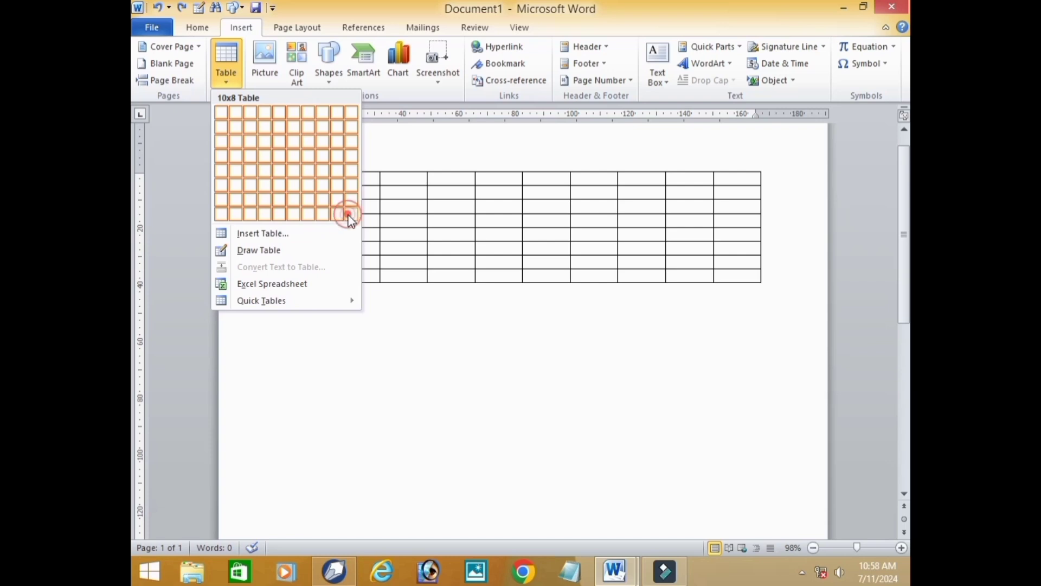
- Insert a table of 10 columns and 8 rows, and undo the insertion
click(349, 213)
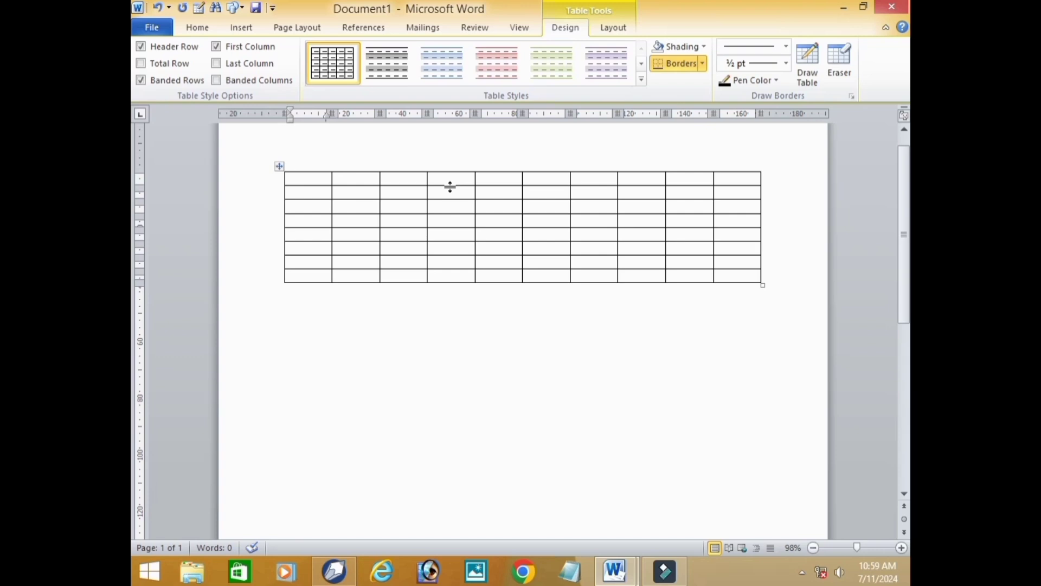
key(ctrl+z)
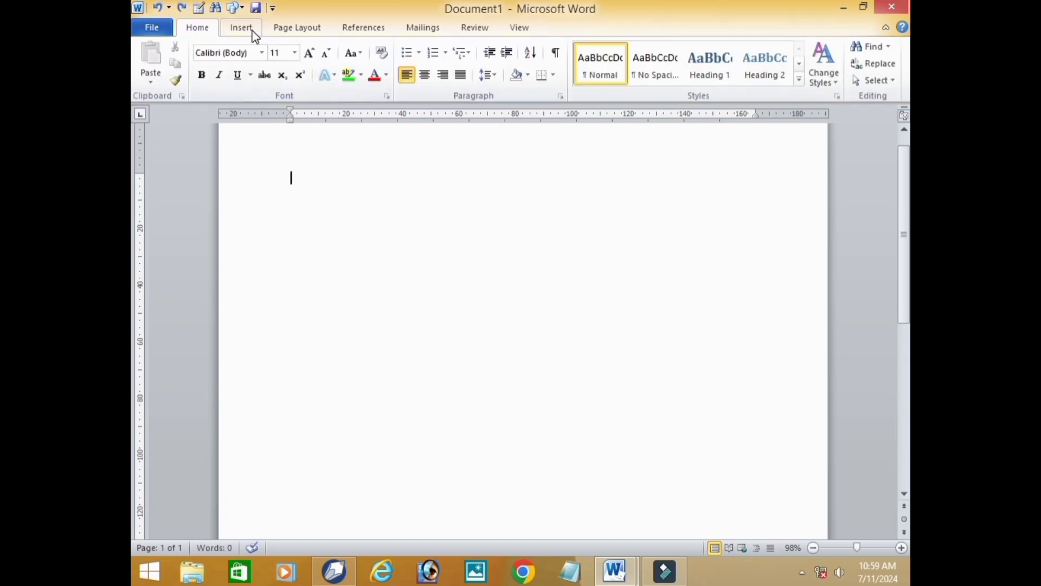
- Start a new table through the Insert Table settings, raising the column count and setting the number of rows to 11
click(241, 28)
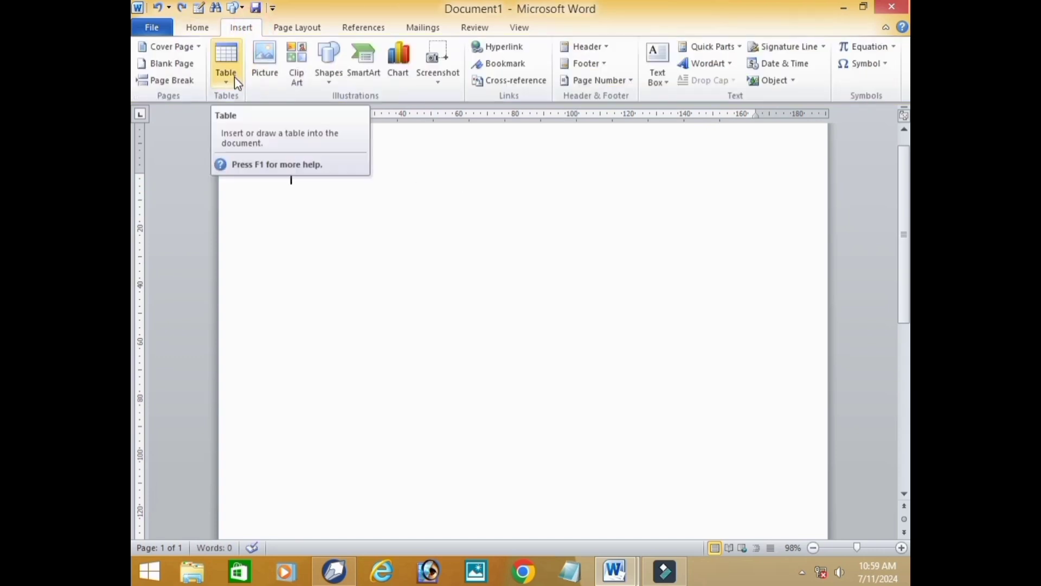
click(235, 77)
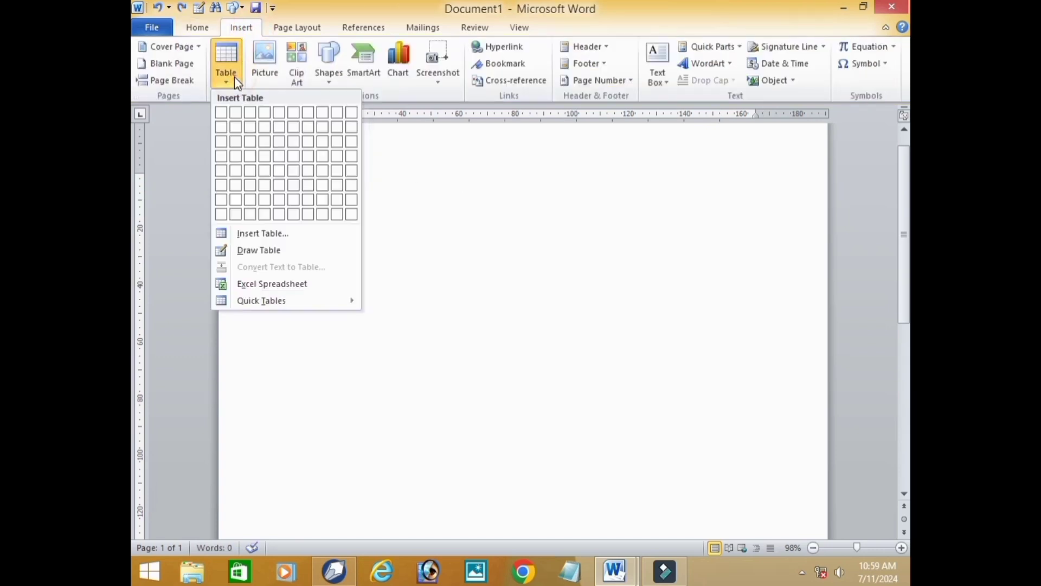
click(293, 234)
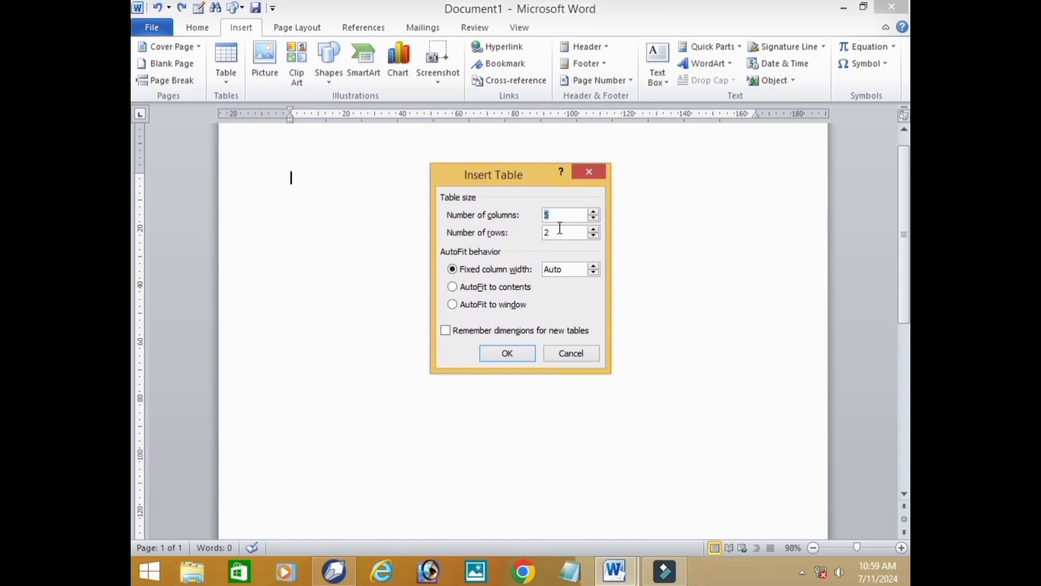
click(594, 213)
click(594, 213)
click(594, 213)
click(595, 212)
click(594, 213)
click(595, 212)
click(594, 213)
click(595, 230)
click(594, 230)
click(595, 230)
click(594, 230)
click(595, 230)
click(595, 230)
click(595, 230)
click(595, 230)
click(594, 230)
- Insert the table with 10 columns and 11 rows, and undo the insertion
click(594, 212)
click(593, 212)
double_click(567, 216)
key(BackSpace)
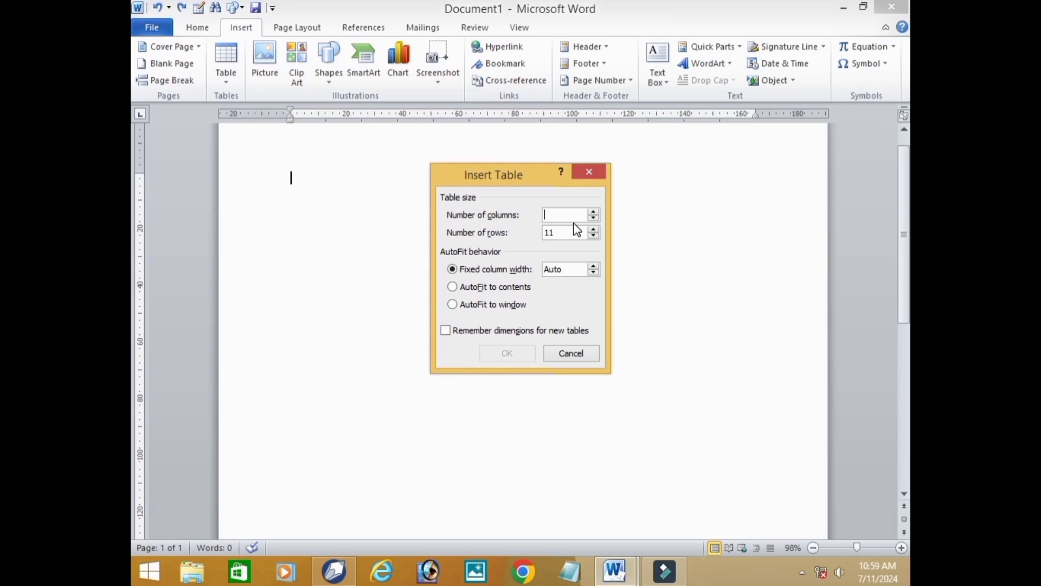
text(10)
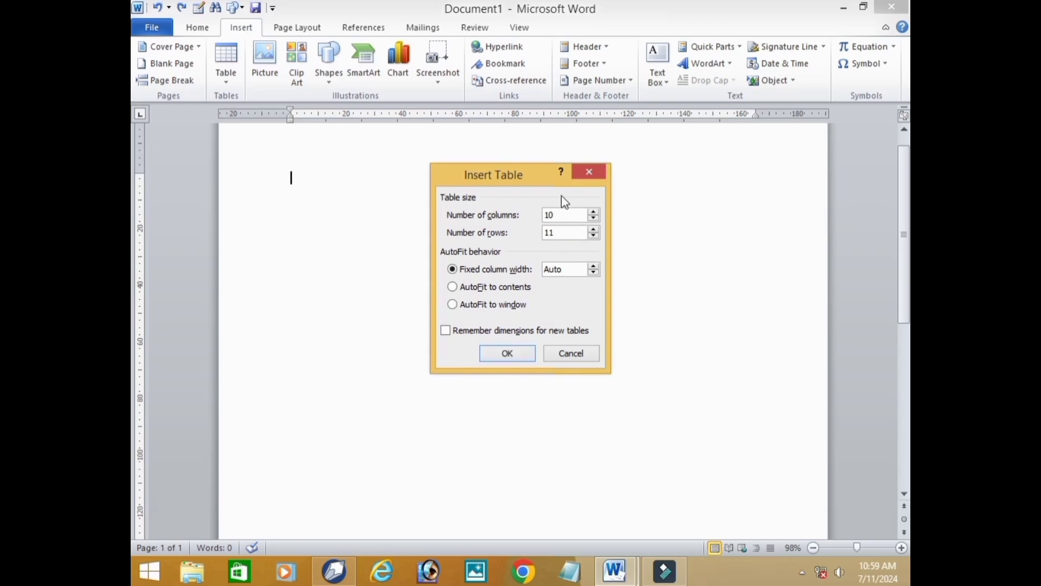
click(567, 213)
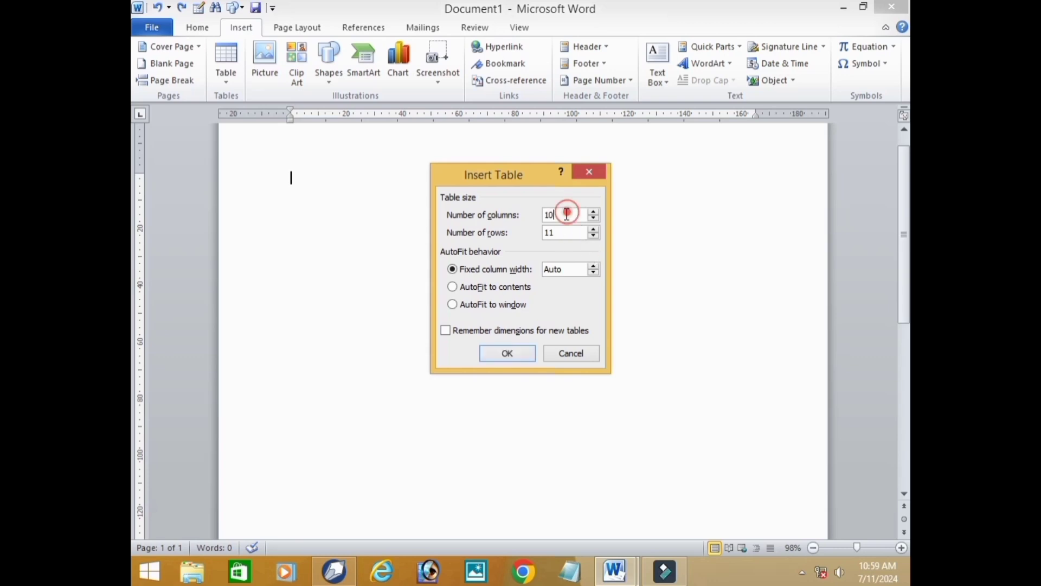
click(518, 358)
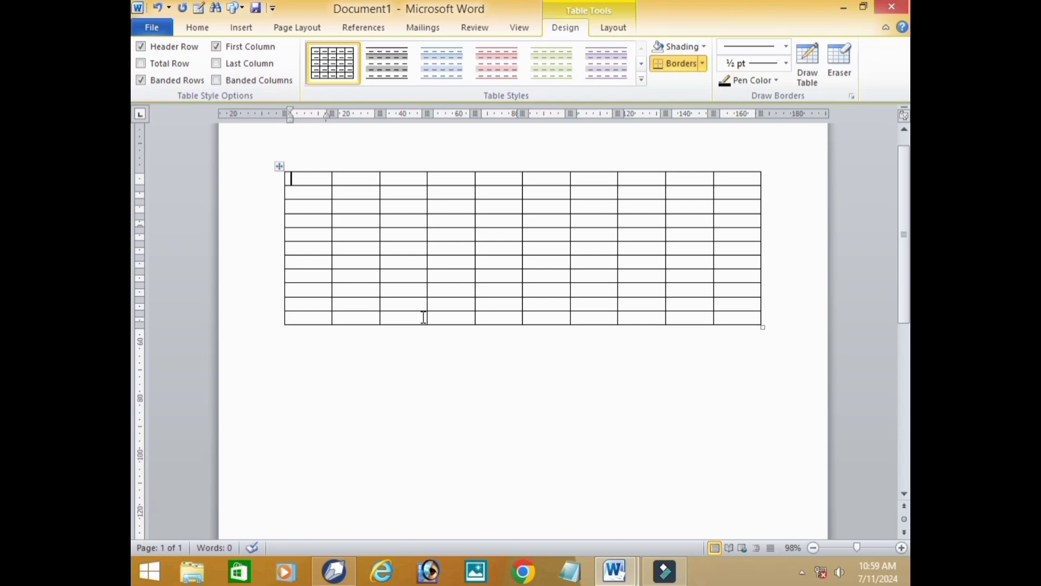
key(ctrl+z)
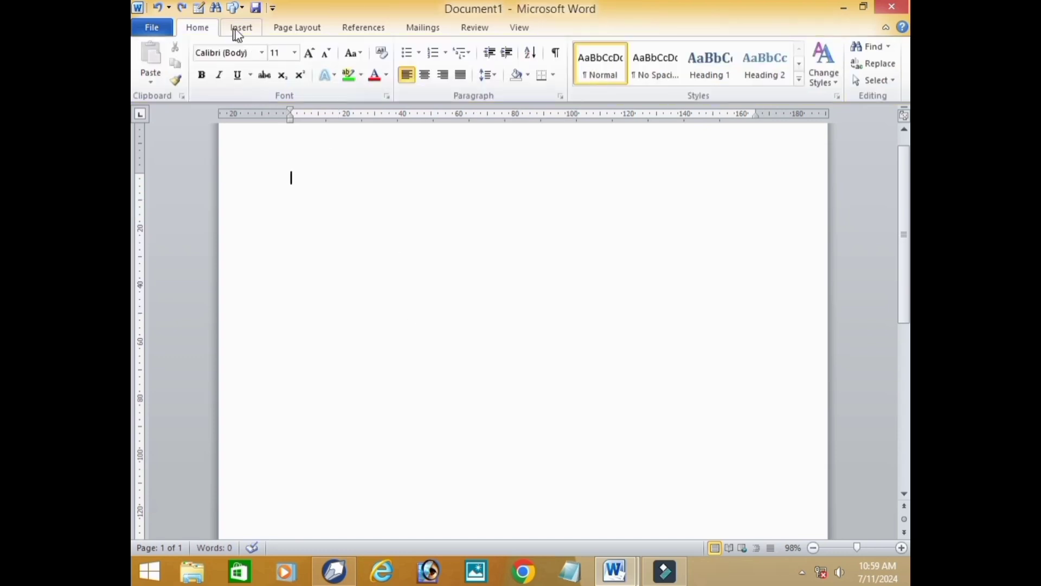
- Draw a table outline about 170 mm wide and 64 mm high, and divide it into four columns with three vertical lines
click(240, 30)
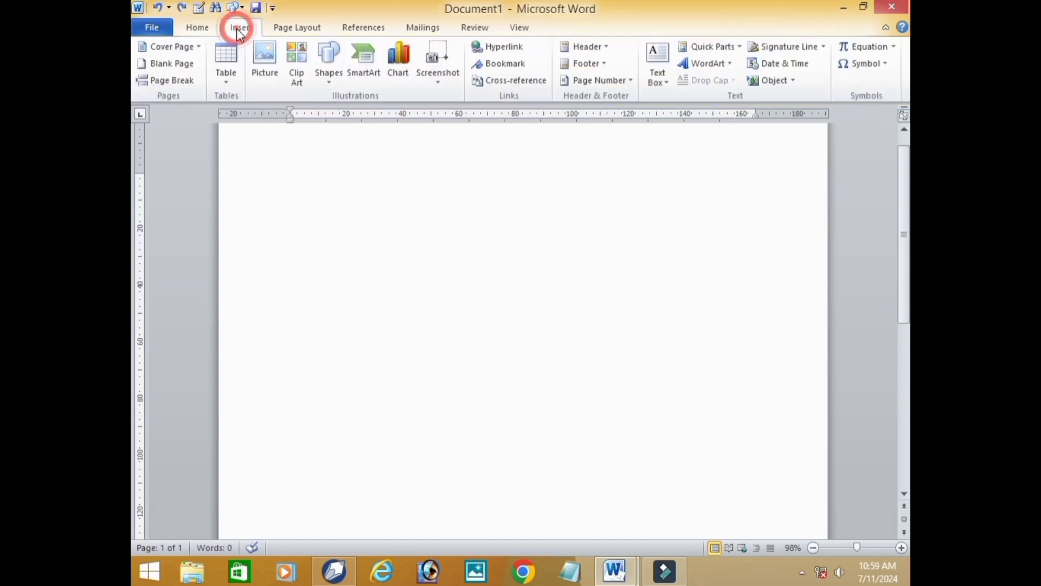
click(229, 76)
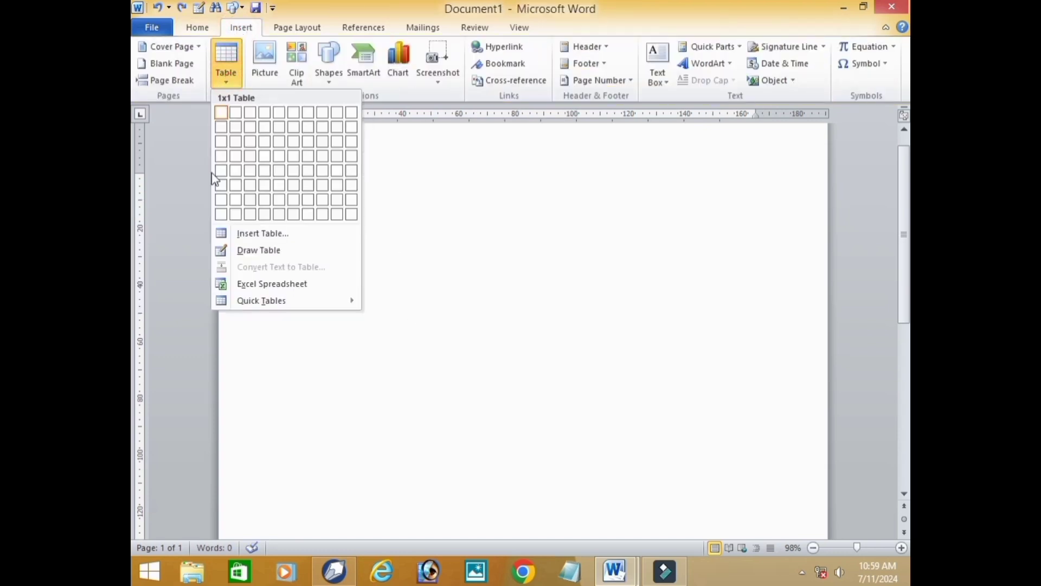
click(274, 252)
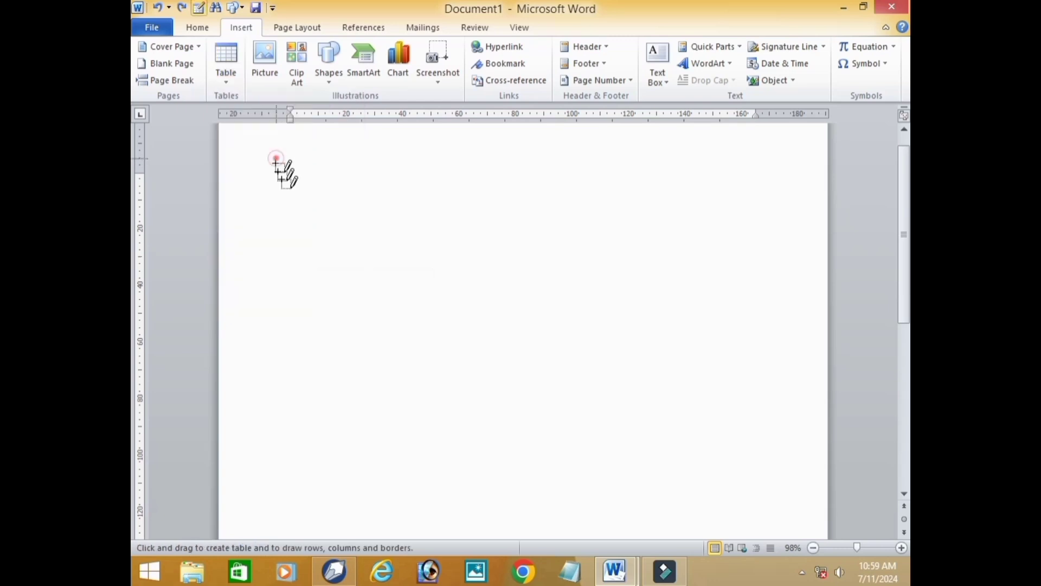
mouse_move(276, 159)
mouse_down()
mouse_move(467, 272)
mouse_move(758, 353)
mouse_up()
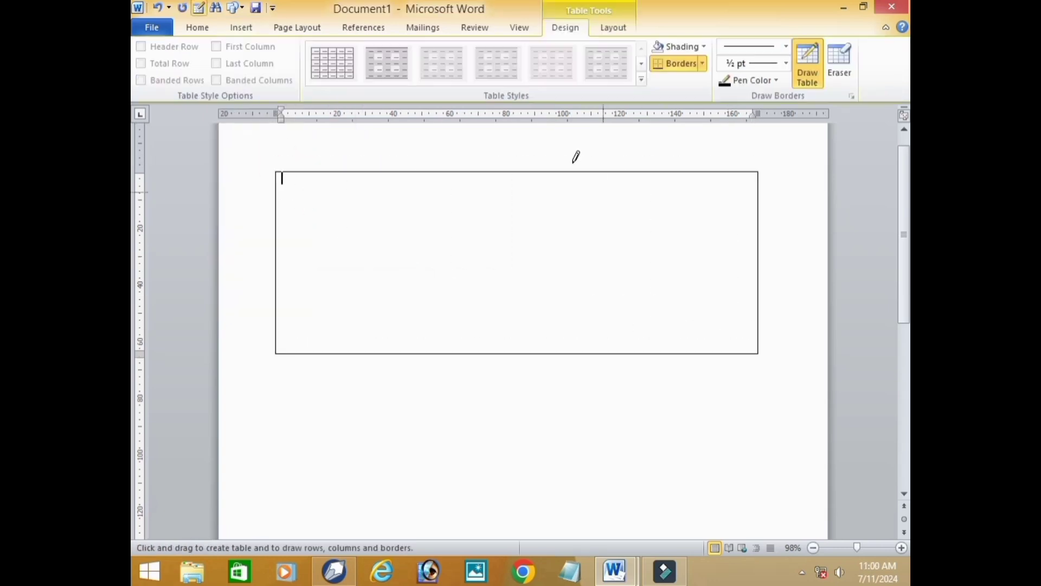
drag(568, 173, 568, 331)
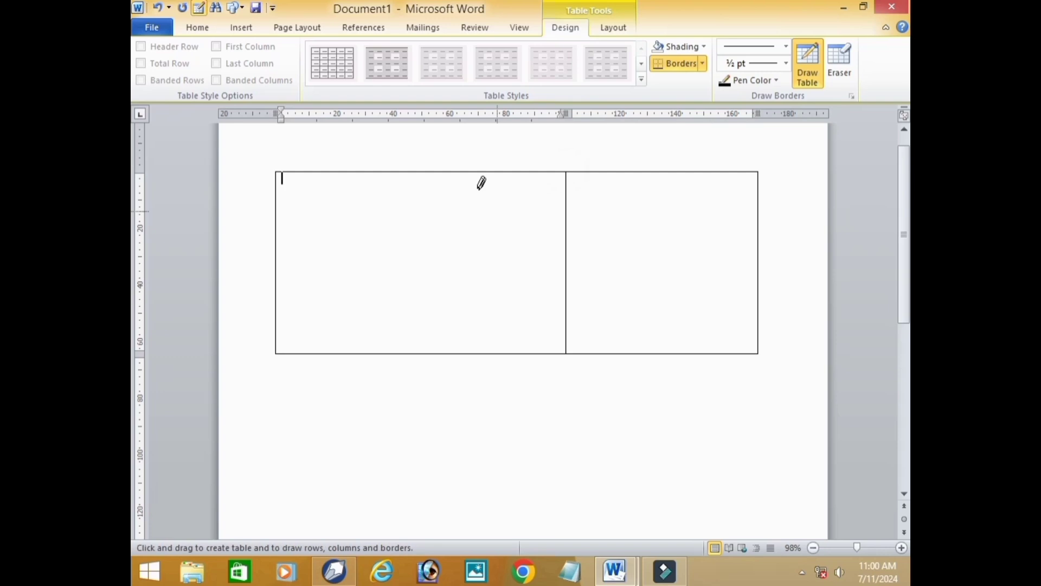
drag(454, 171, 454, 342)
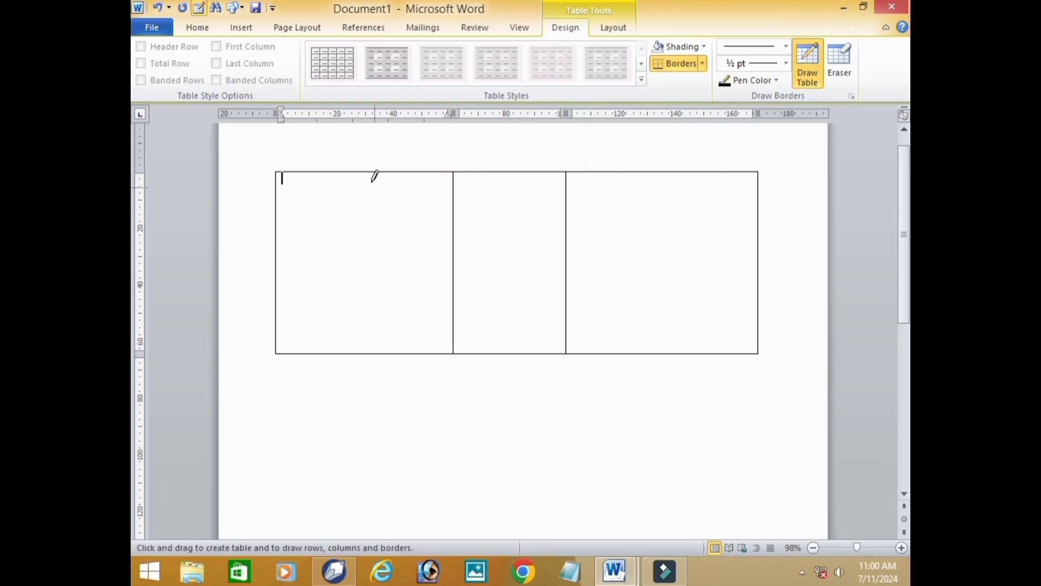
drag(368, 172, 368, 353)
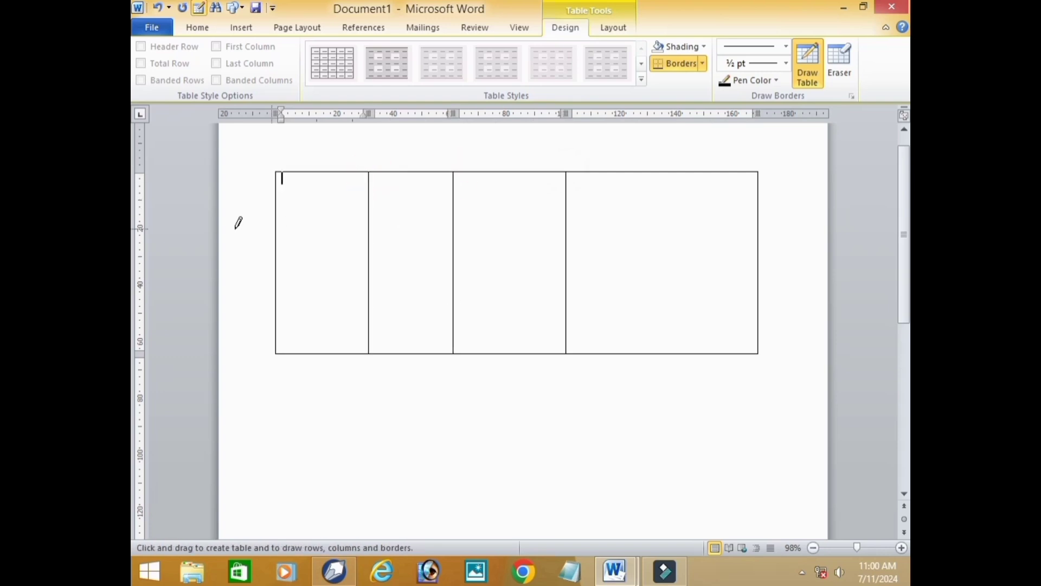
- Draw three horizontal lines across the full width of the hand-drawn table to split it into four rows
drag(276, 245, 724, 241)
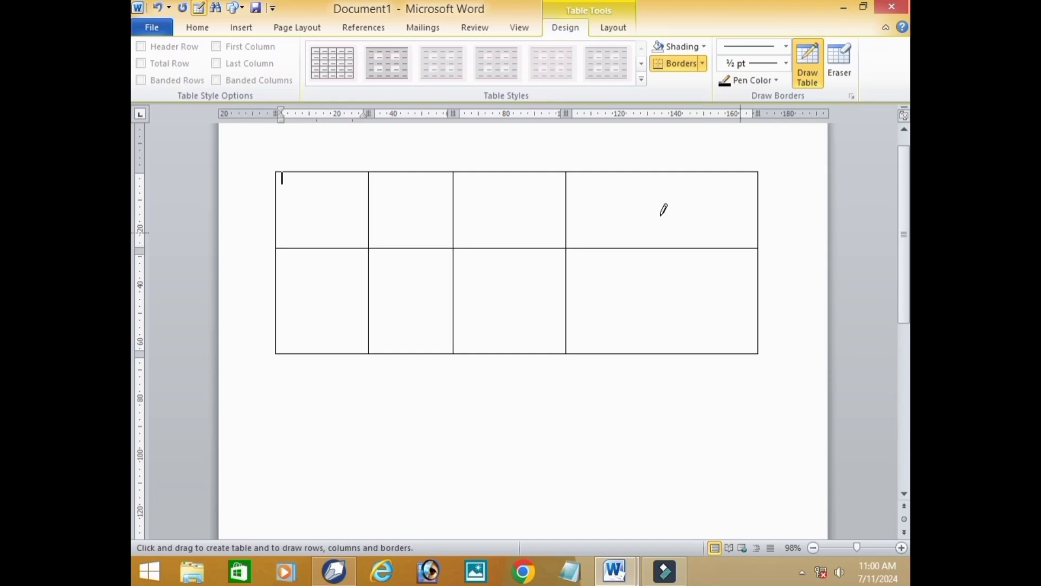
mouse_move(278, 211)
mouse_down()
mouse_move(688, 219)
mouse_move(758, 195)
mouse_up()
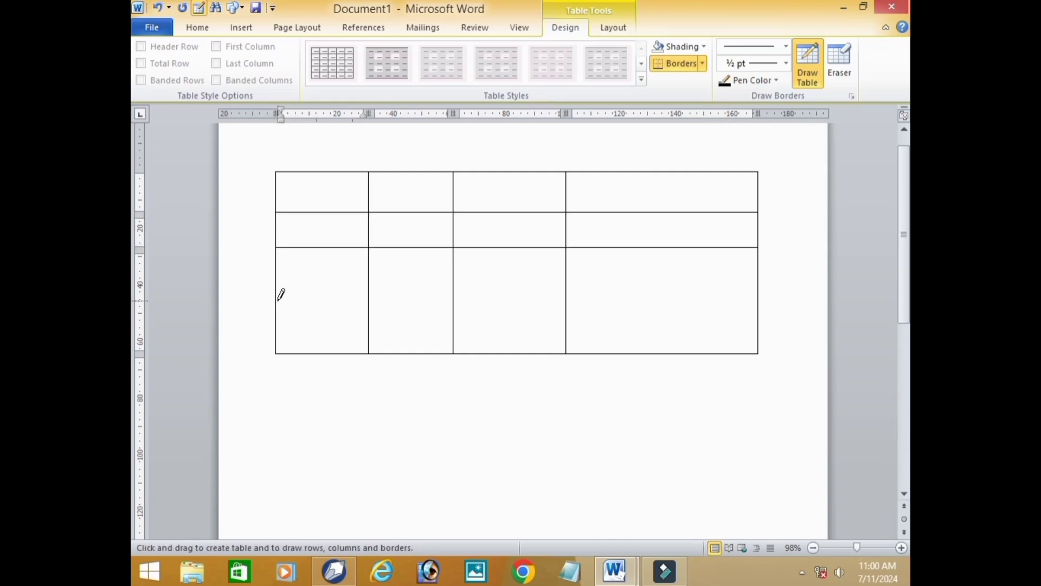
mouse_move(278, 300)
mouse_down()
mouse_move(698, 272)
mouse_move(762, 297)
mouse_up()
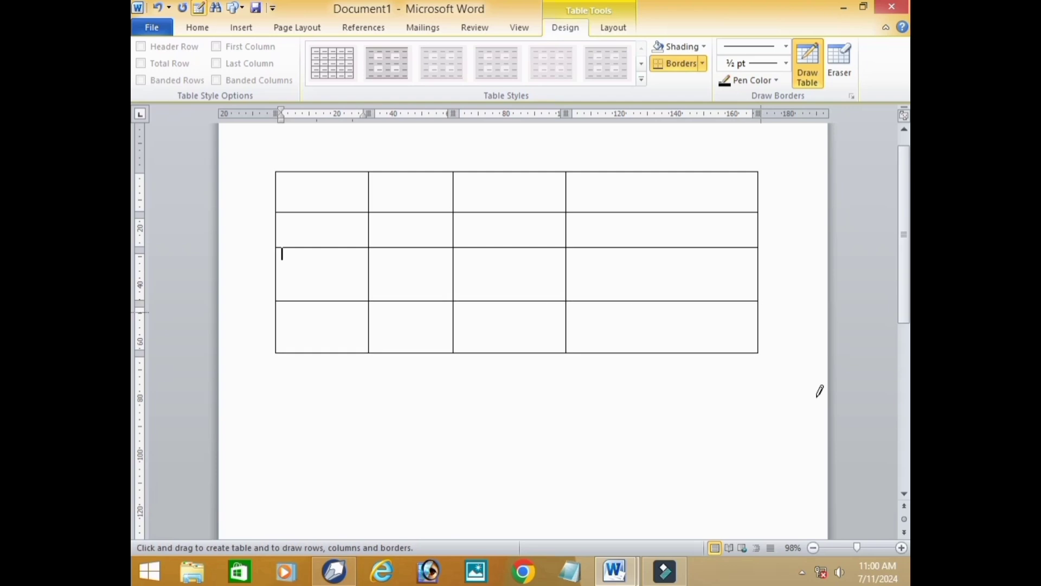
- Undo all the drawn row and column lines and the table outline until the page is blank
key(ctrl+z)
key(ctrl+z)
key(ctrl+z)
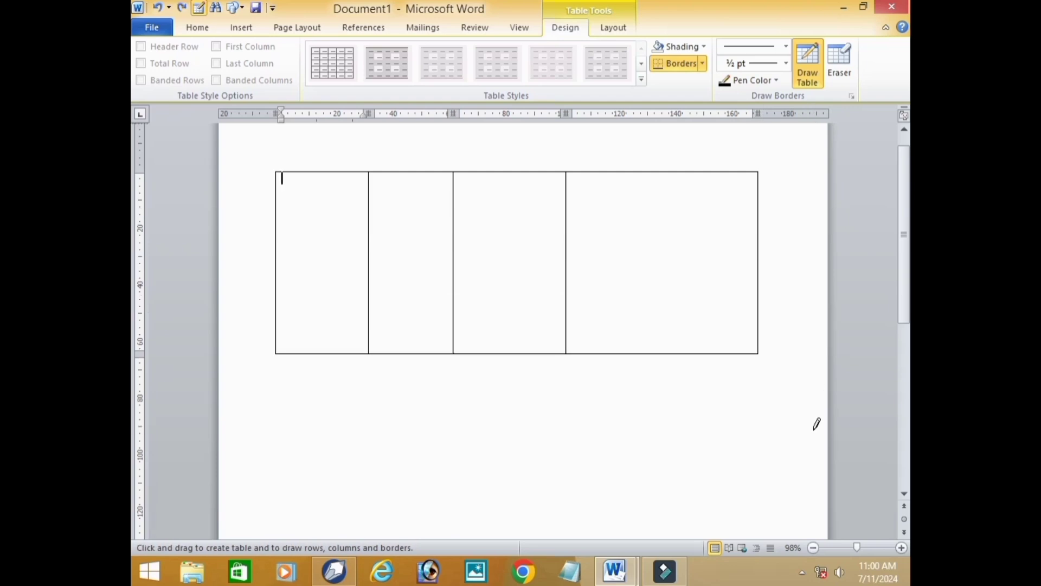
key(ctrl+z)
key(ctrl+z)
key(ctrl+z)
key(ctrl+z)
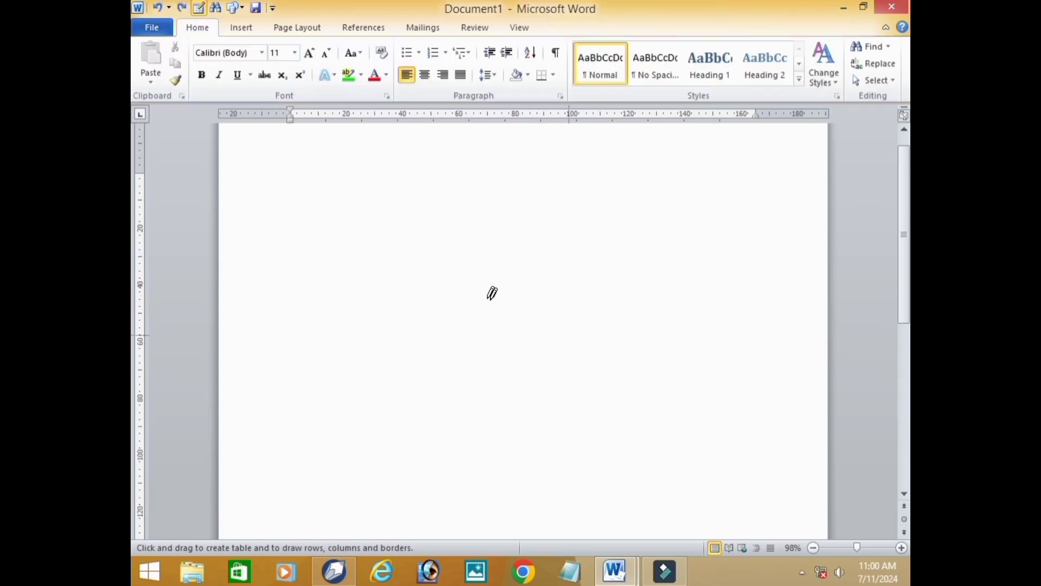
click(235, 28)
click(229, 56)
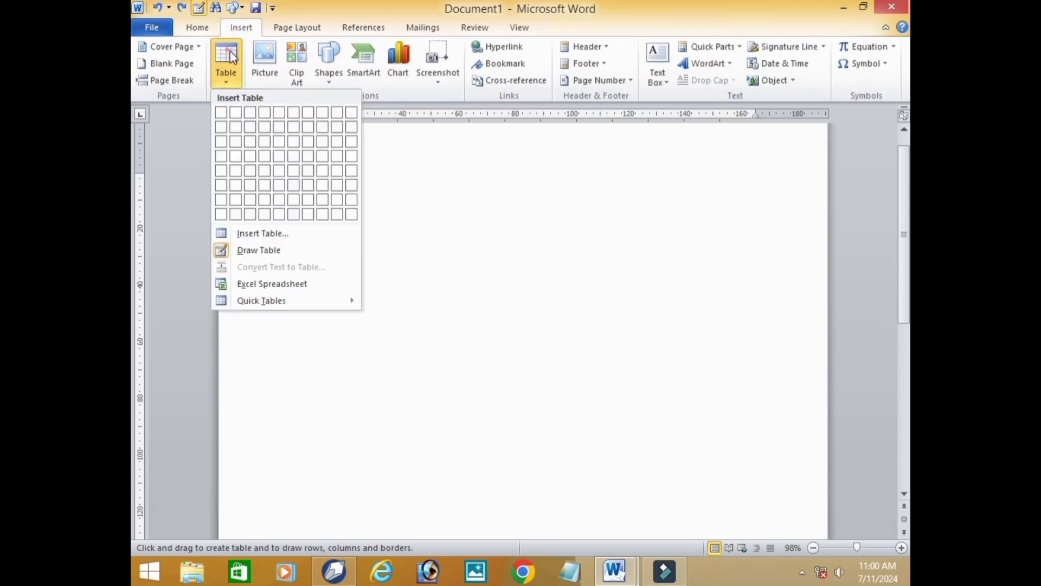
click(387, 205)
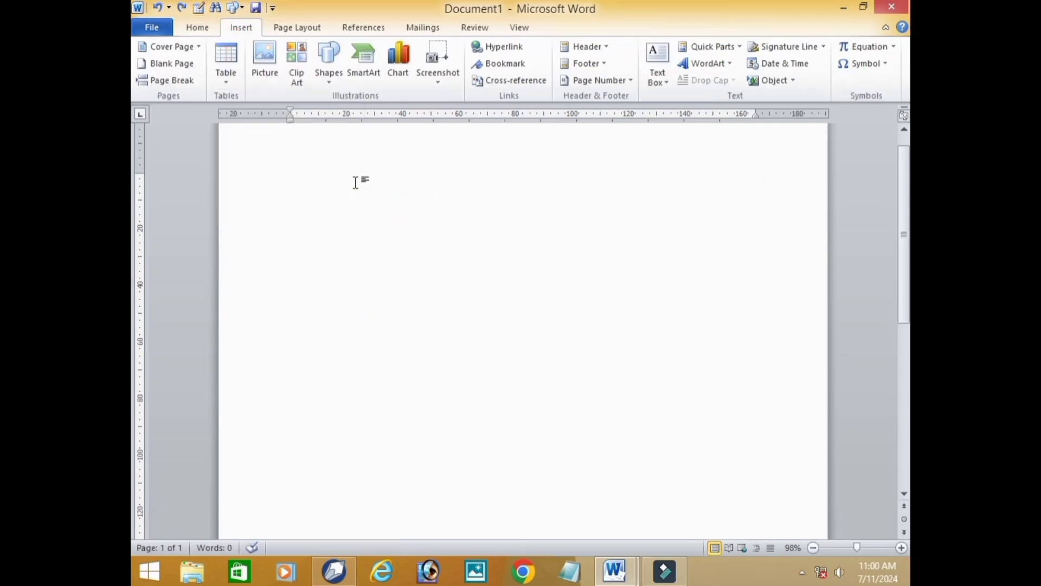
- Generate sample paragraphs on the blank page with the =RAND() function
text(=RAND)
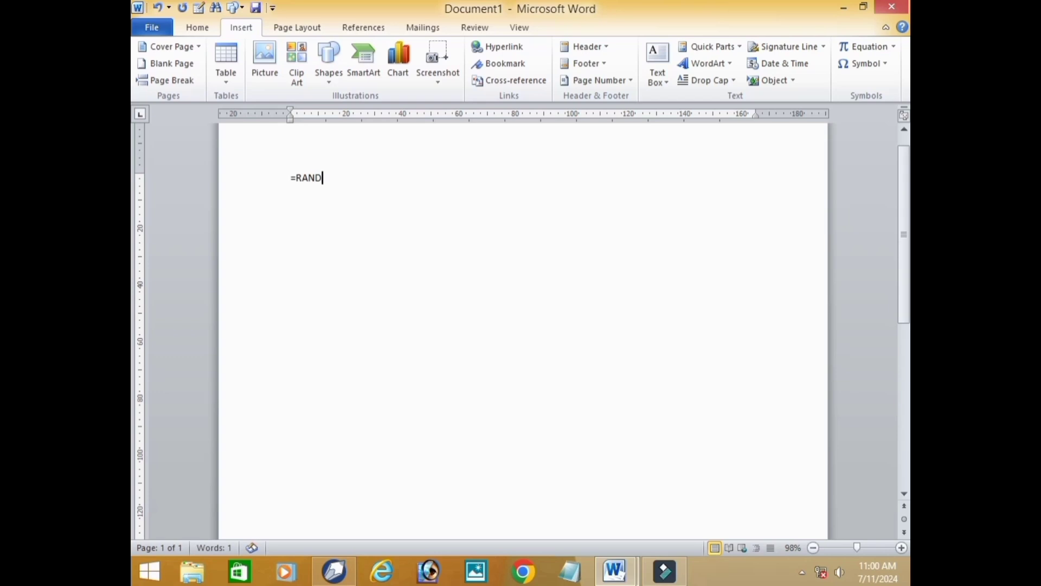
text(())
key(Return)
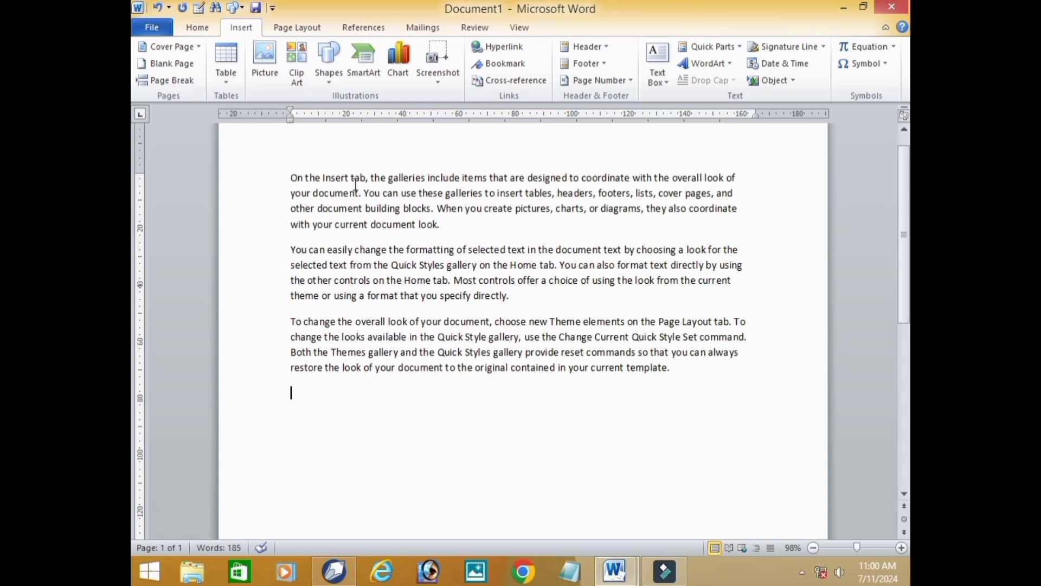
- Convert all of the sample text to a table with 3 columns, separating the text at paragraphs
key(ctrl+a)
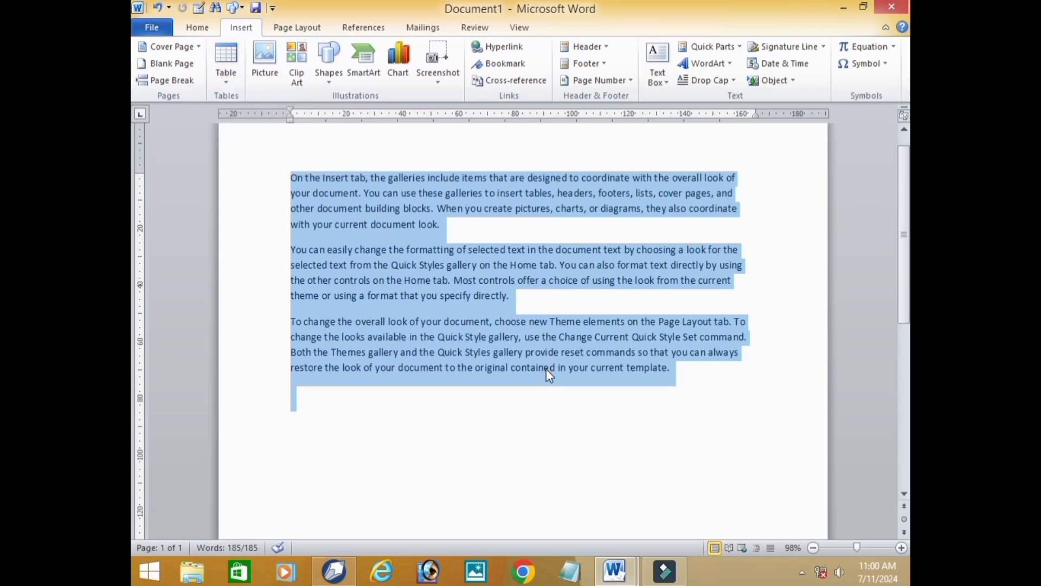
click(232, 83)
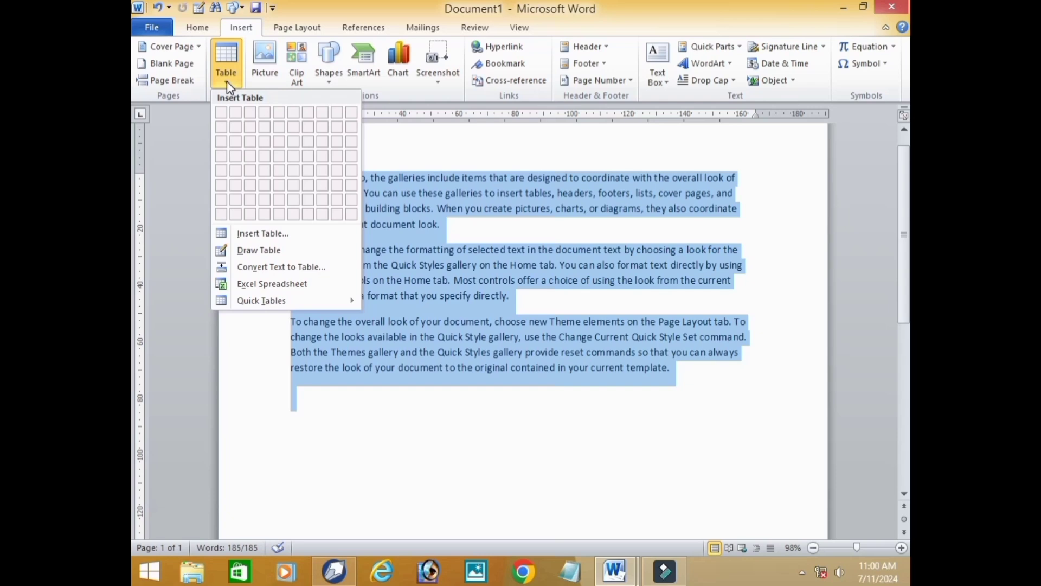
click(276, 268)
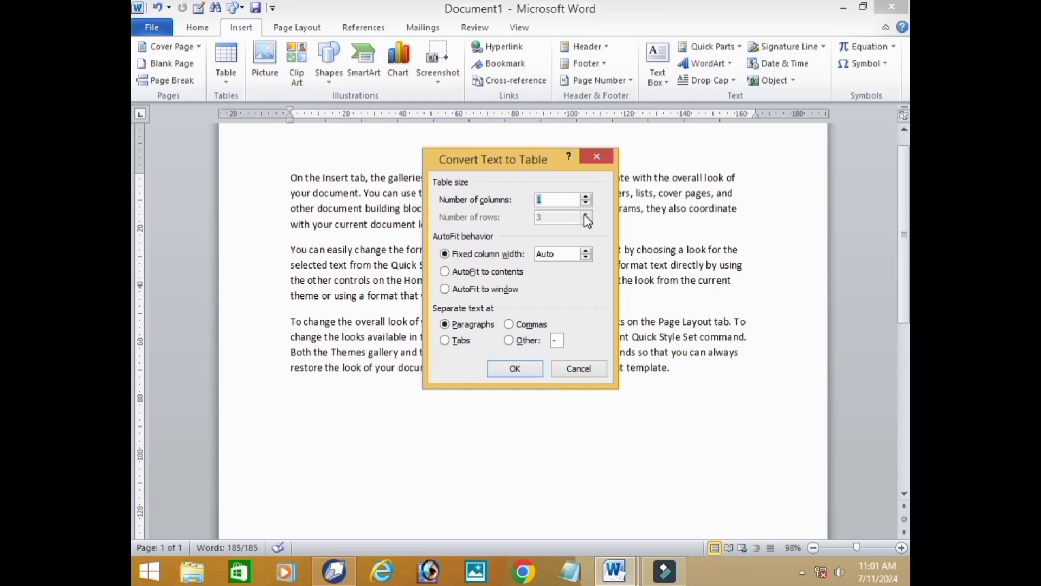
click(586, 197)
click(586, 197)
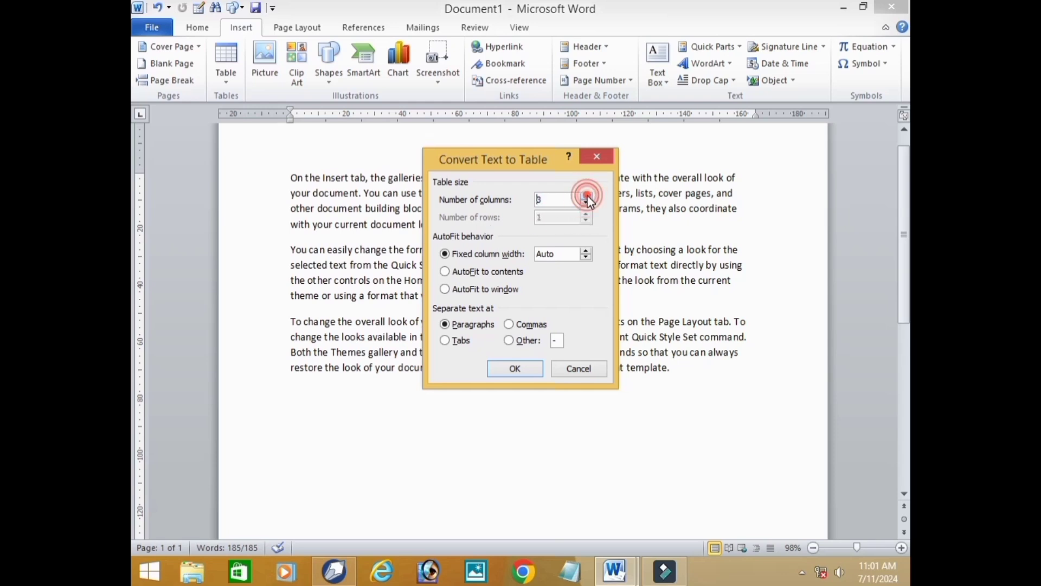
click(526, 374)
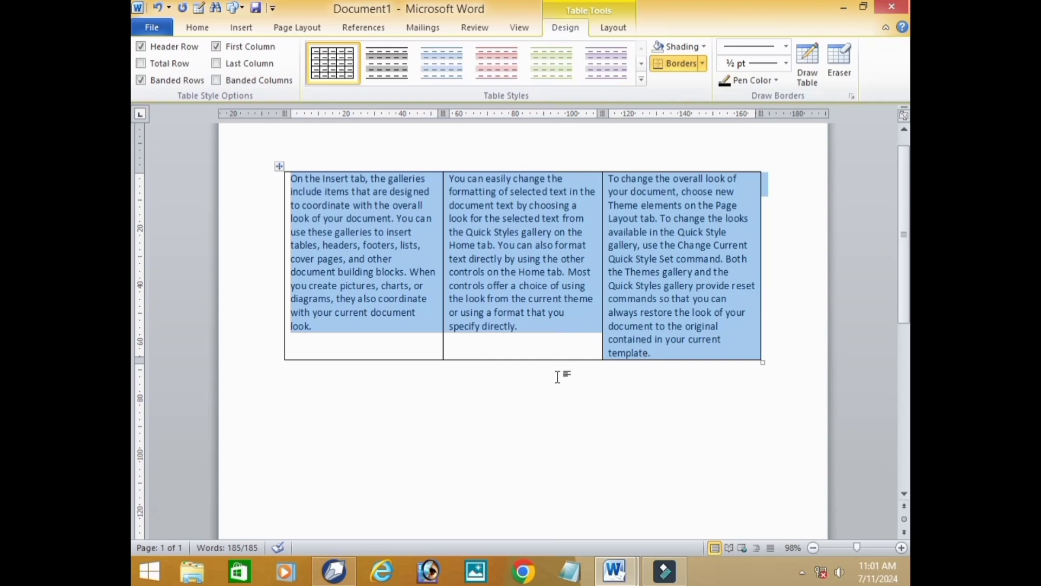
- Undo the text-to-table conversion and the sample text, including the =RAND() entry, until the page is blank
key(ctrl+z)
key(ctrl+z)
key(ctrl+z)
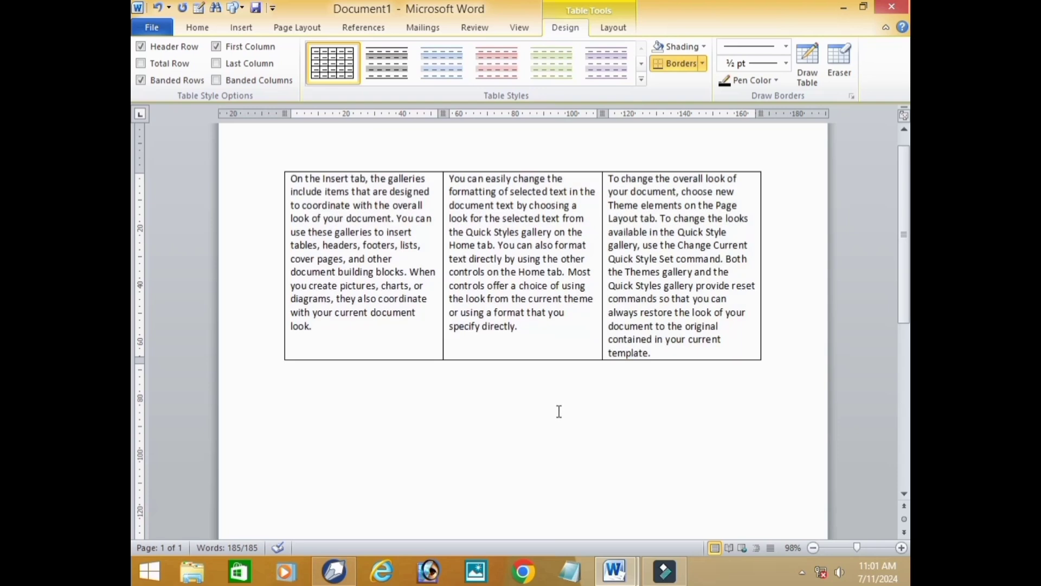
key(ctrl+z)
key(ctrl+z)
key(ctrl+z)
key(ctrl+z)
key(ctrl+z)
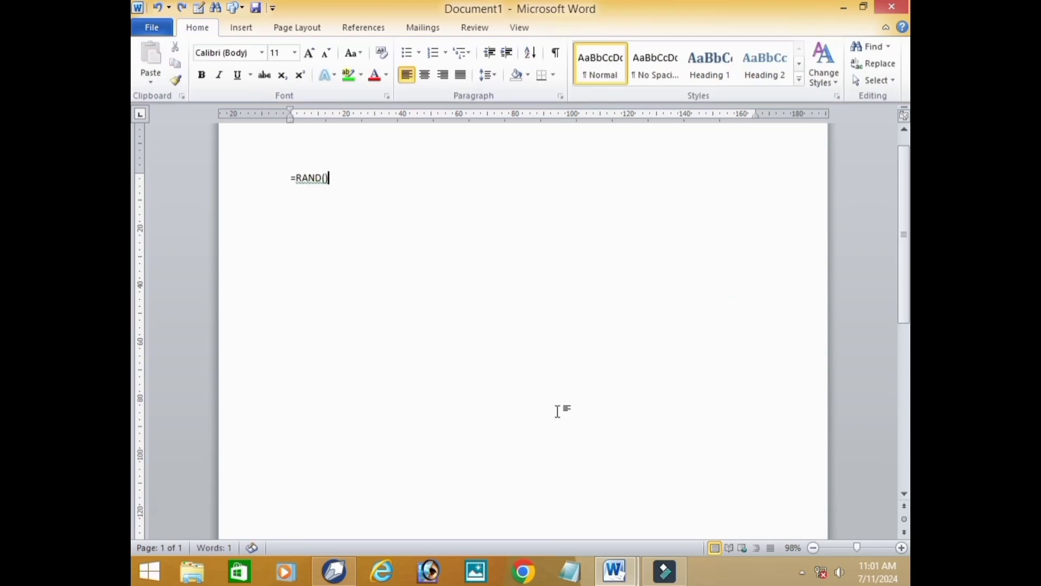
key(ctrl+z)
key(ctrl+z)
key(ctrl+z)
key(ctrl+z)
key(ctrl+z)
key(ctrl+z)
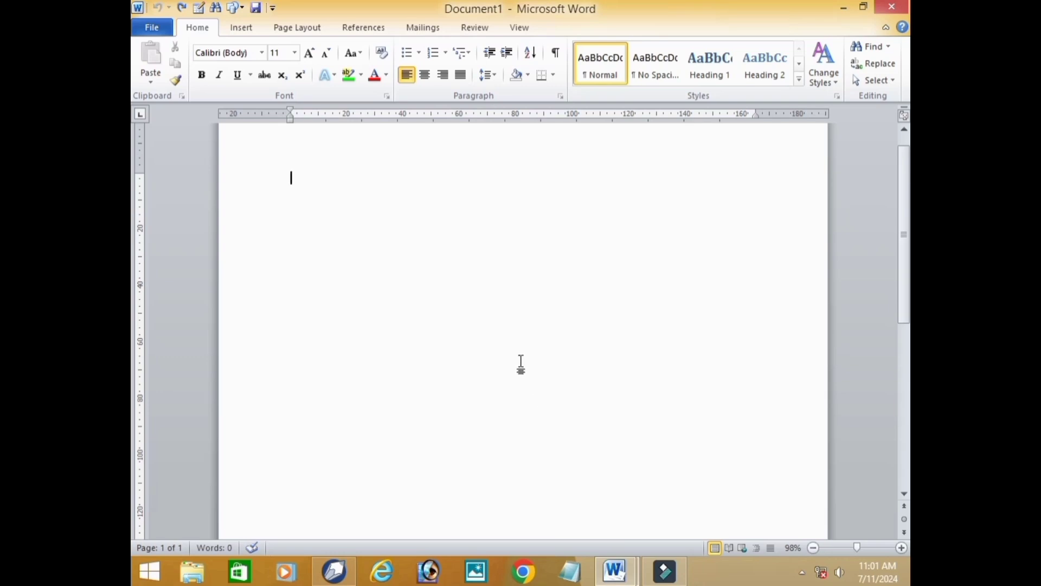
- Create a one-row, five-column table from six plus signs separated by tabs, with a double tab between the second and third signs
text(=)
key(BackSpace)
text(+)
key(Tab)
text(+)
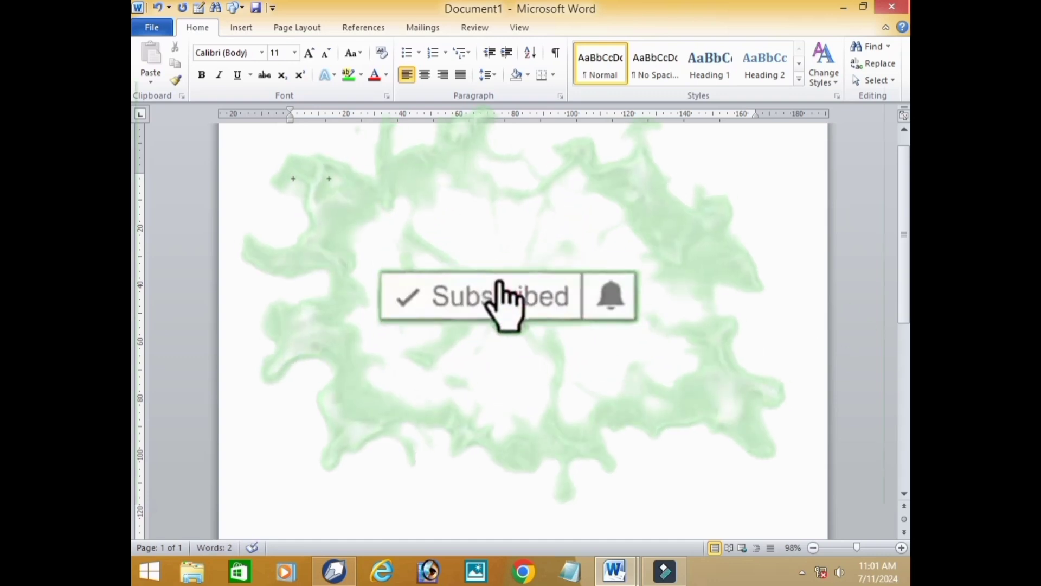
key(Tab)
key(Tab)
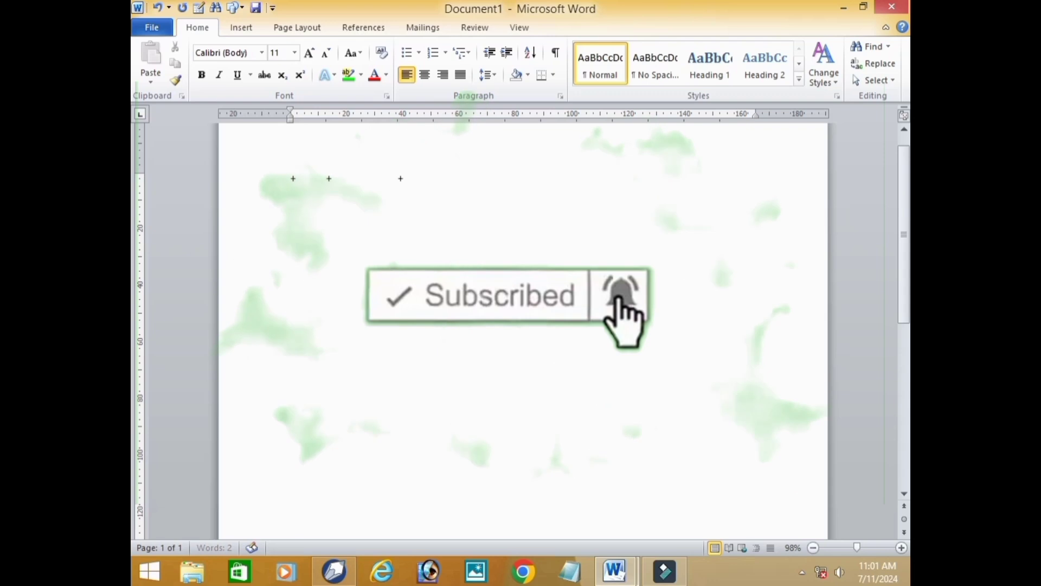
text(+)
key(Tab)
text(+)
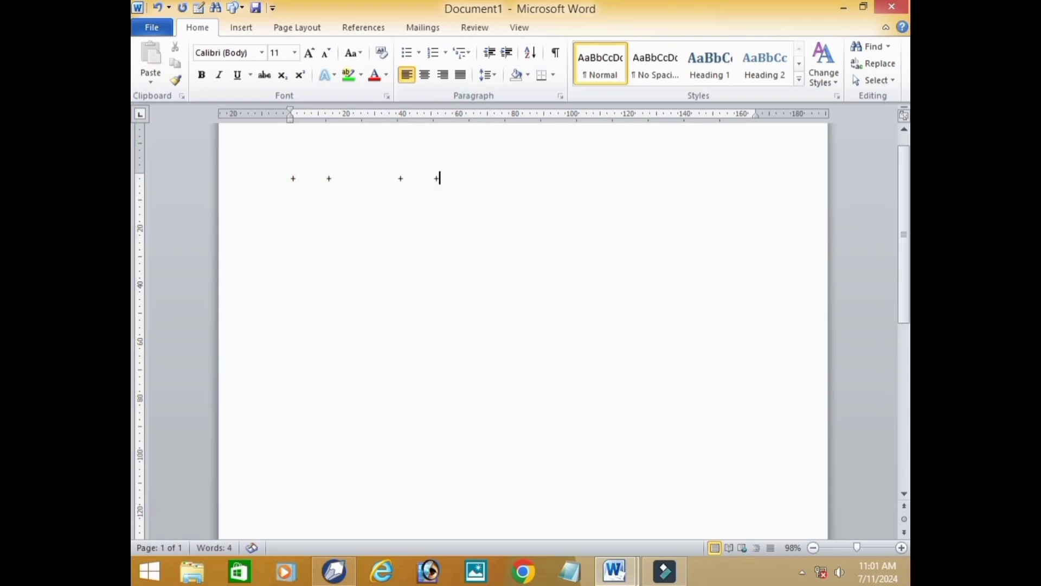
key(Tab)
text(+)
key(Tab)
text(+)
key(Return)
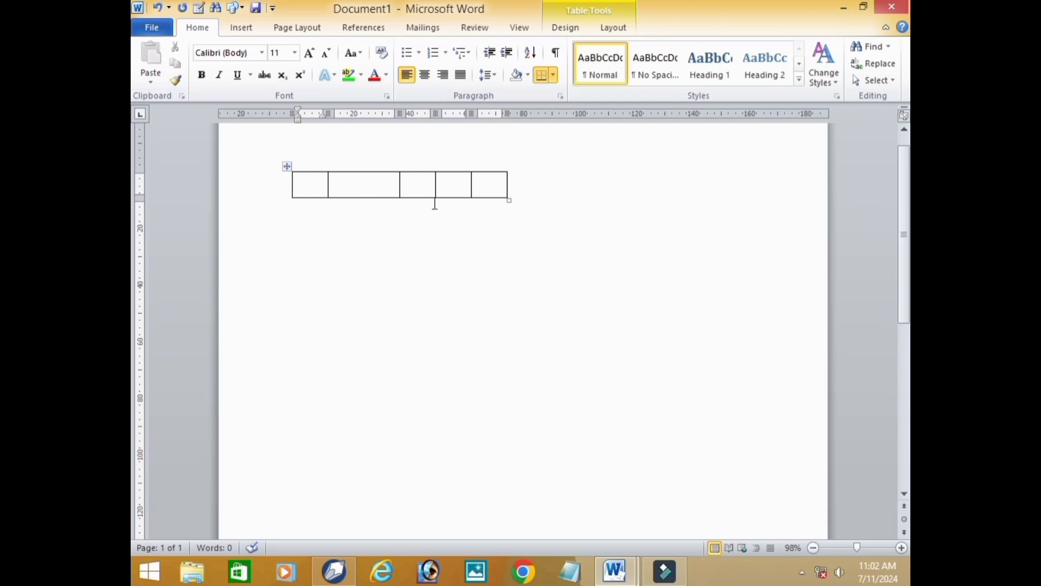
- Add rows from the table's last cell until the table has six rows
click(497, 190)
key(Tab)
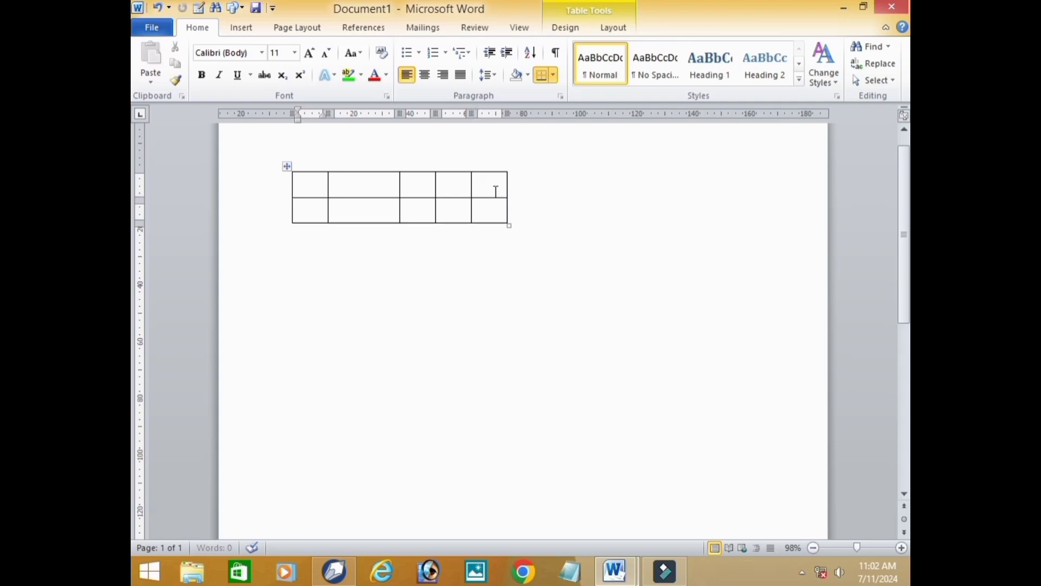
key(Tab)
key(Tab)
key(Tab)
key(Tab)
key(Tab)
key(Tab)
key(Tab)
key(Tab)
key(Tab)
key(Tab)
key(Tab)
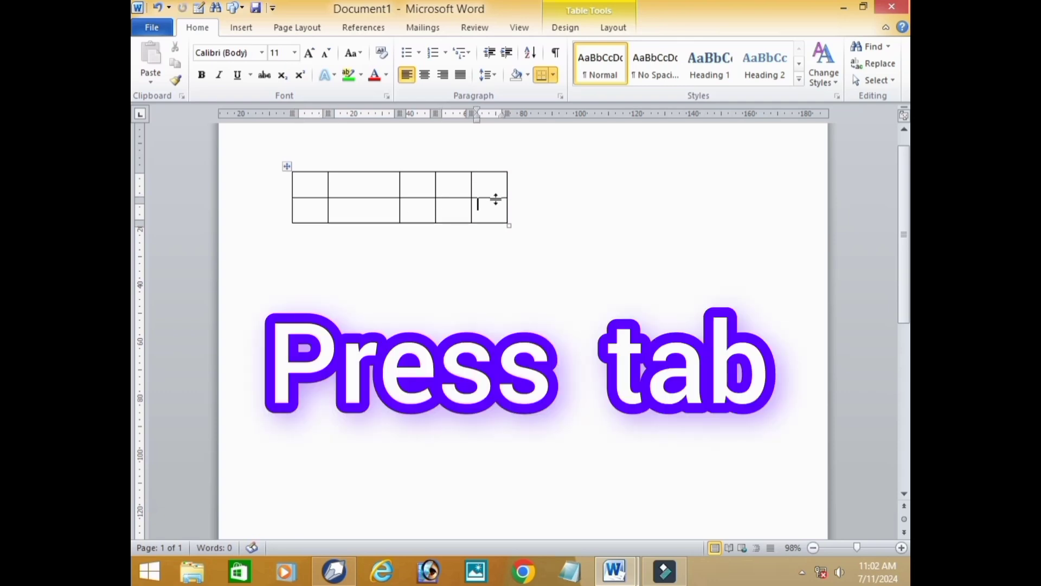
key(Tab)
key(Tab)
key(Tab)
key(Tab)
key(Tab)
key(Tab)
key(Tab)
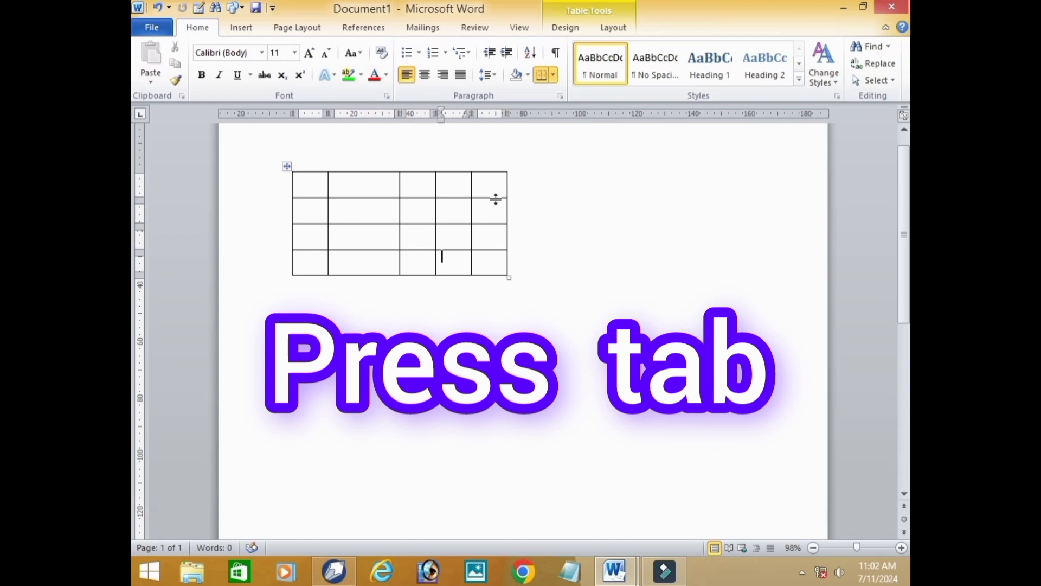
key(Tab)
key(Tab)
key(Tab)
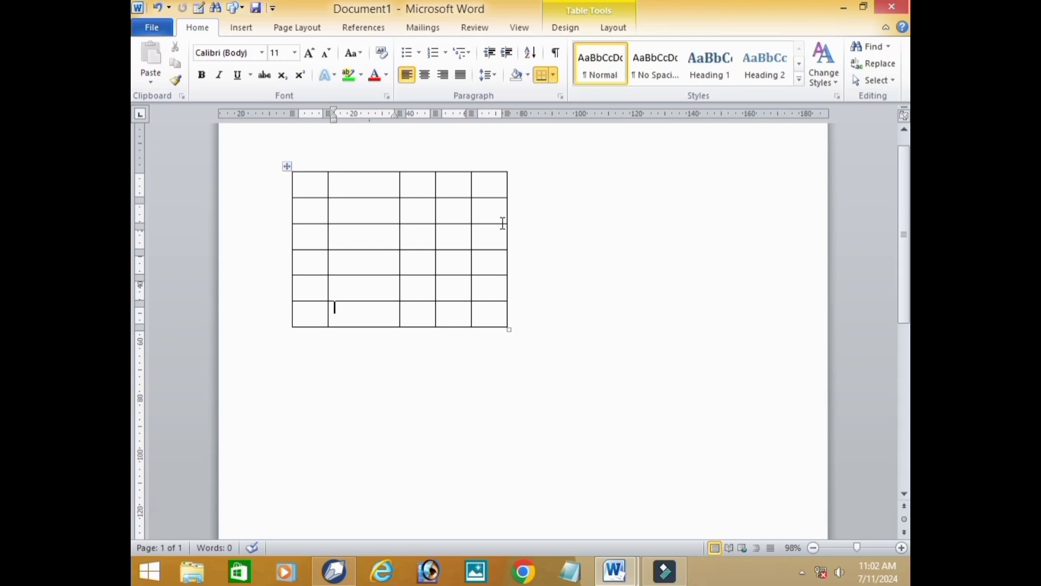
- Undo the added rows and the plus-sign table until the page is blank
key(ctrl+z)
key(ctrl+z)
key(ctrl+z)
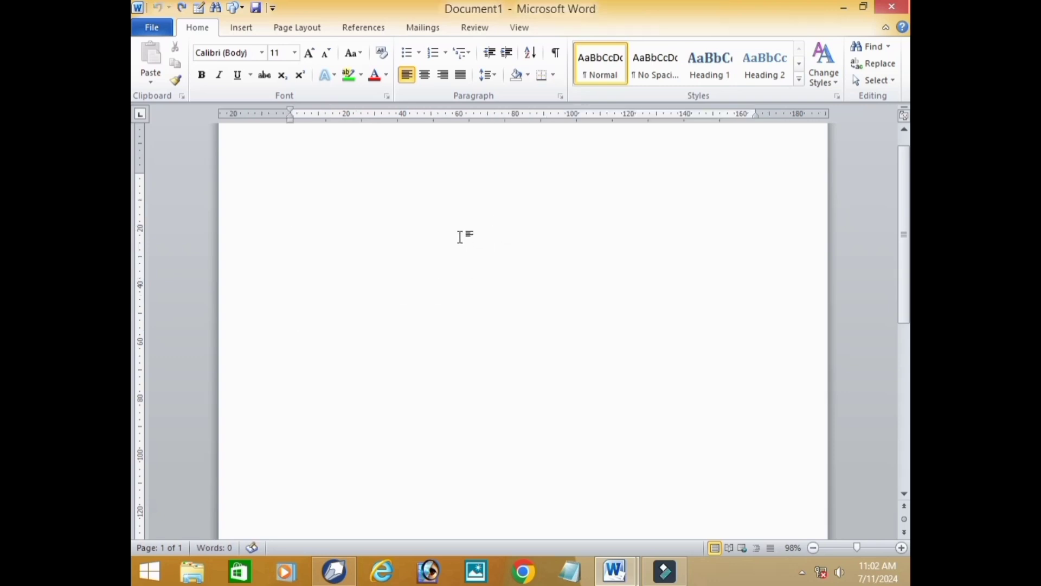
- Insert a table with 5 columns and 5 rows using the Insert Table settings
click(241, 29)
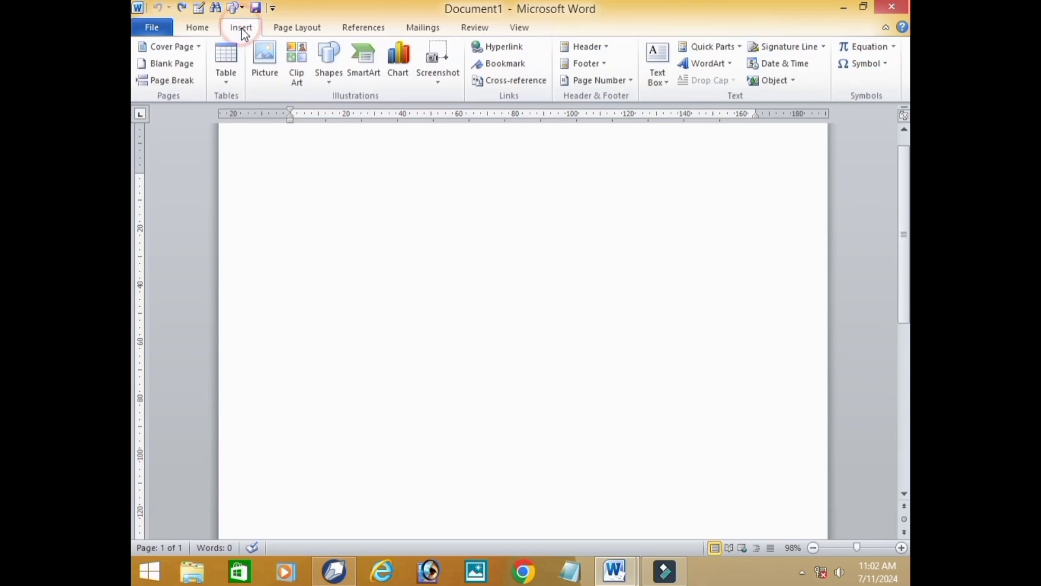
click(229, 80)
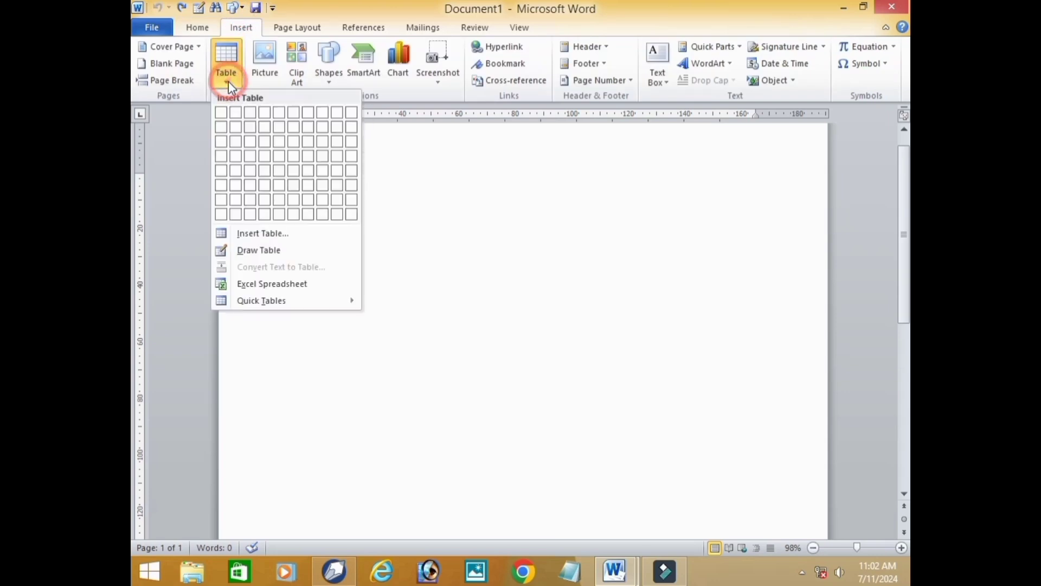
click(274, 234)
click(559, 235)
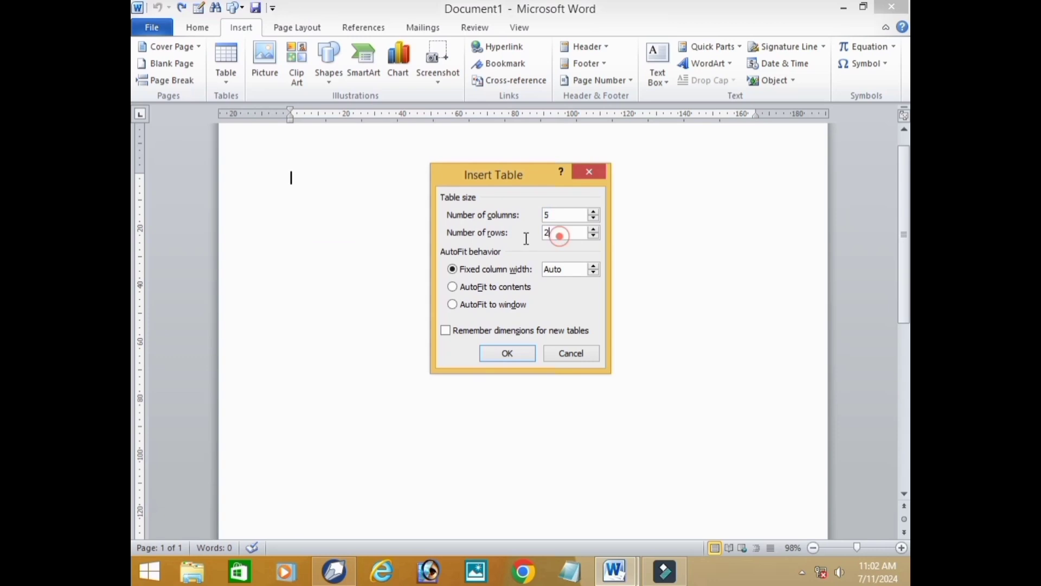
key(BackSpace)
text(5)
key(Return)
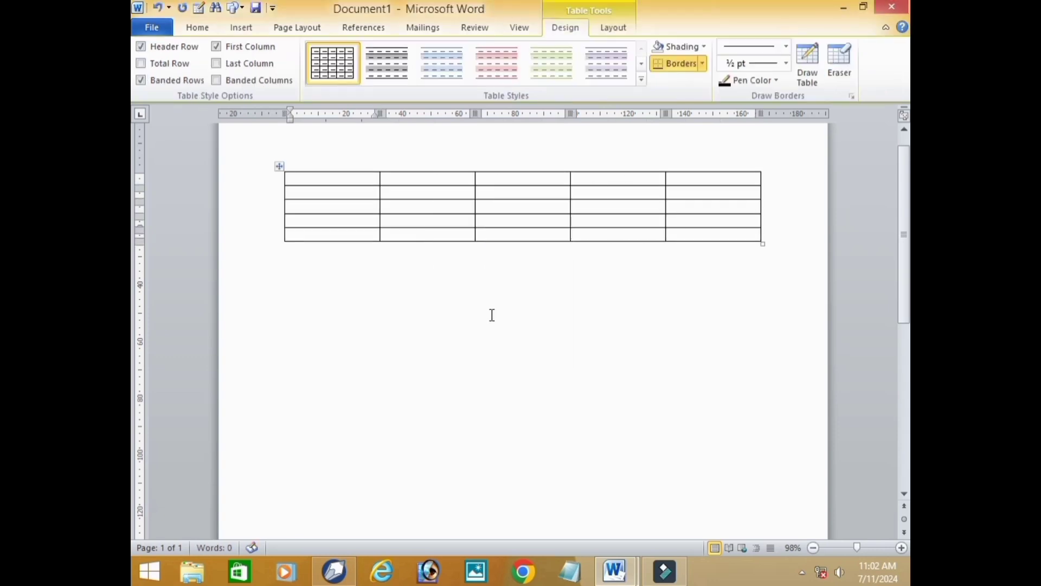
- Enter the heading NAME in the first cell of the table's first row
click(316, 182)
text(NAME)
key(Tab)
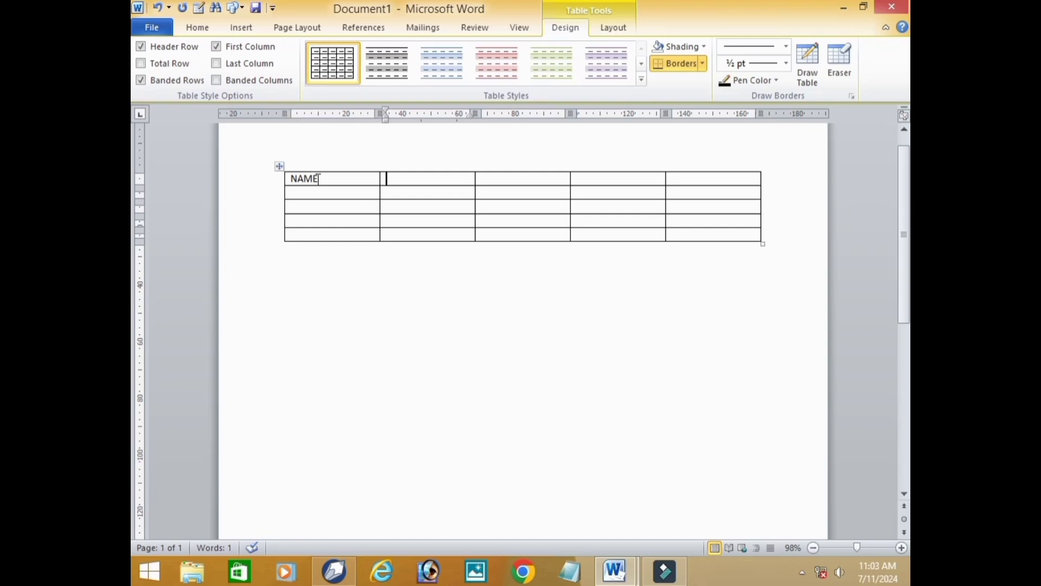
key(Tab)
key(Left)
click(463, 166)
click(518, 212)
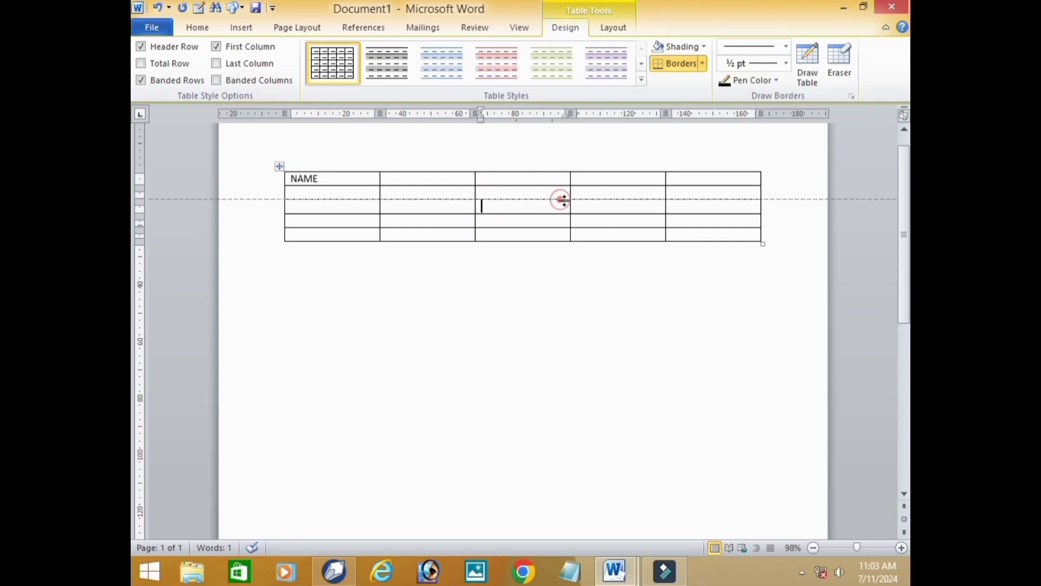
click(631, 212)
click(708, 212)
click(709, 184)
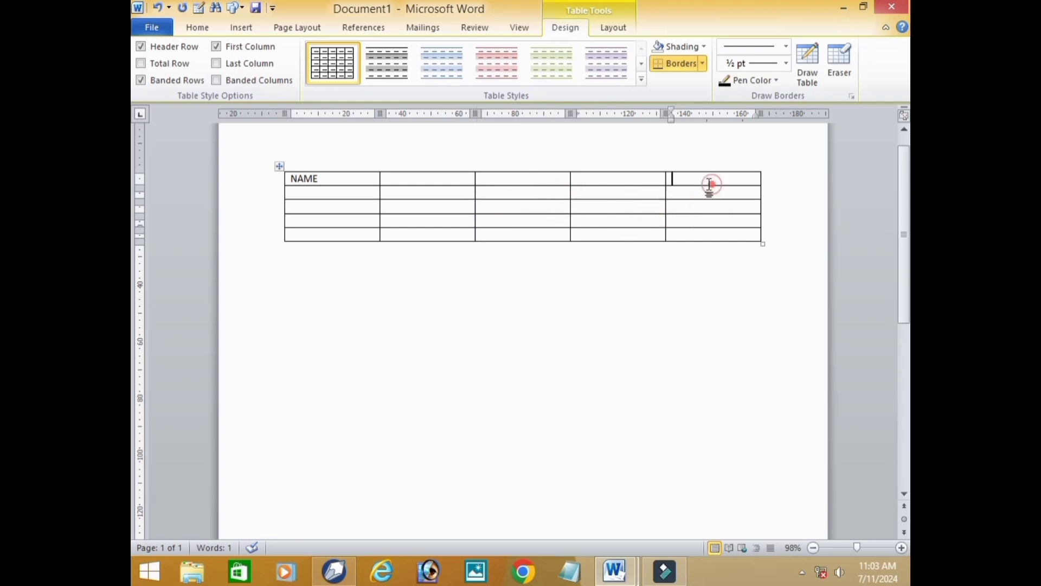
drag(628, 178, 575, 215)
click(469, 211)
click(376, 223)
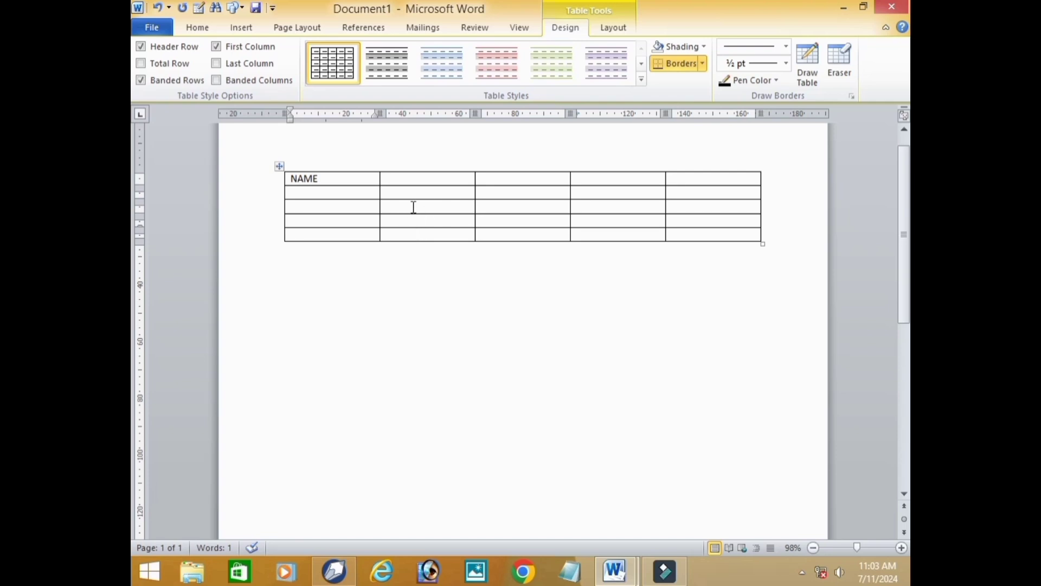
click(395, 186)
click(616, 570)
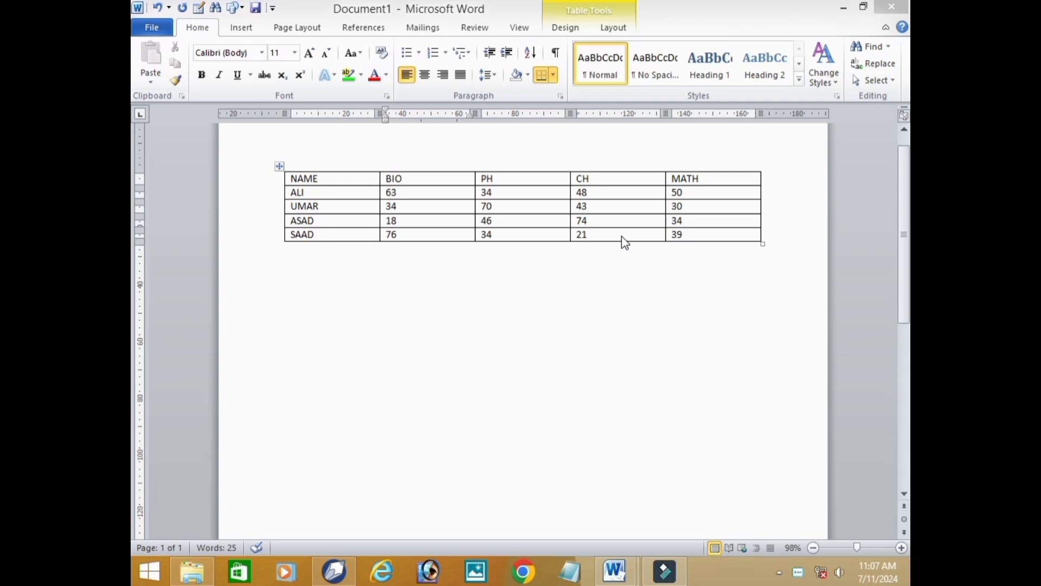
click(418, 256)
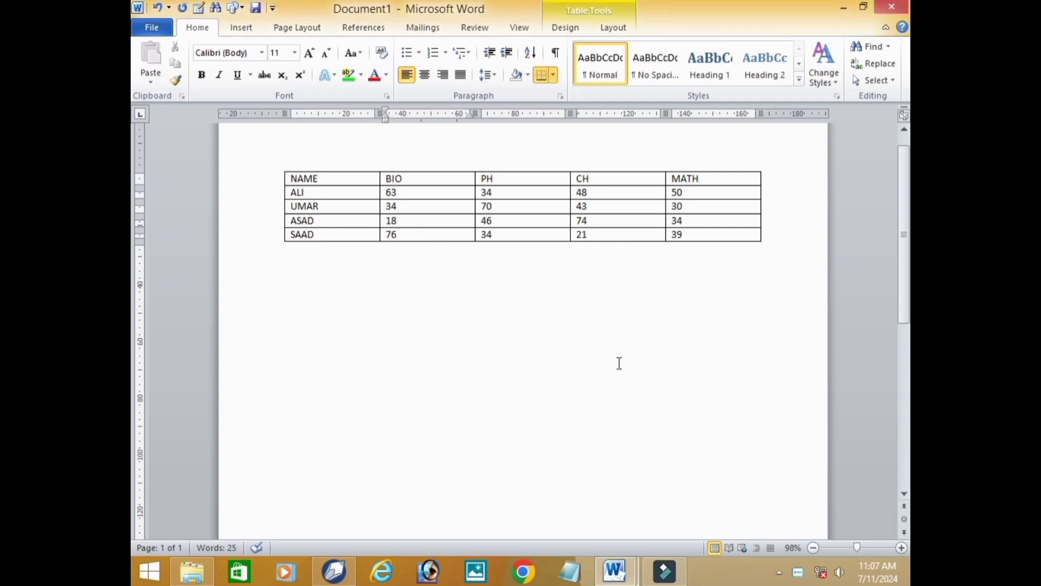
click(577, 310)
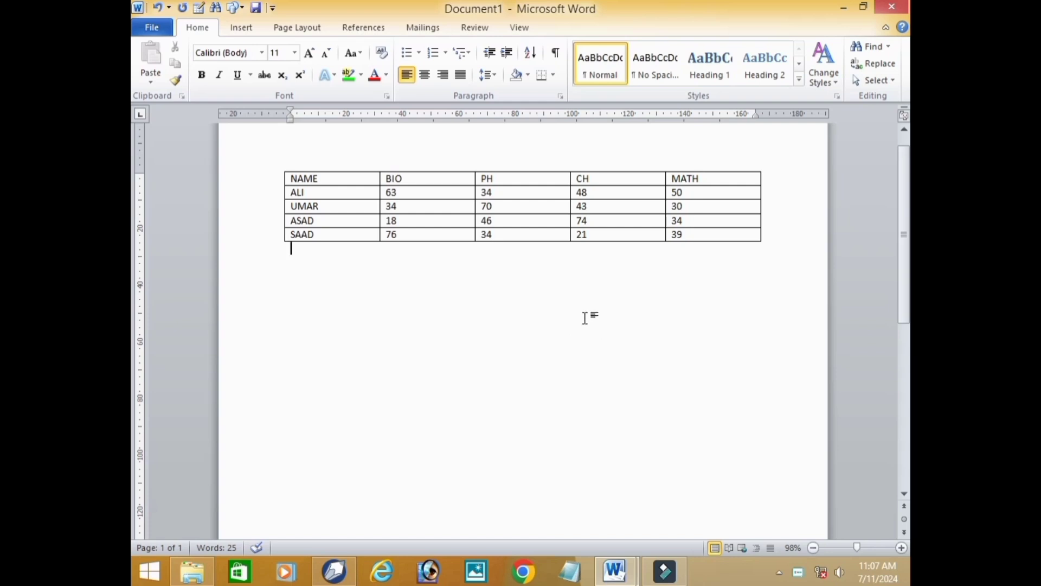
- Insert an empty row above the table's heading row
click(551, 209)
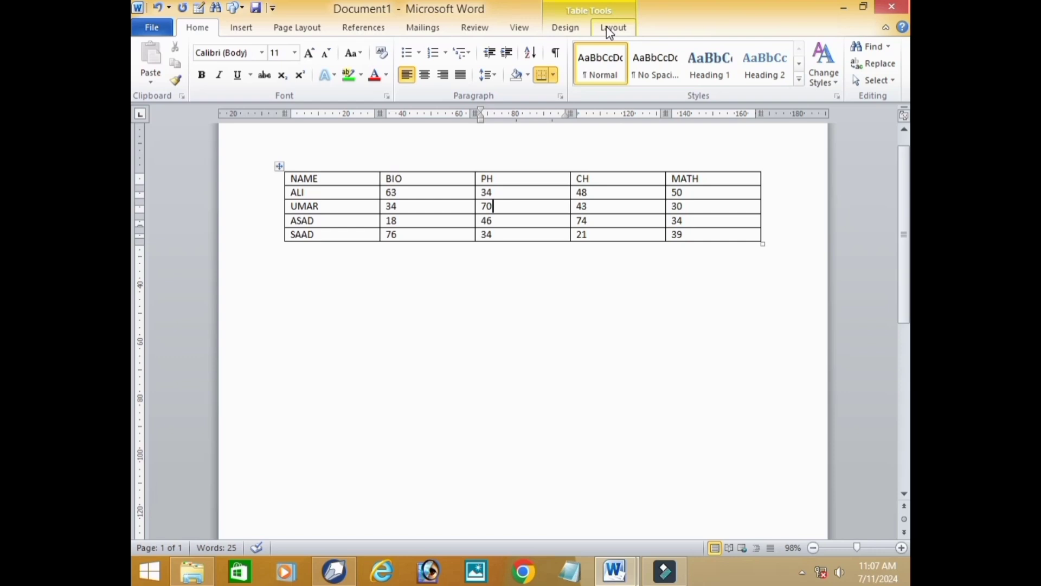
click(610, 31)
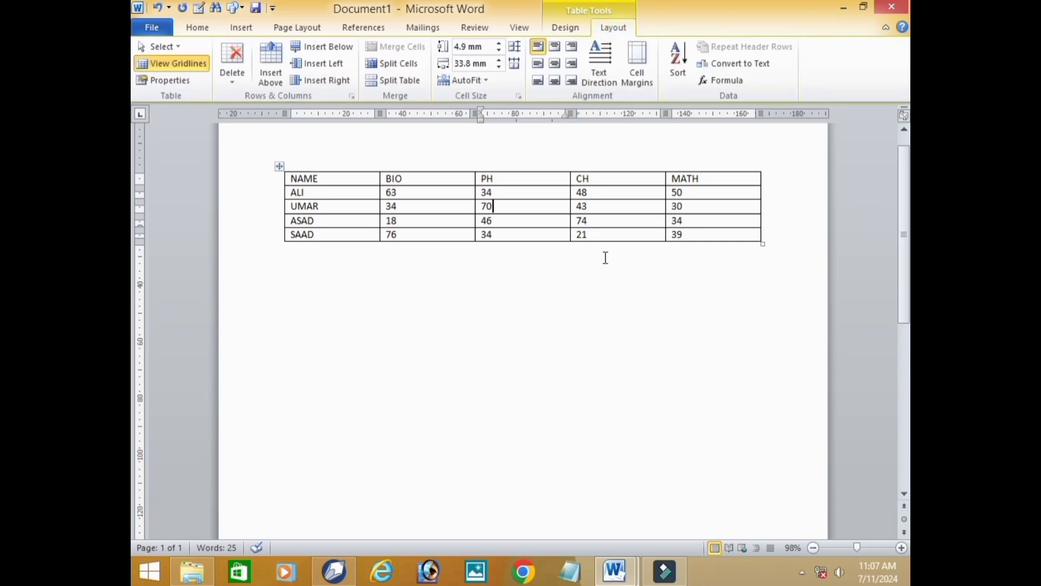
click(613, 234)
click(619, 179)
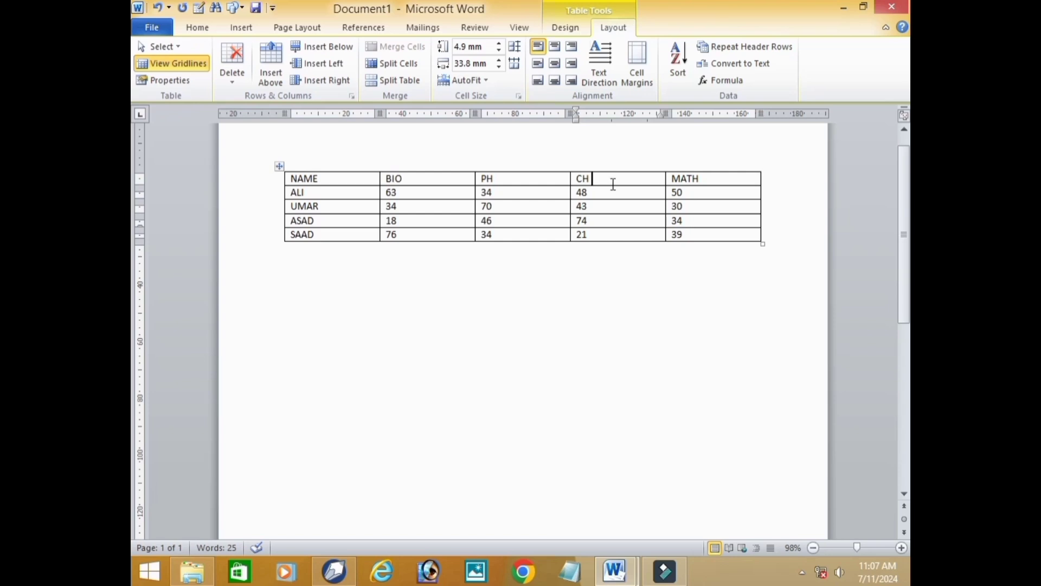
click(270, 77)
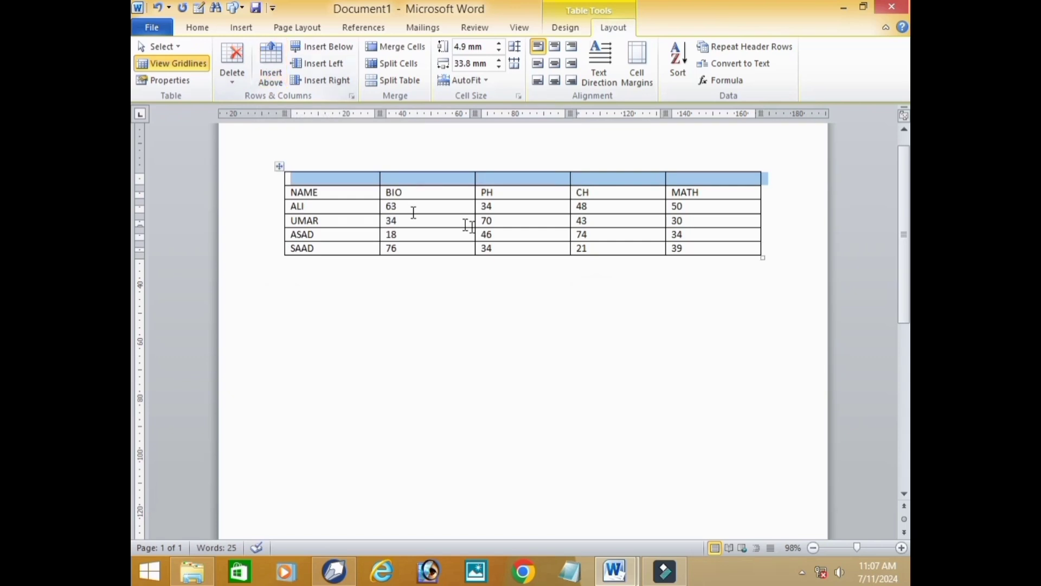
- Insert an empty row below the last row of marks in the table
click(601, 251)
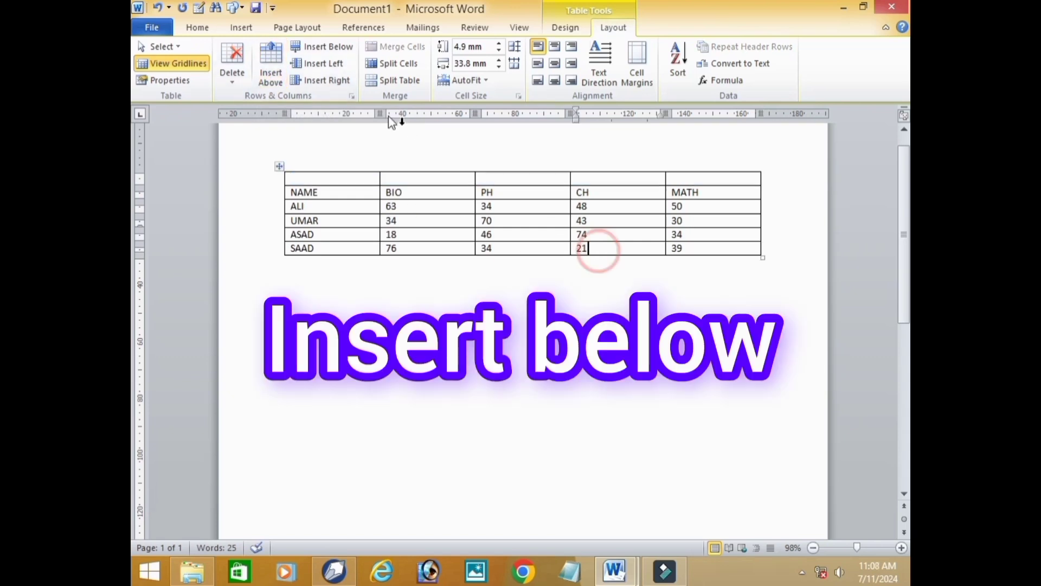
click(341, 47)
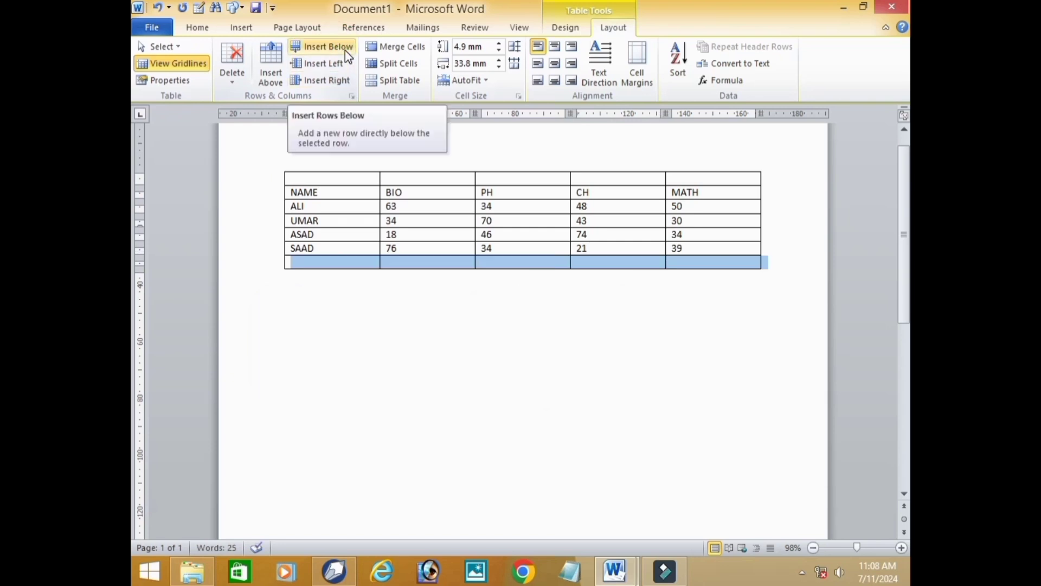
click(526, 330)
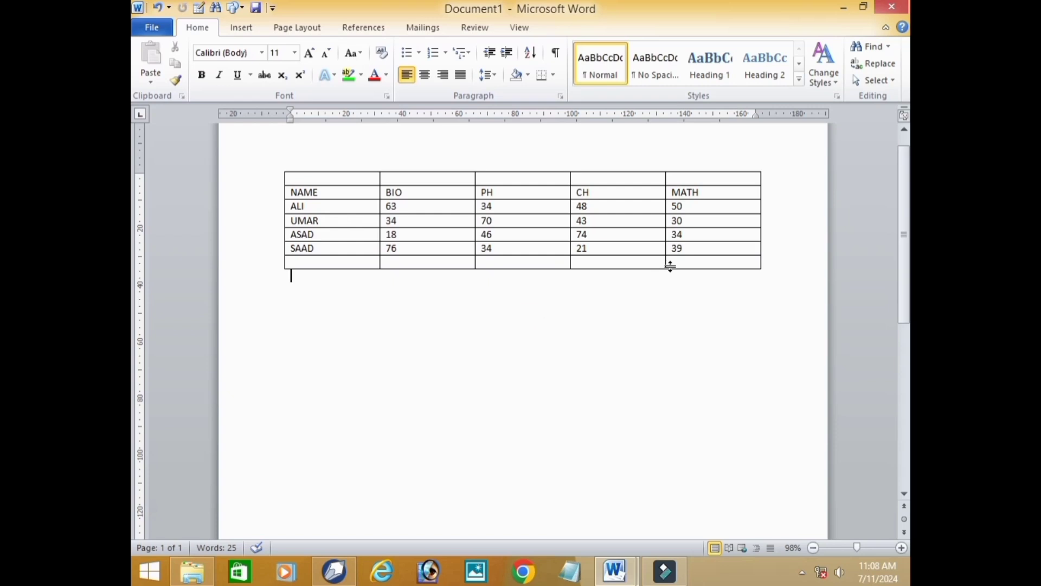
- Append seven more empty rows to the end of the table, starting from its last cell
click(698, 262)
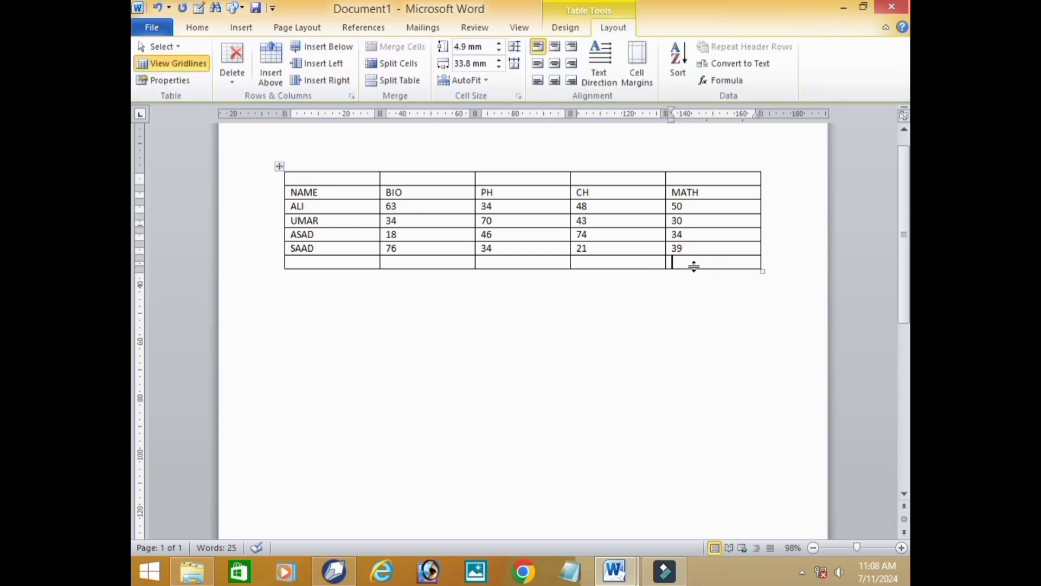
key(Tab)
key(Tab)
key(Tab)
key(Tab)
key(Tab)
key(Tab)
key(Tab)
key(Tab)
key(Tab)
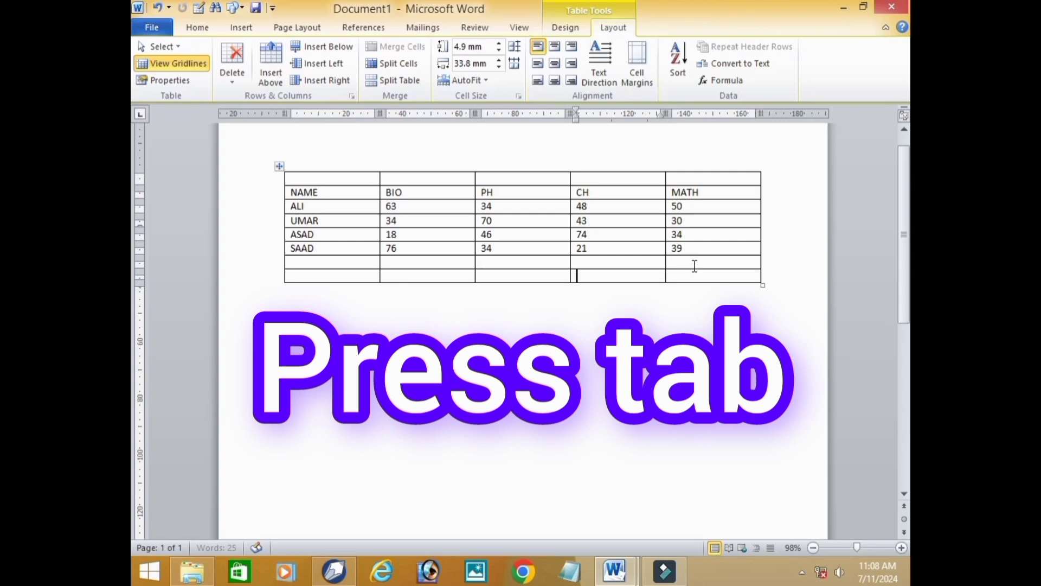
key(Tab)
key(Tab)
key(Tab)
key(Tab)
key(Tab)
key(Tab)
key(Tab)
key(Tab)
key(Tab)
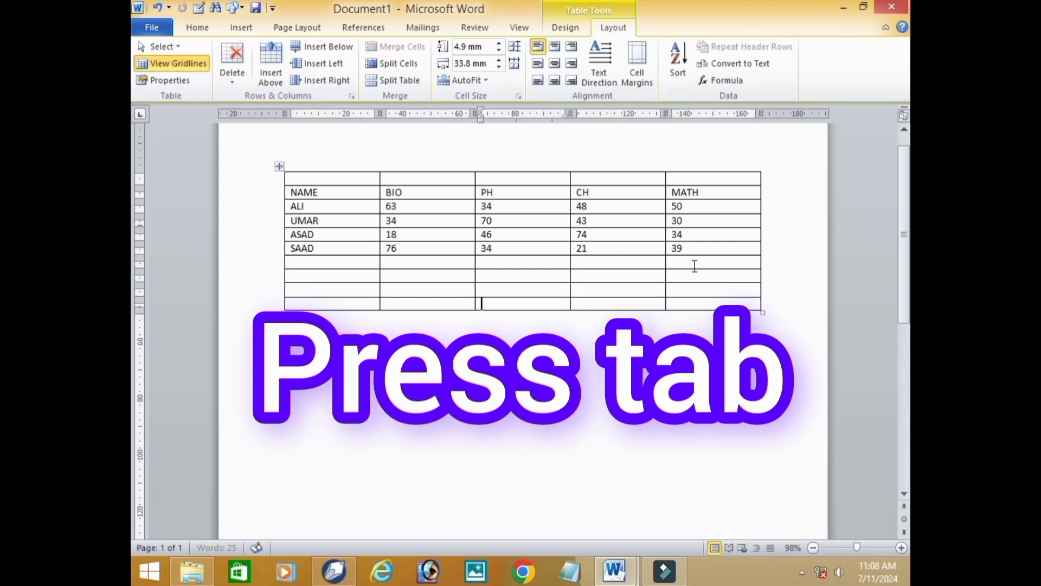
key(Tab)
key(Tab)
key(Tab)
key(Tab)
key(Tab)
key(Tab)
key(Tab)
key(Tab)
key(Tab)
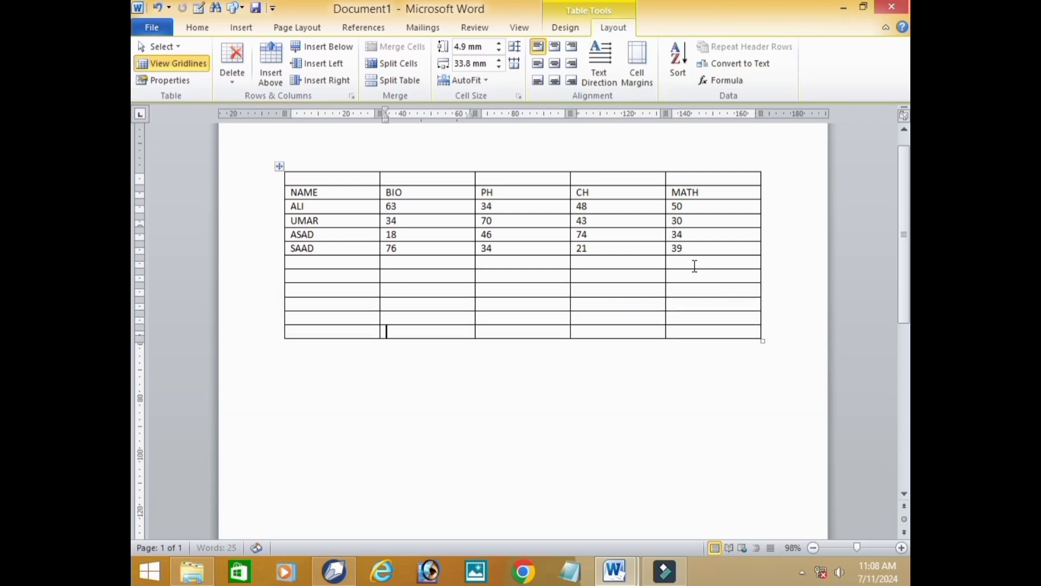
key(Tab)
key(Tab)
key(Tab)
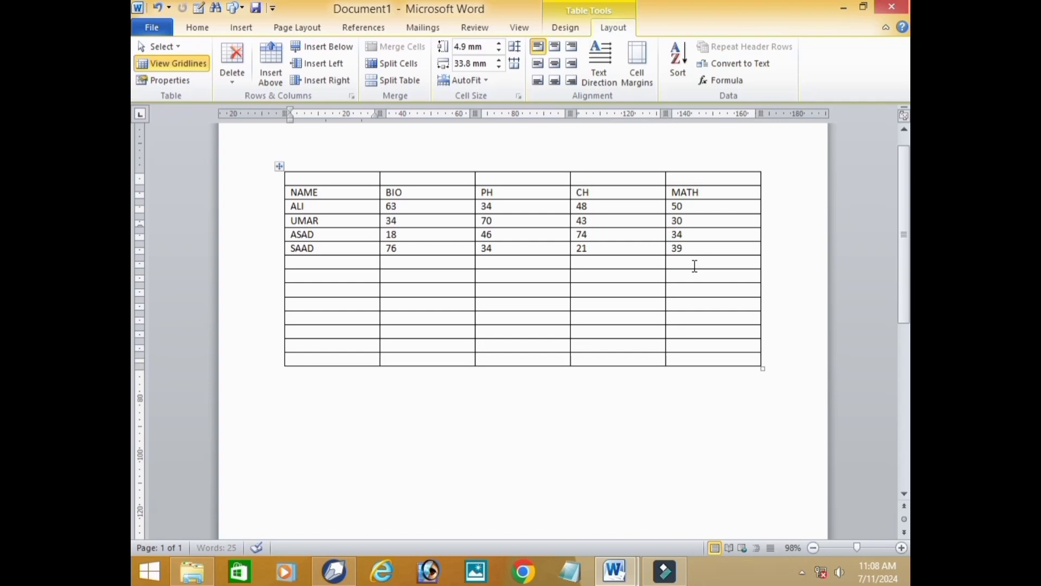
- Insert an empty column to the right of the MATH column and another to the left of that new column
click(727, 219)
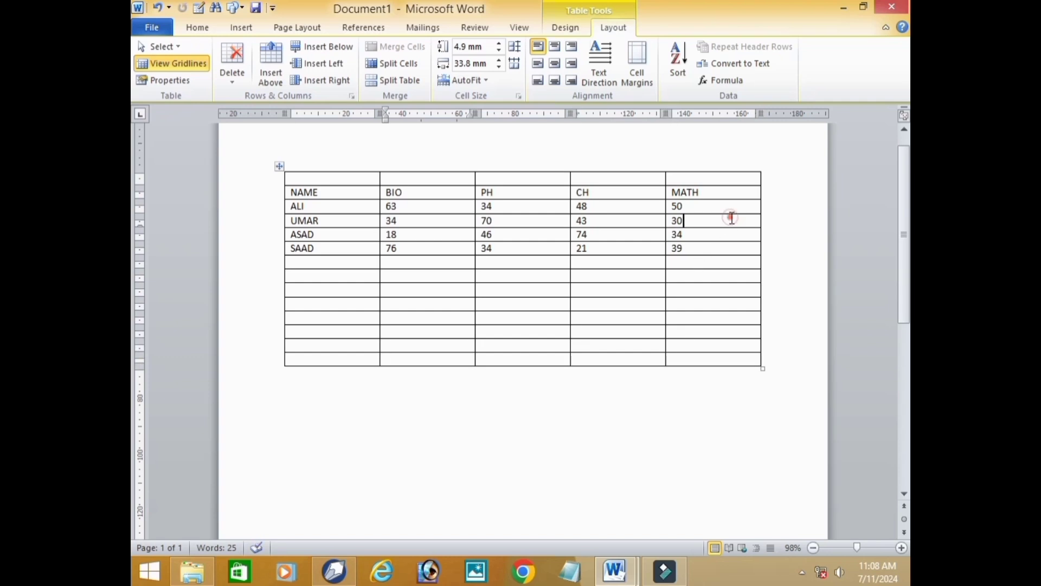
click(330, 86)
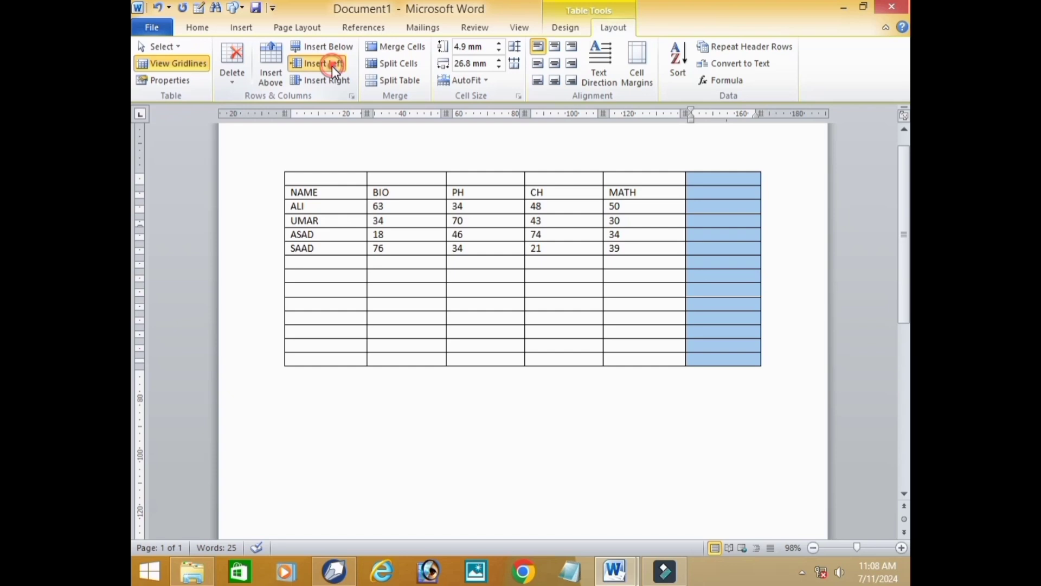
click(332, 66)
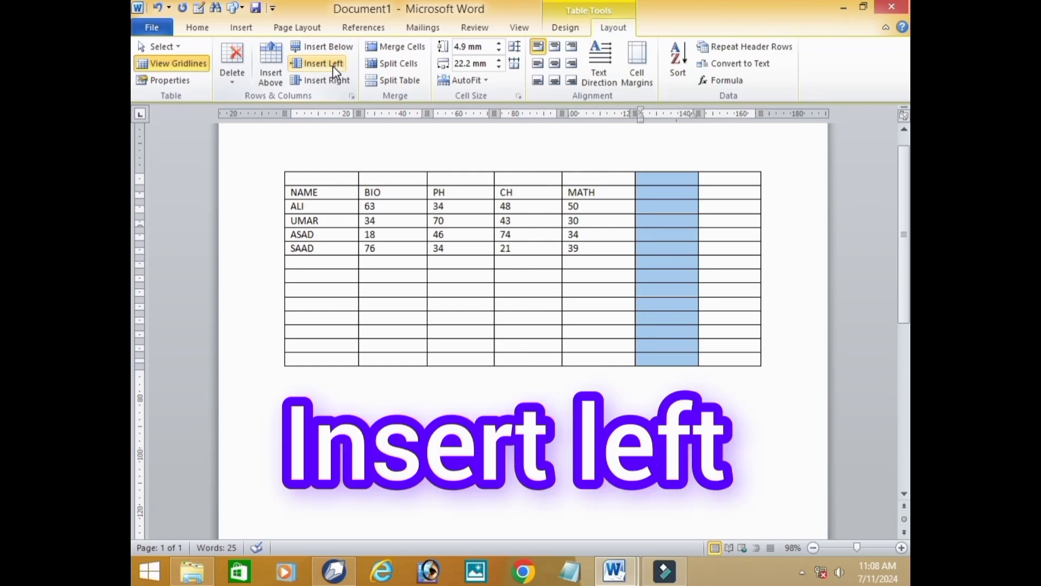
- Undo the inserted columns and rows until only the original five-row marks table remains
key(ctrl+z)
key(ctrl+z)
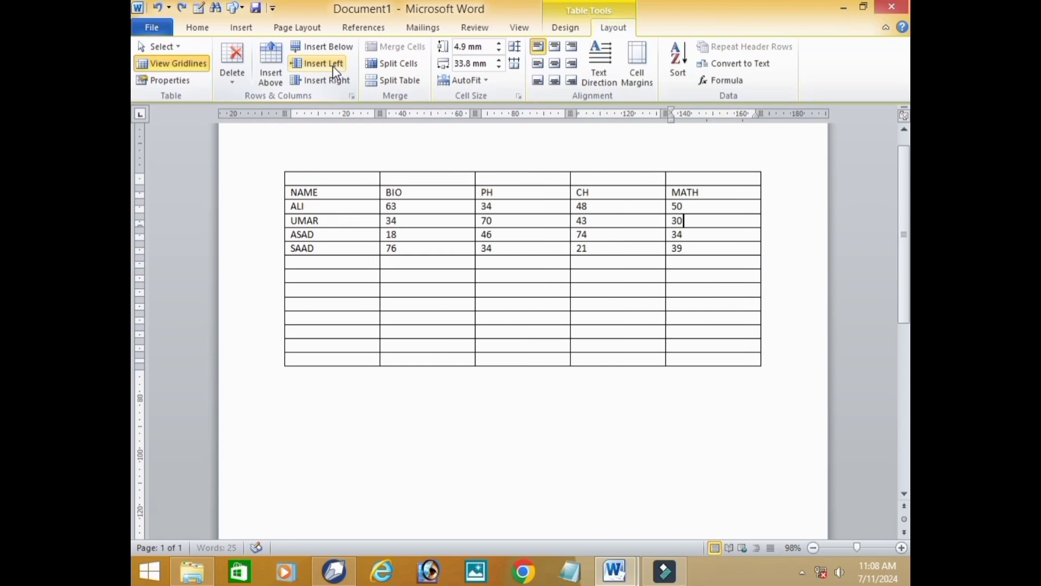
key(ctrl+z)
key(ctrl+z)
key(ctrl+z)
key(ctrl+z)
key(ctrl+z)
key(ctrl+z)
key(ctrl+z)
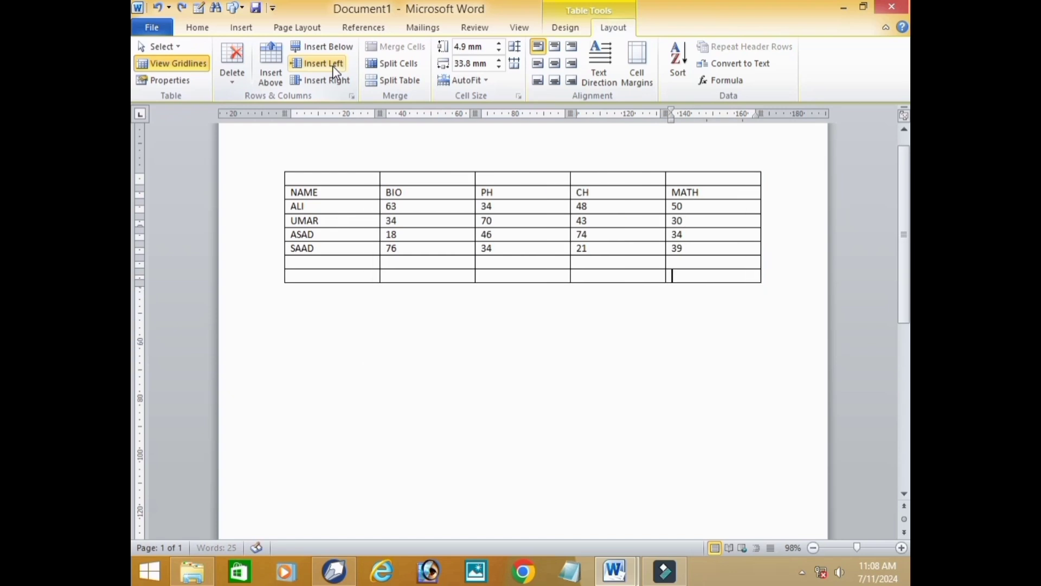
key(ctrl+z)
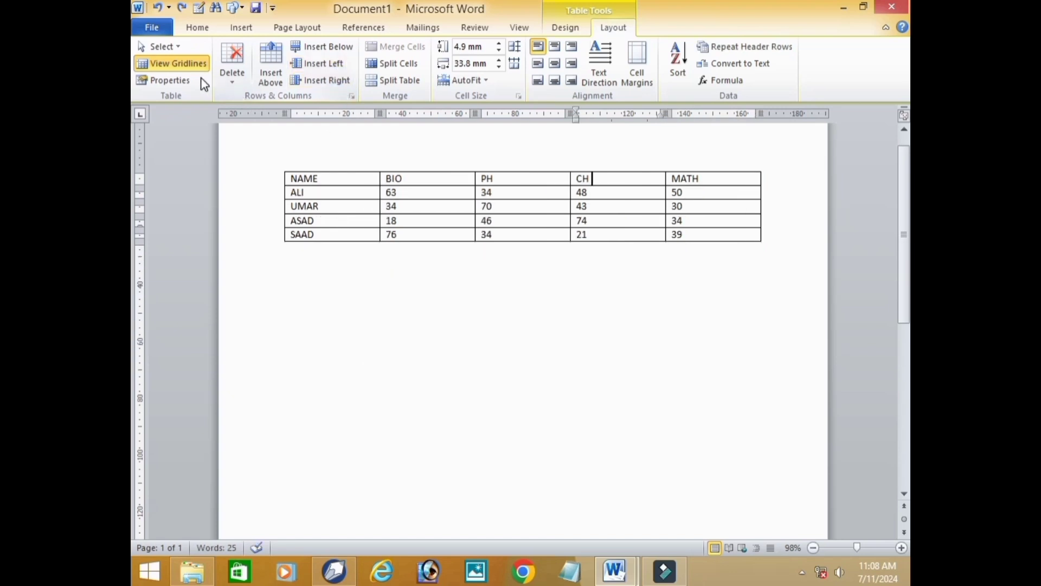
- Delete the CH cell in the table's last row, shifting the remaining cells left
click(232, 80)
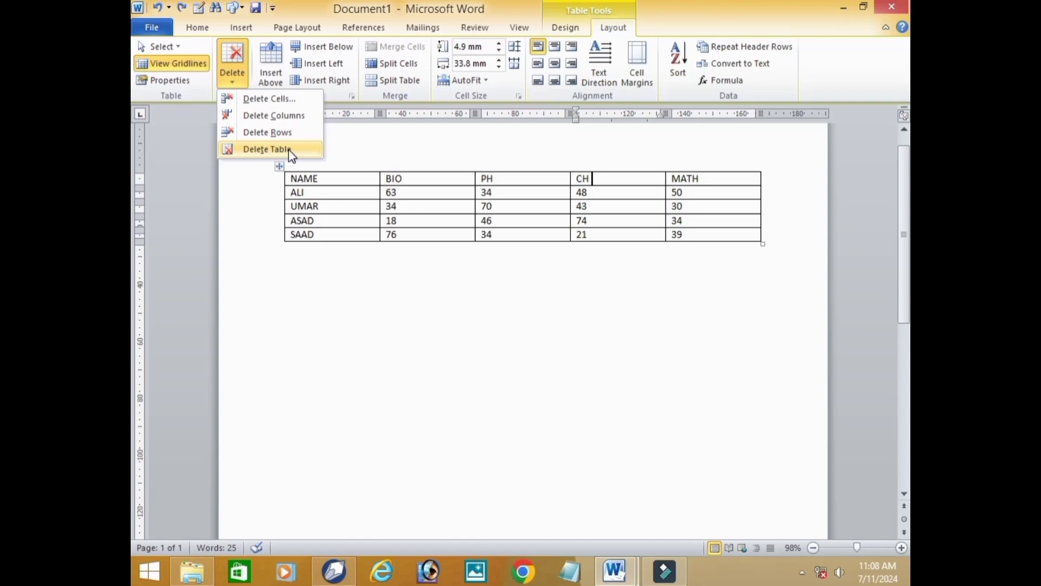
click(691, 234)
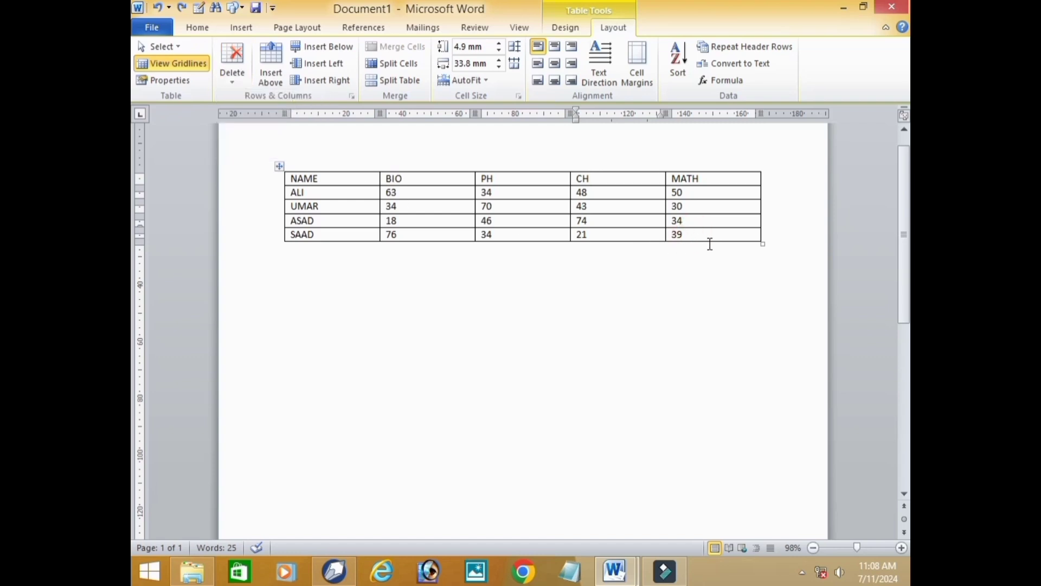
click(651, 237)
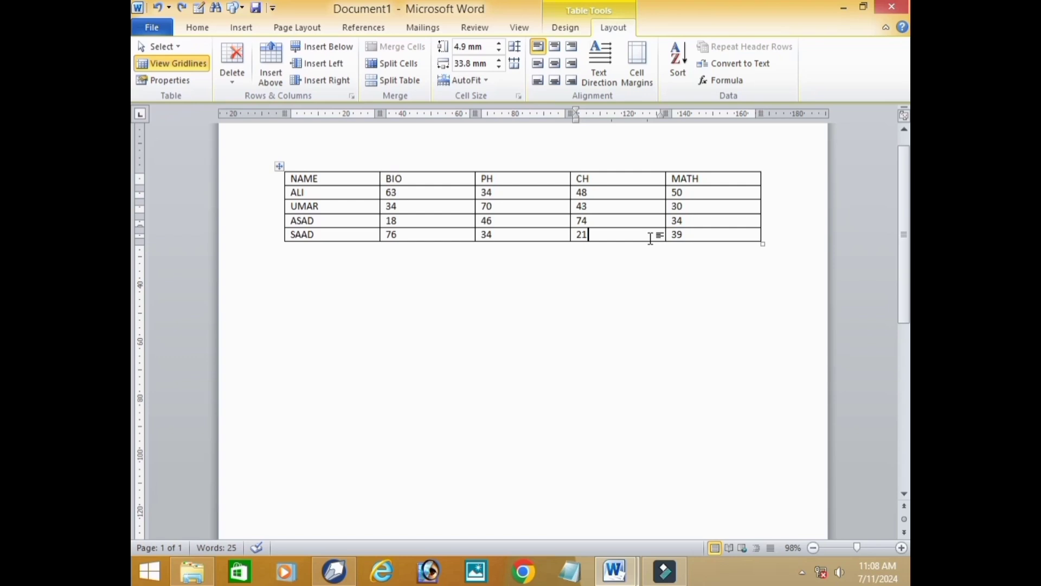
click(233, 83)
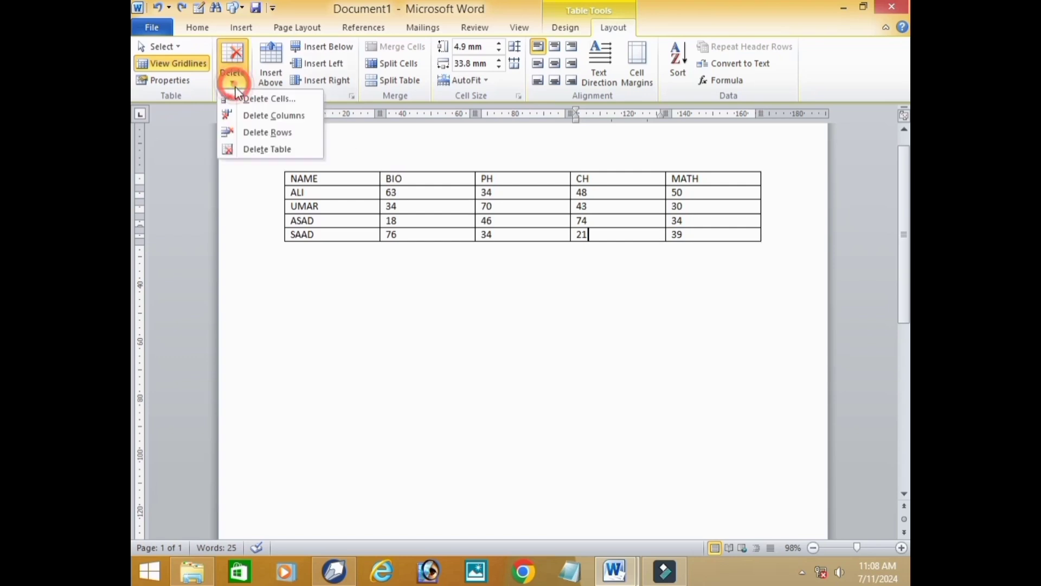
click(286, 101)
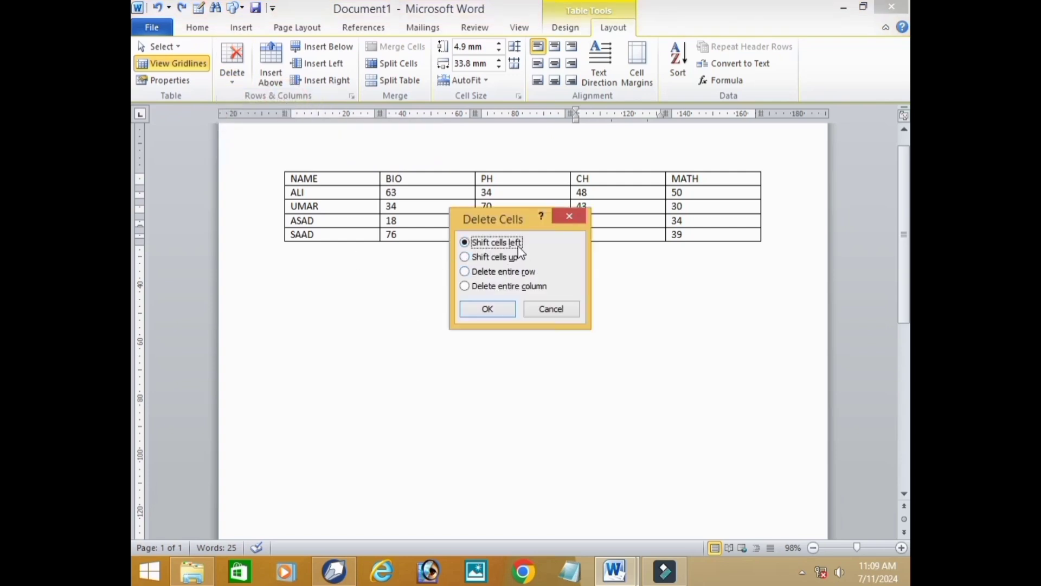
click(497, 313)
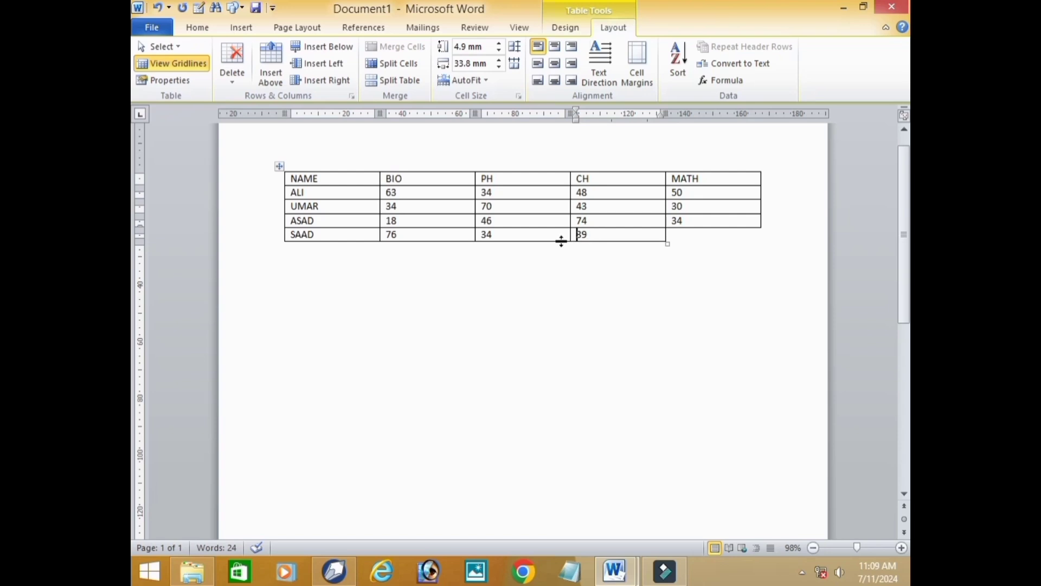
- Delete the table's last row, and undo the deletions to restore the full marks table
click(233, 82)
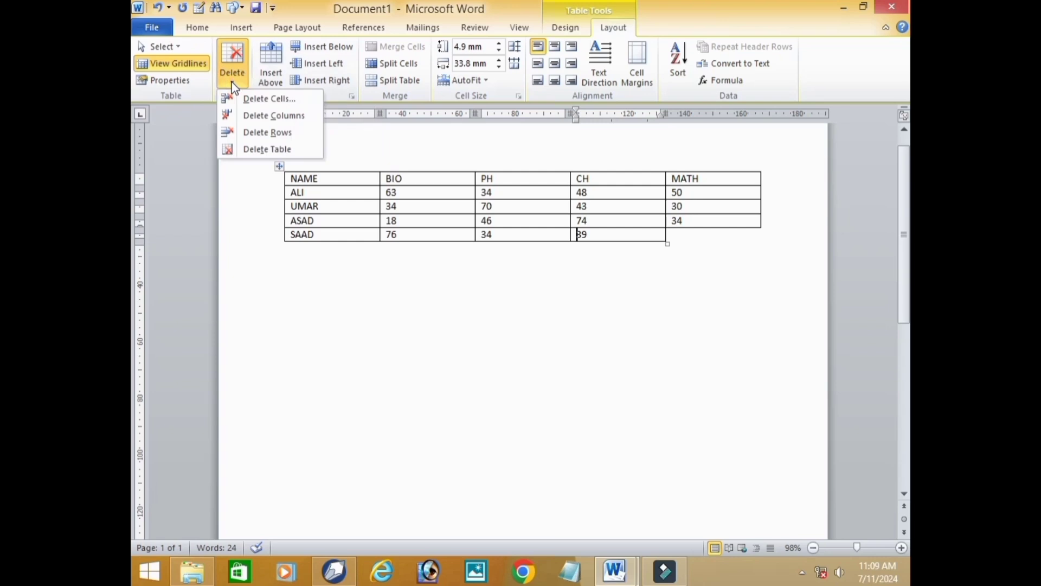
click(290, 133)
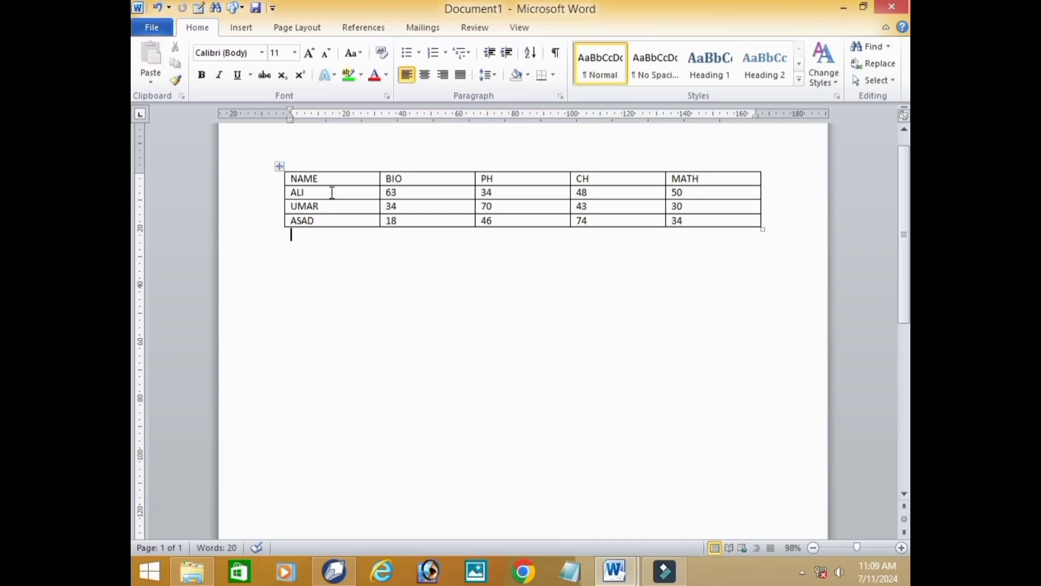
key(ctrl+z)
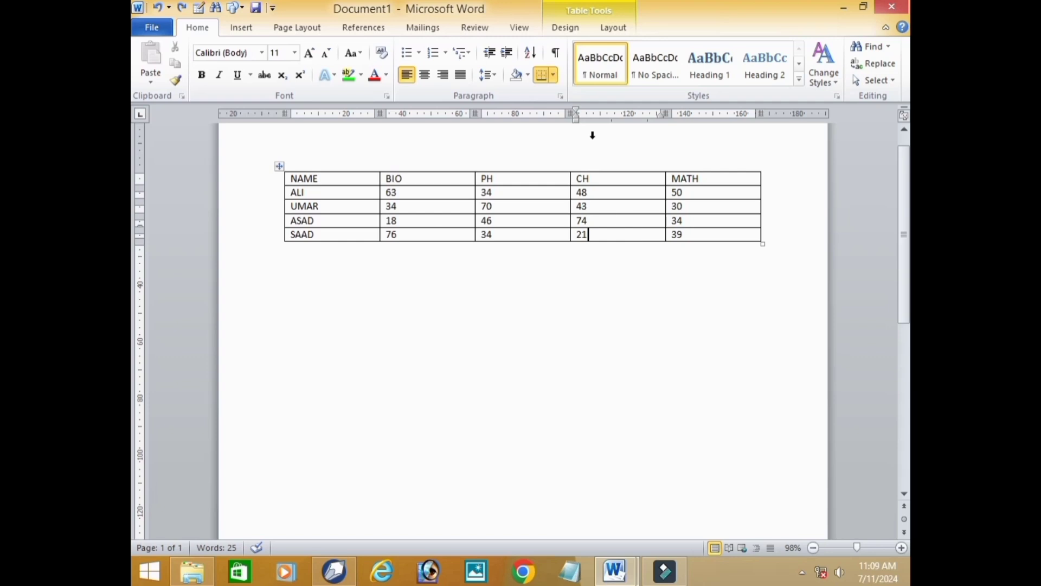
- Delete the CH column from the marks table and undo the deletion
click(609, 29)
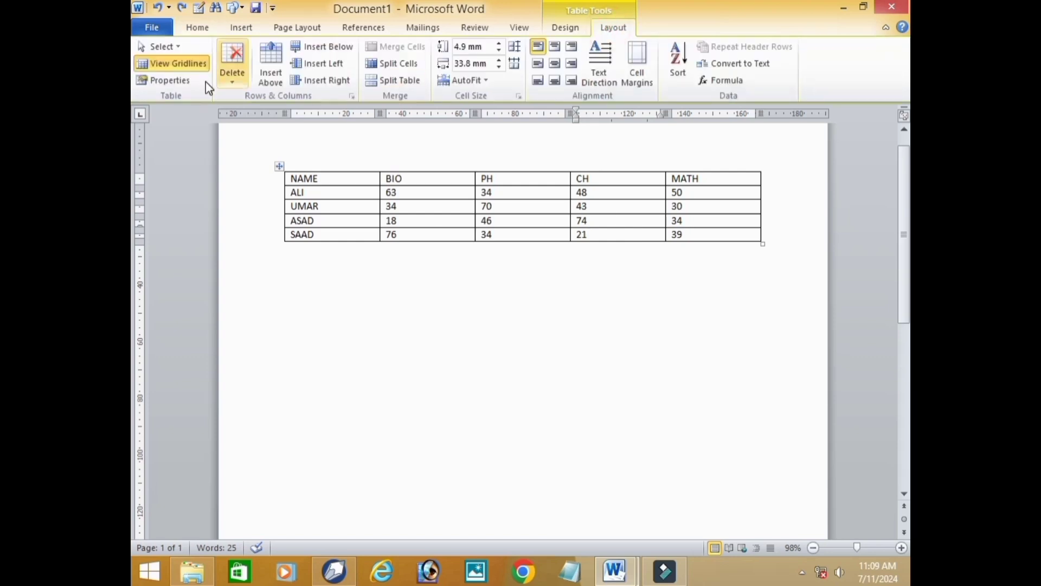
click(232, 76)
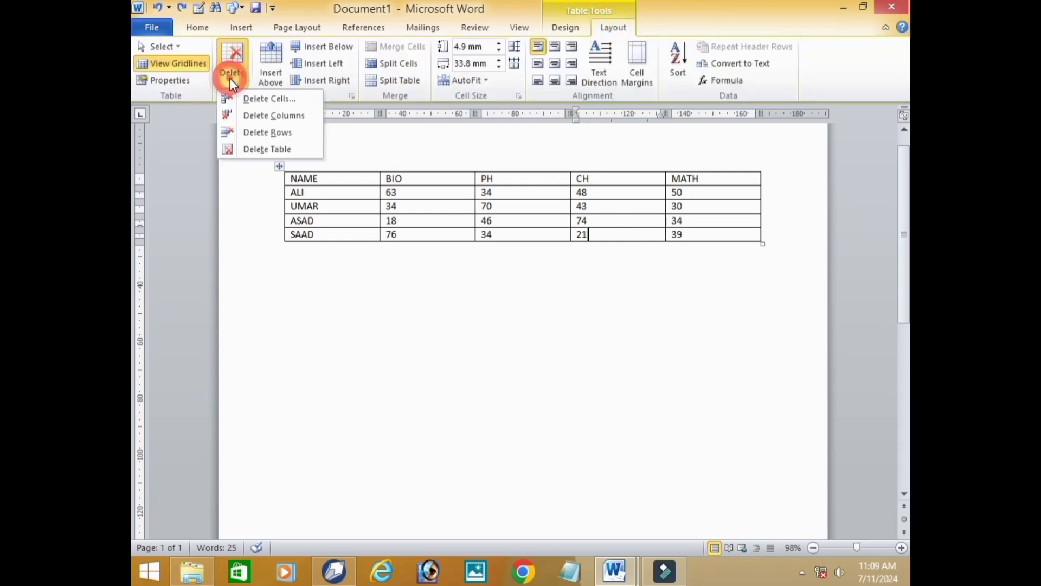
click(285, 116)
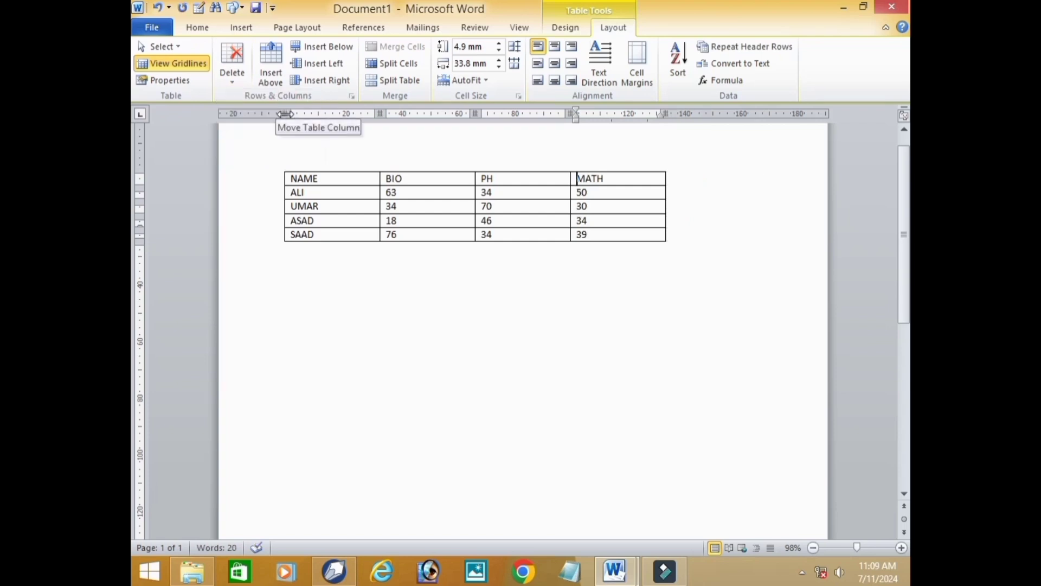
key(ctrl+z)
- Delete the entire marks table and undo the deletion
click(233, 67)
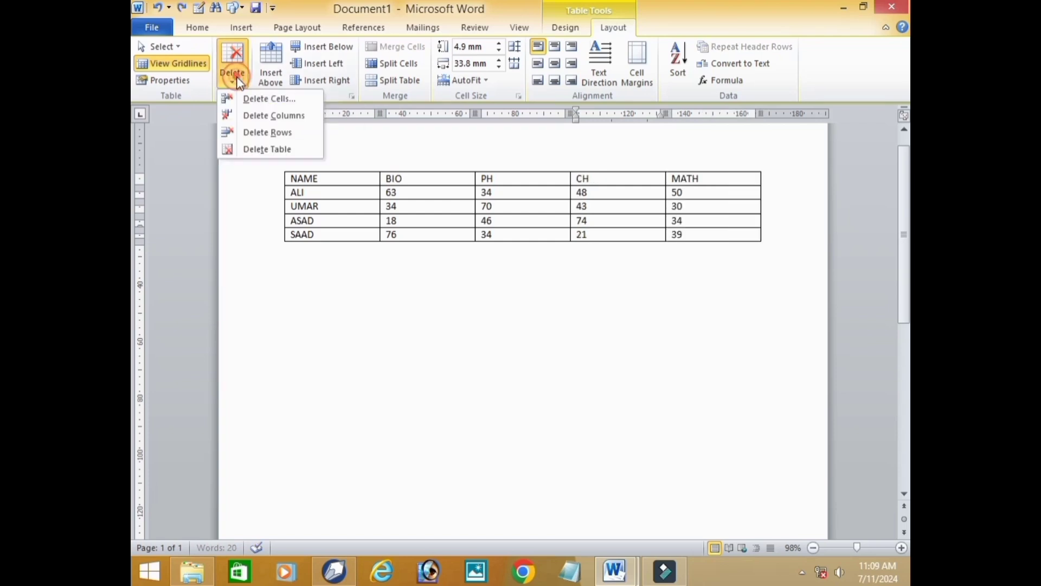
click(279, 150)
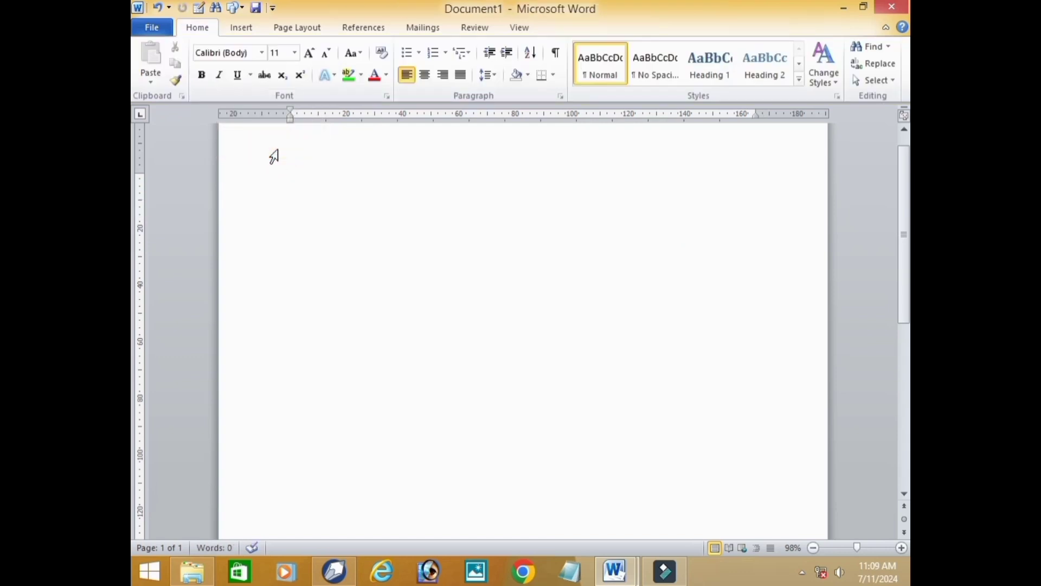
key(ctrl+z)
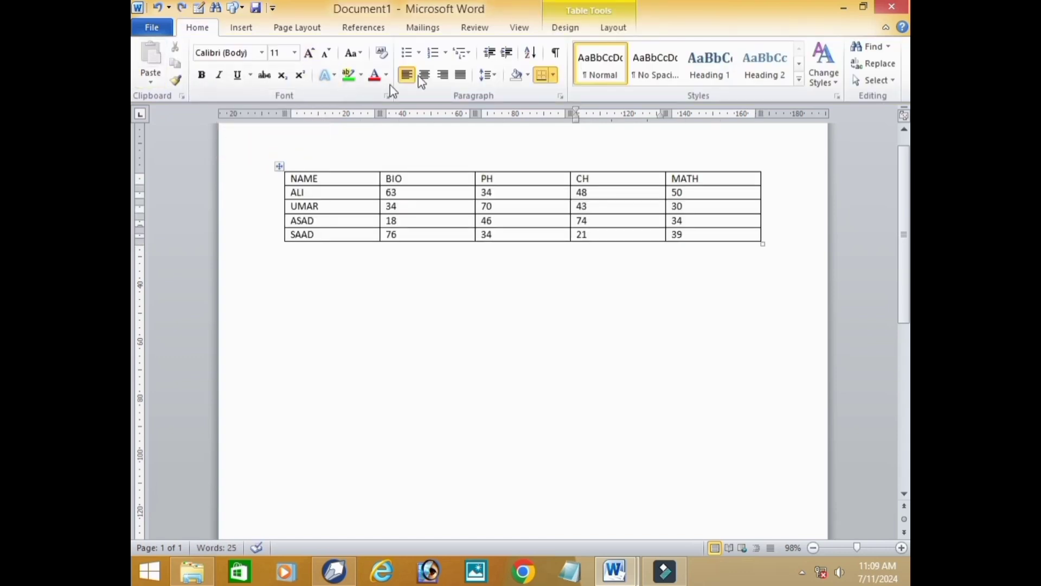
- Select the single PH cell containing 70 using the table's Select Cell command
click(610, 28)
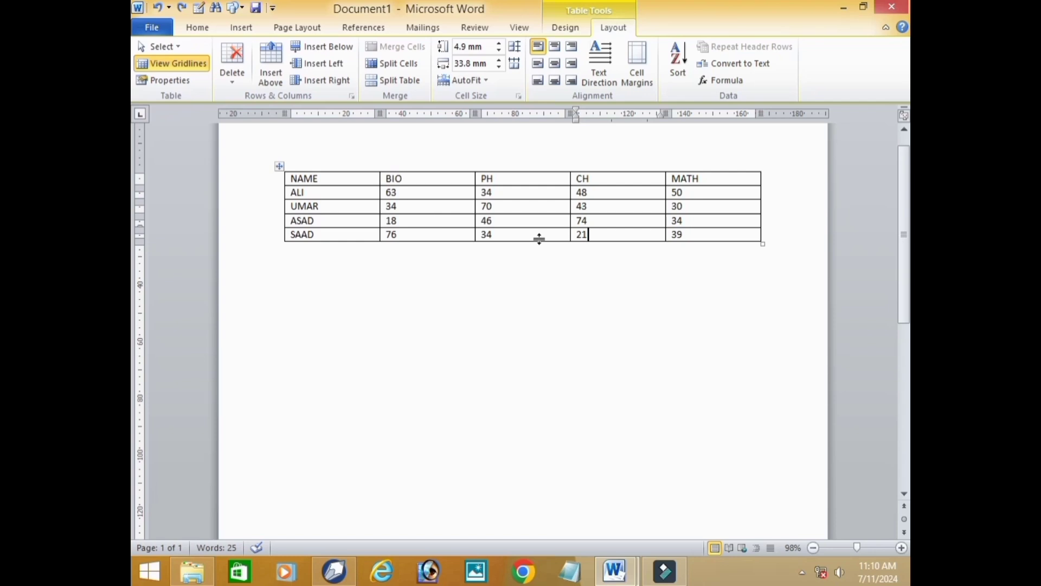
click(176, 47)
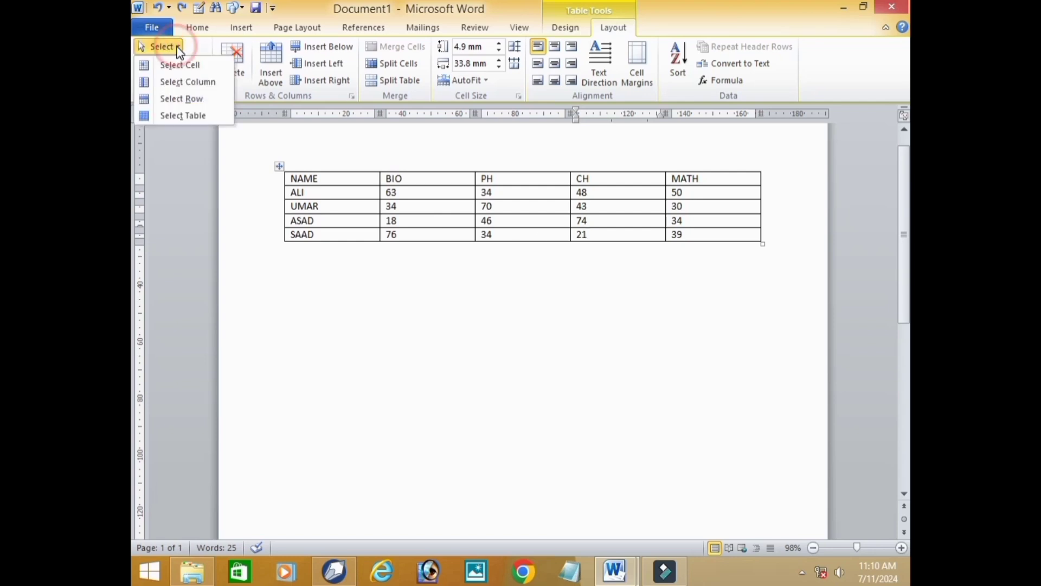
click(518, 204)
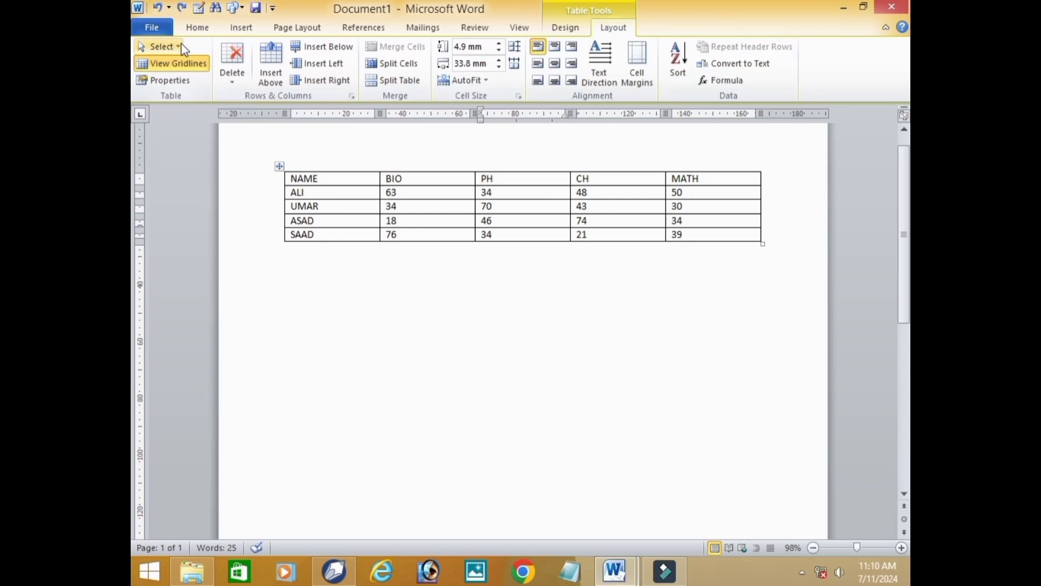
click(160, 47)
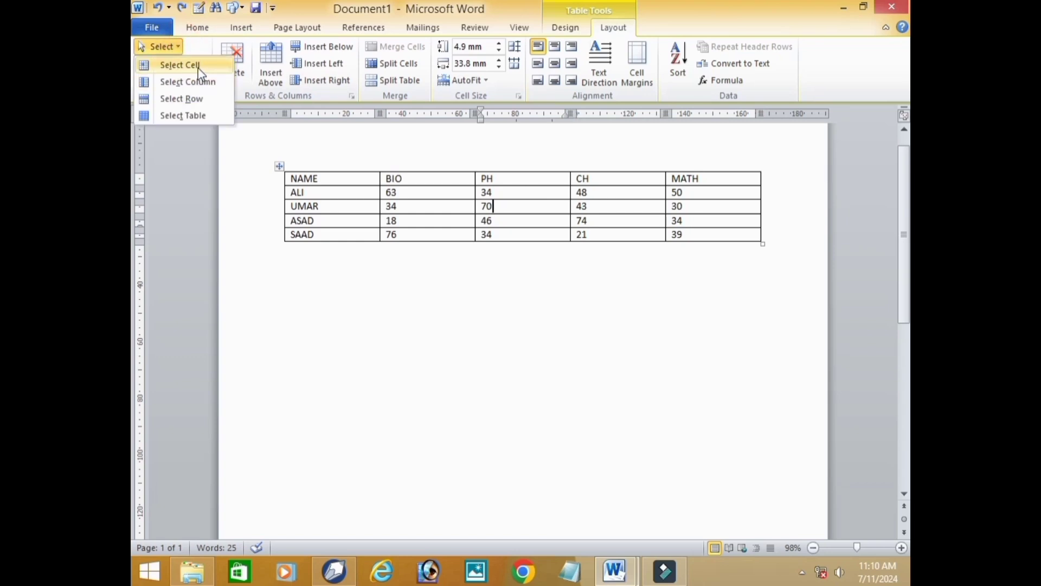
click(180, 65)
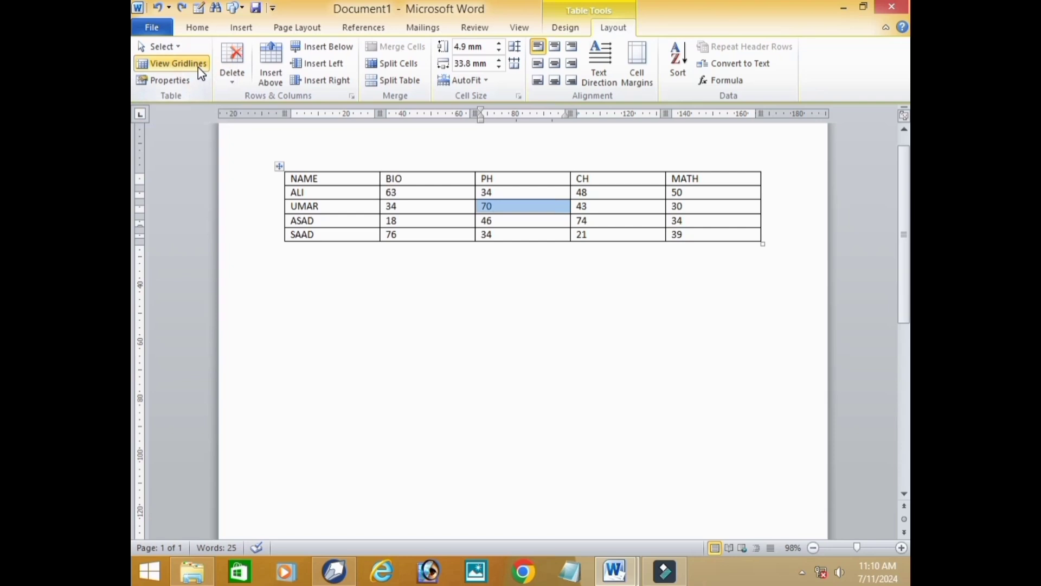
- Select the whole PH column, apply Select Row, and clear the selection
click(179, 47)
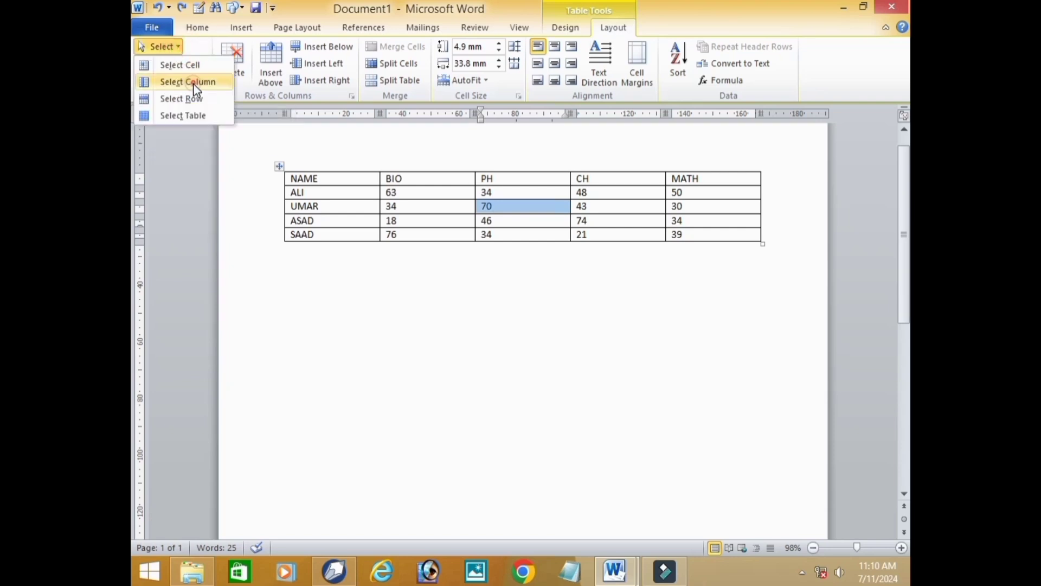
click(193, 83)
click(180, 46)
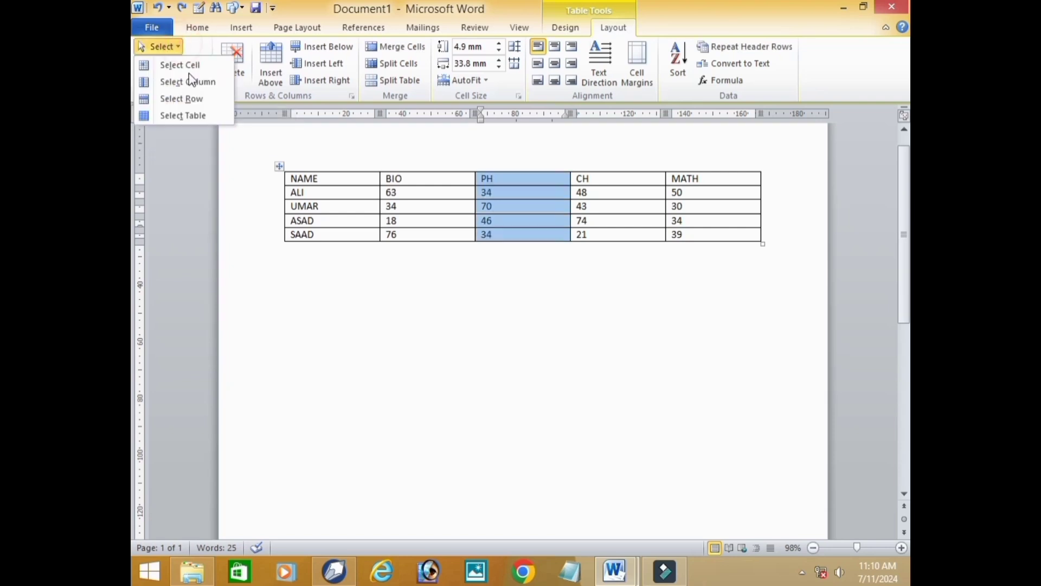
click(202, 100)
click(355, 271)
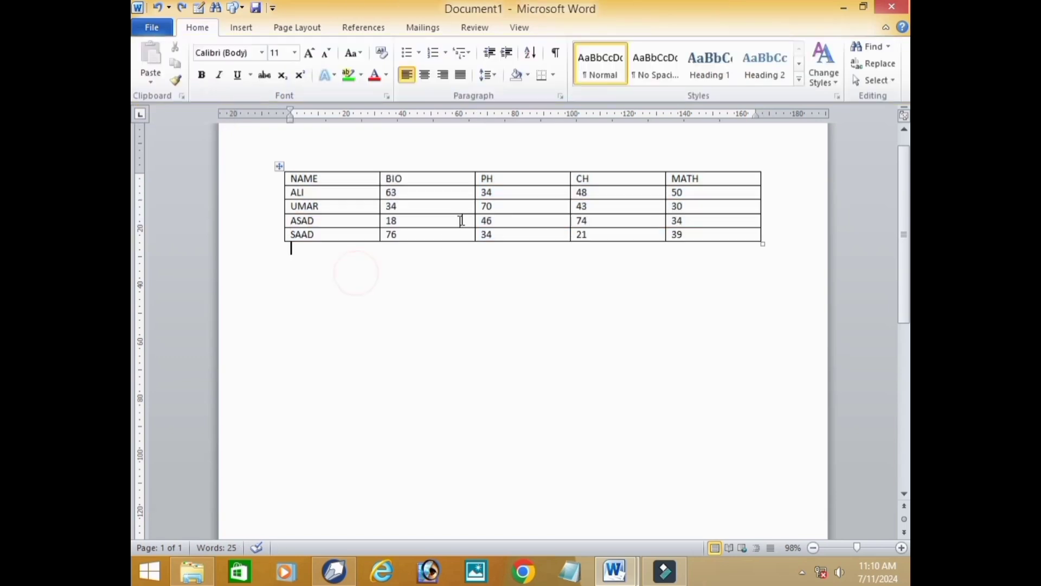
- Select the entire table from its BIO cell containing 18, clear the selection, and select and clear it once more directly on the page
click(458, 216)
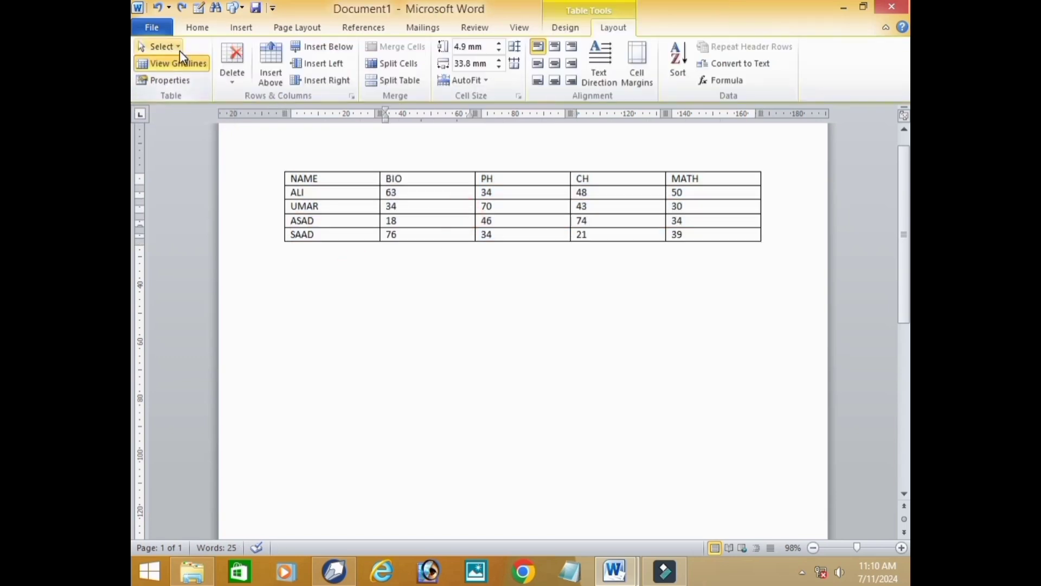
click(180, 51)
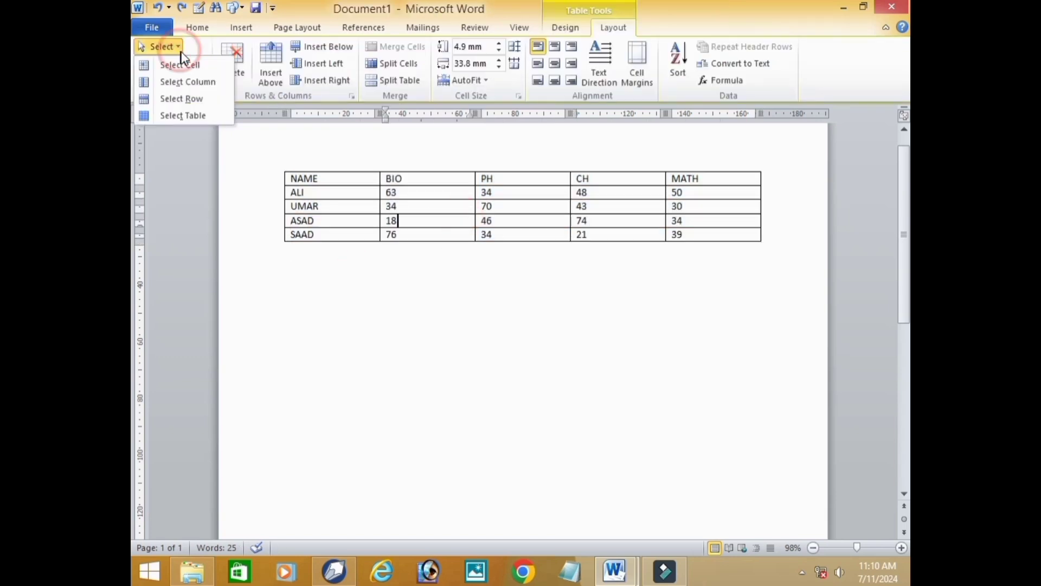
click(189, 116)
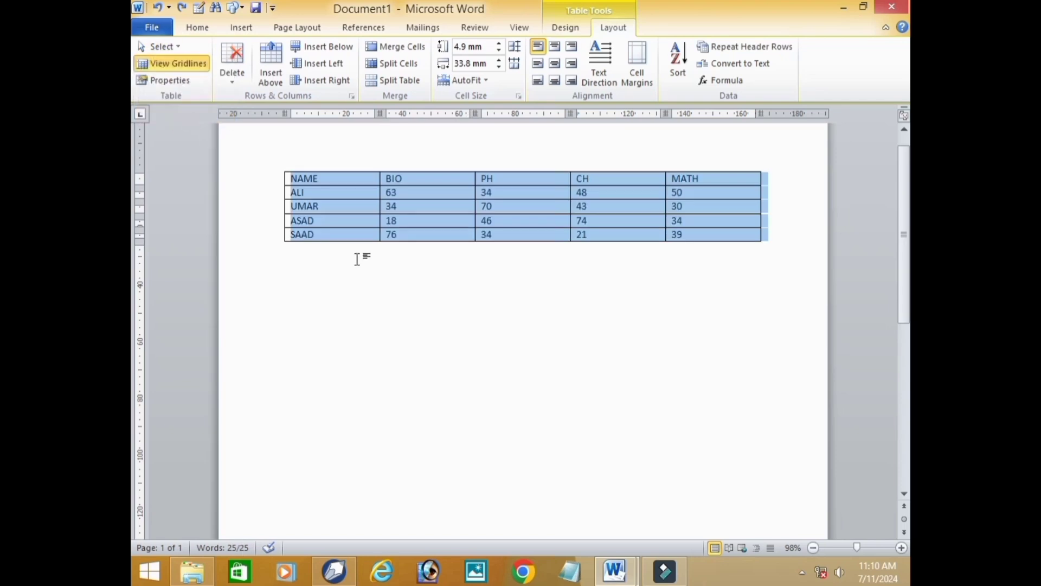
click(373, 283)
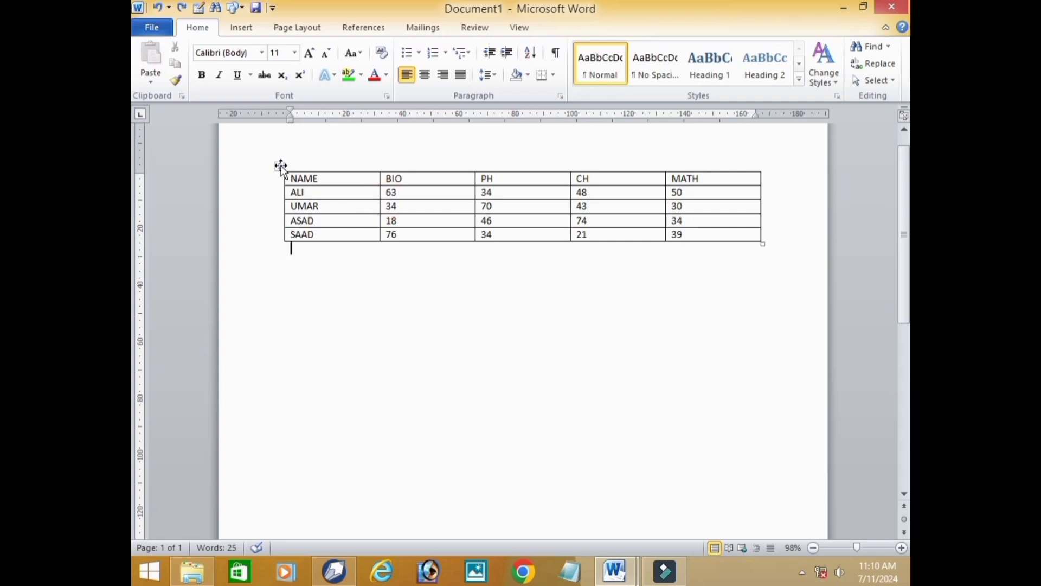
click(280, 167)
click(384, 296)
- Select the PH and CH marks in the row below the headings, then the MATH cells from the heading down to 34
click(506, 194)
drag(532, 193, 618, 195)
click(700, 324)
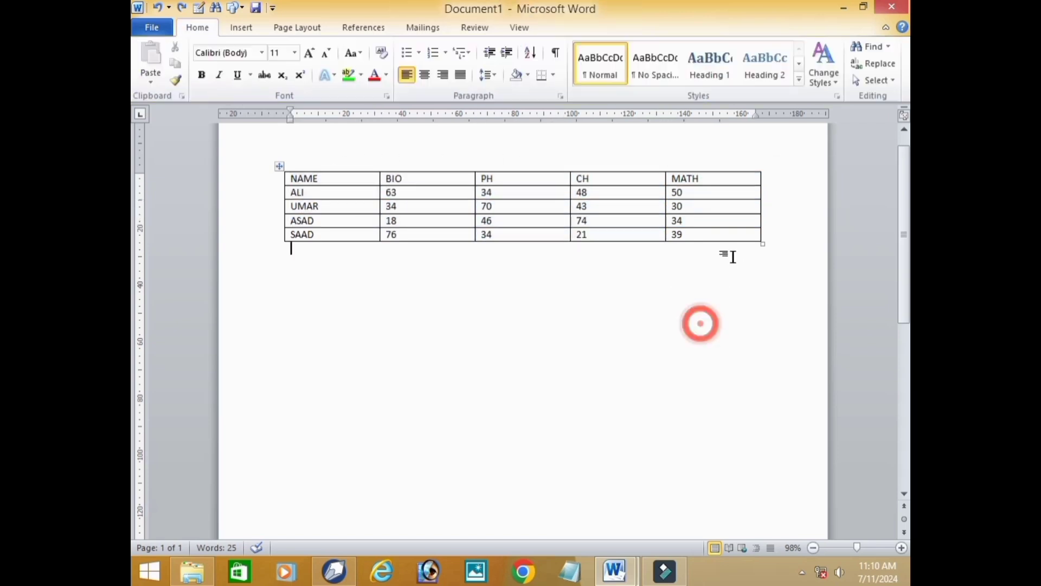
drag(757, 240, 690, 239)
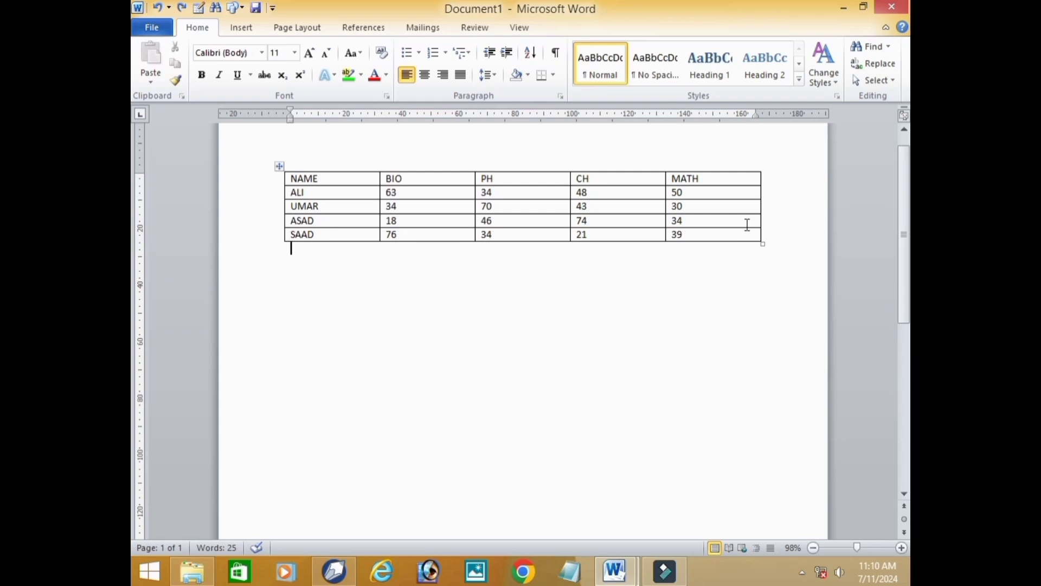
drag(748, 224, 672, 178)
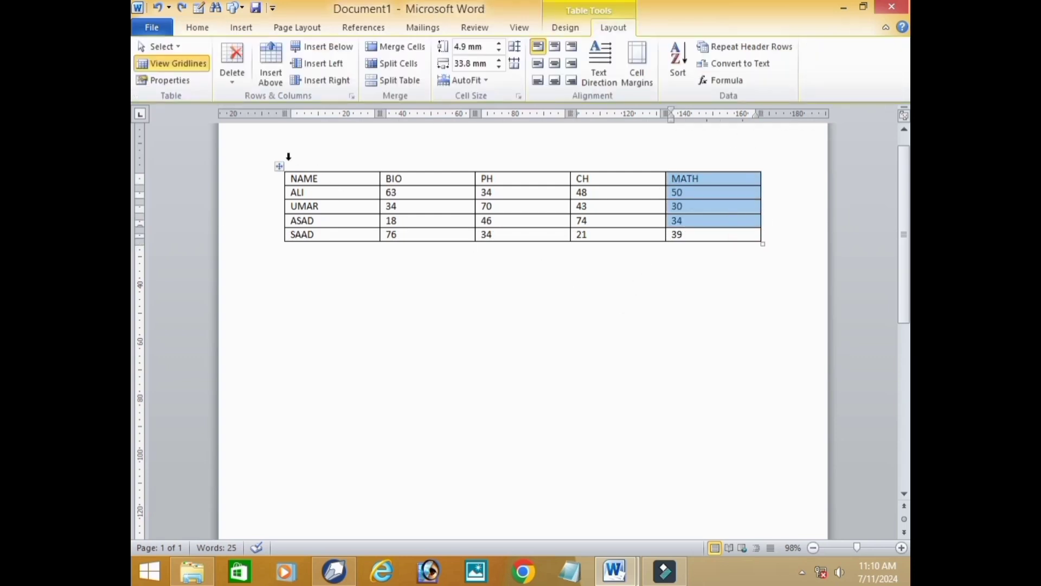
- Select the entire table and set its alignment to Right in the table properties
click(279, 166)
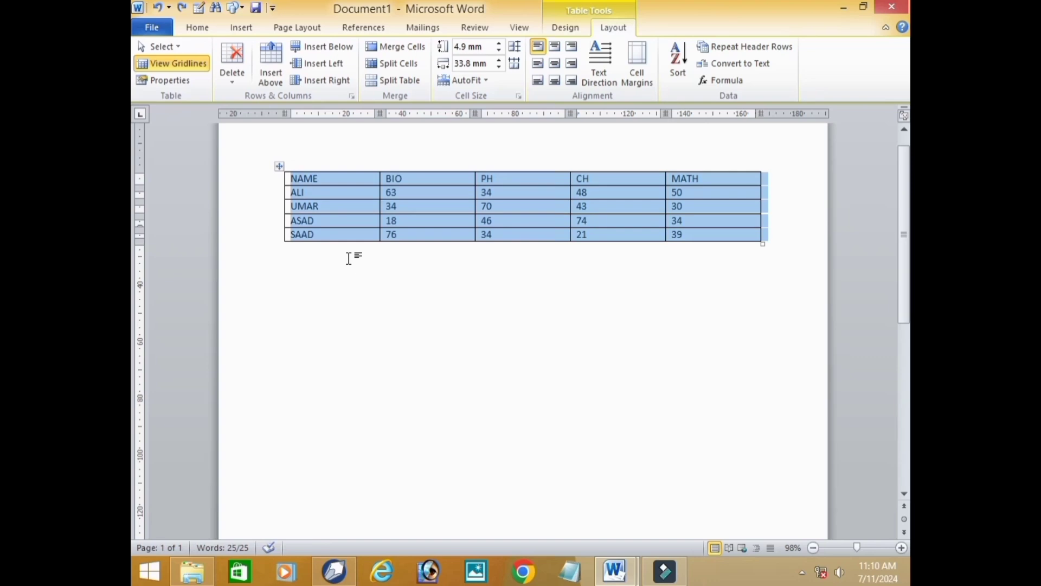
click(172, 81)
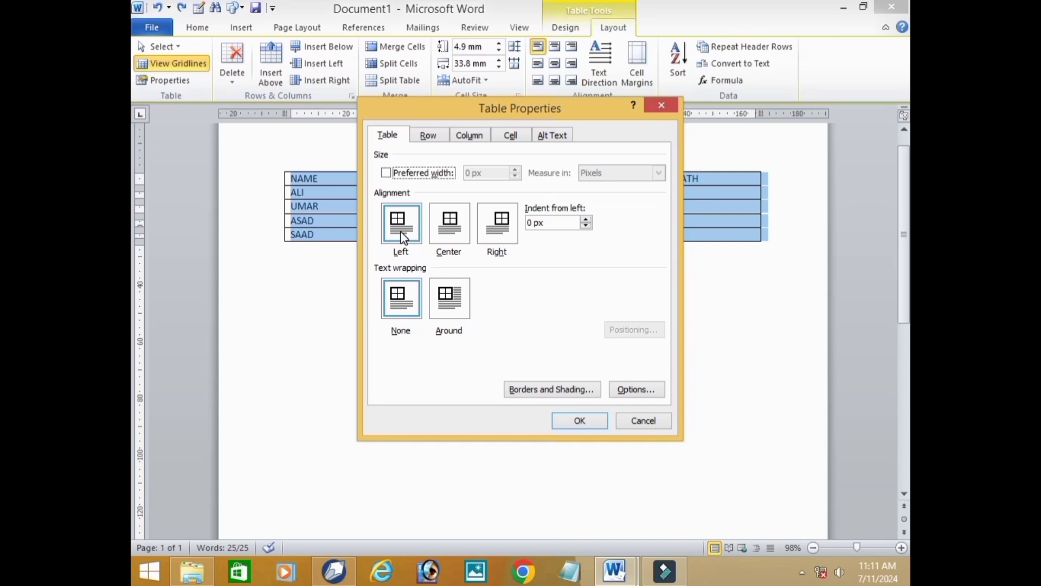
click(406, 239)
click(461, 243)
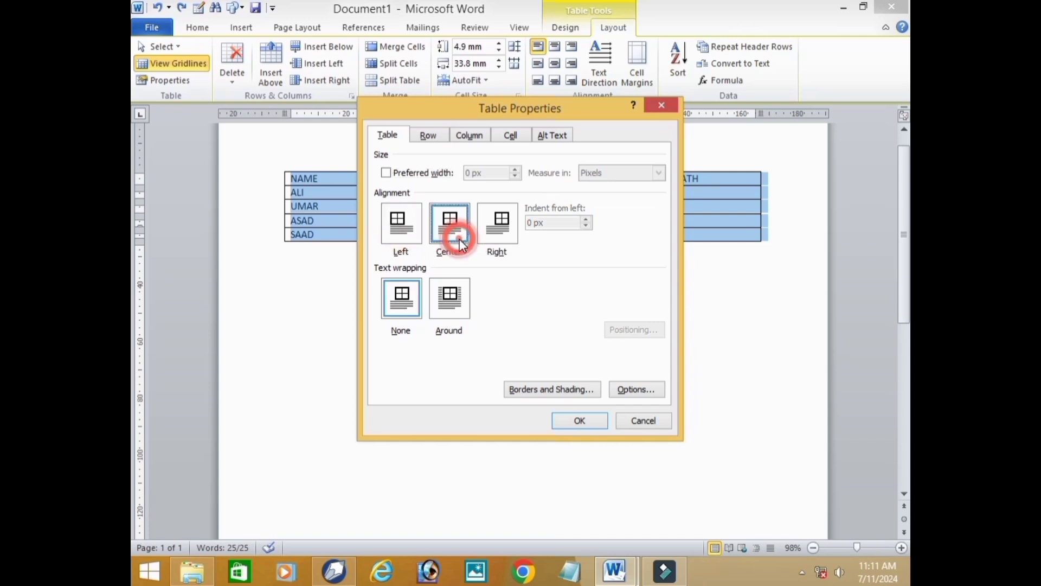
click(502, 247)
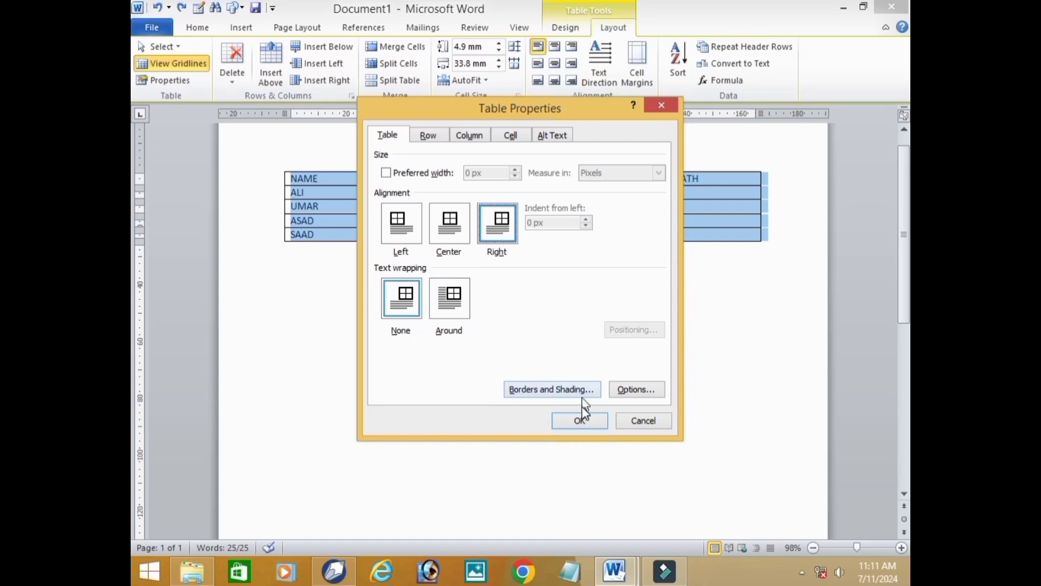
click(579, 421)
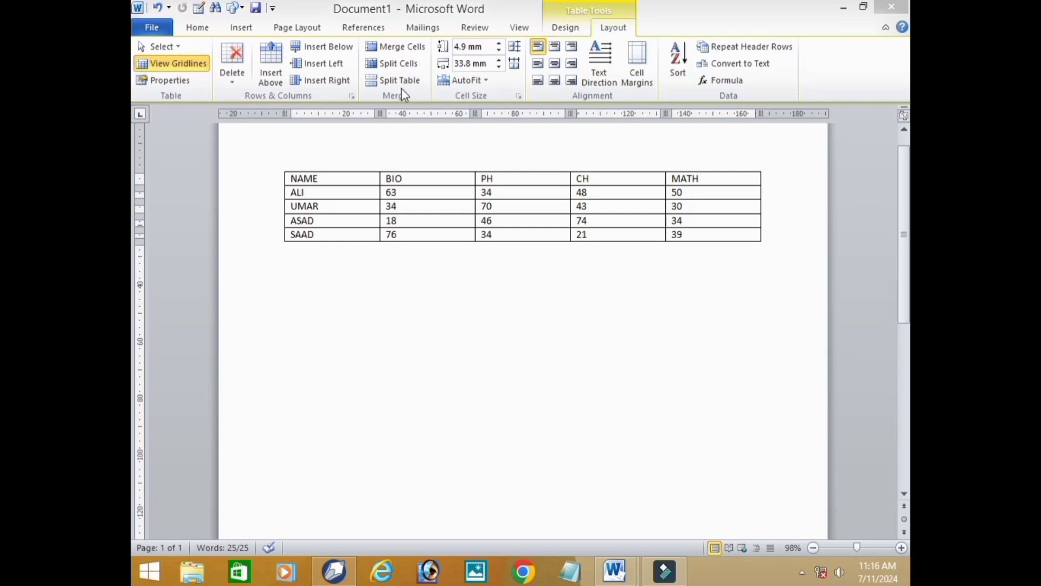
- Insert an empty row above the table's heading row and clear the selection
key(ctrl+a)
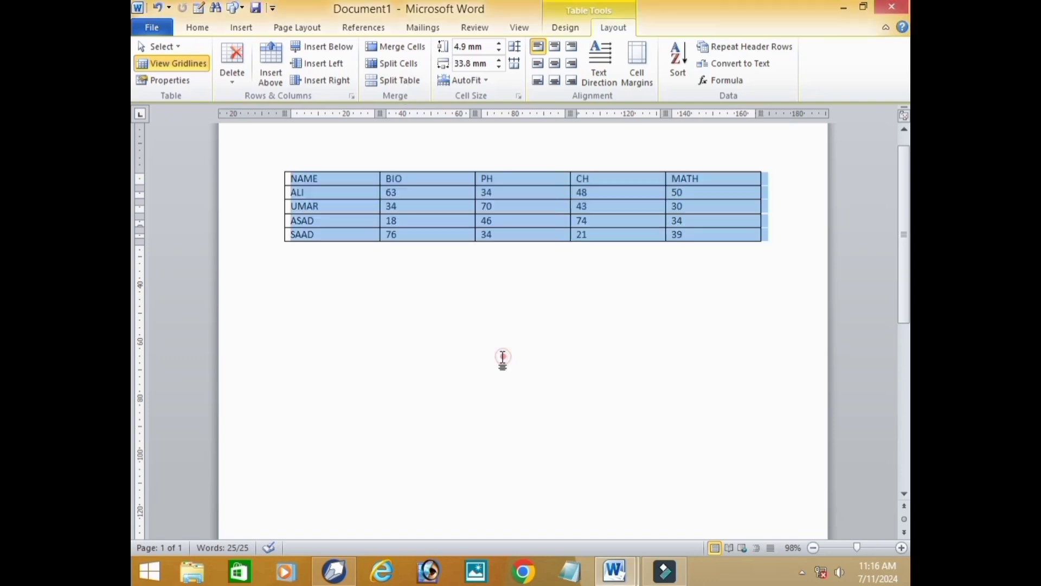
click(420, 341)
click(365, 205)
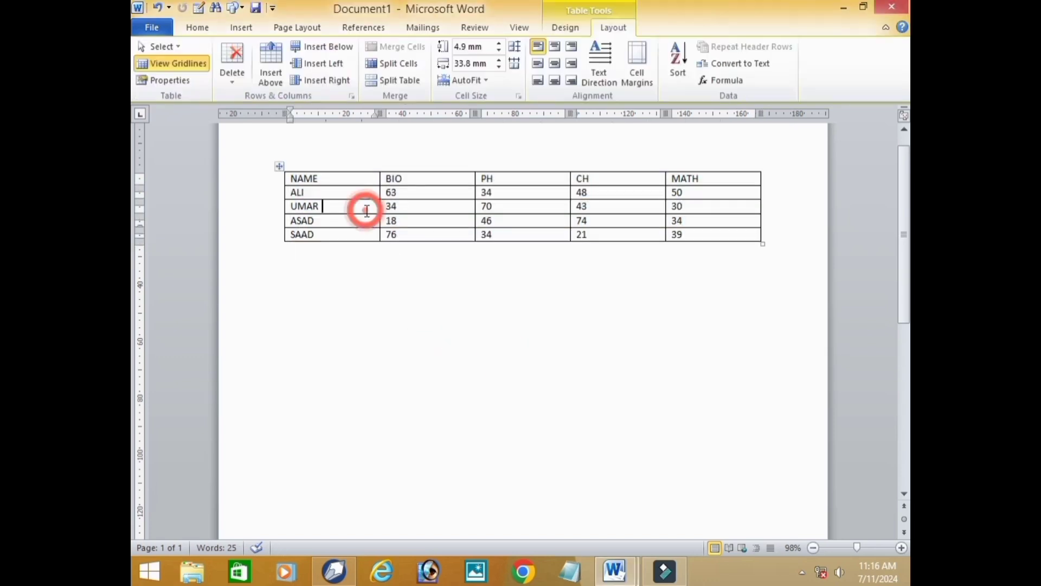
click(408, 180)
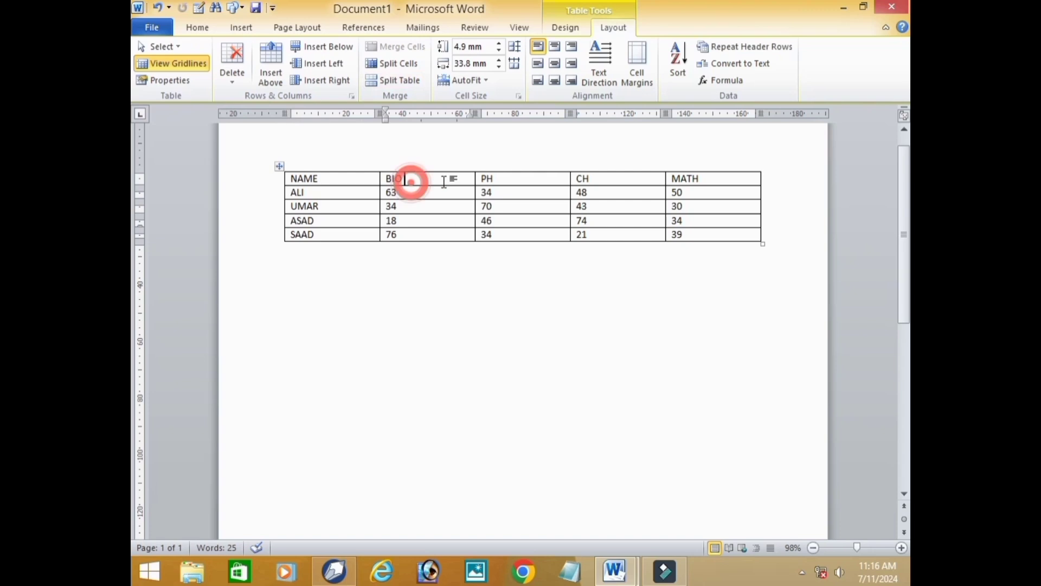
click(512, 177)
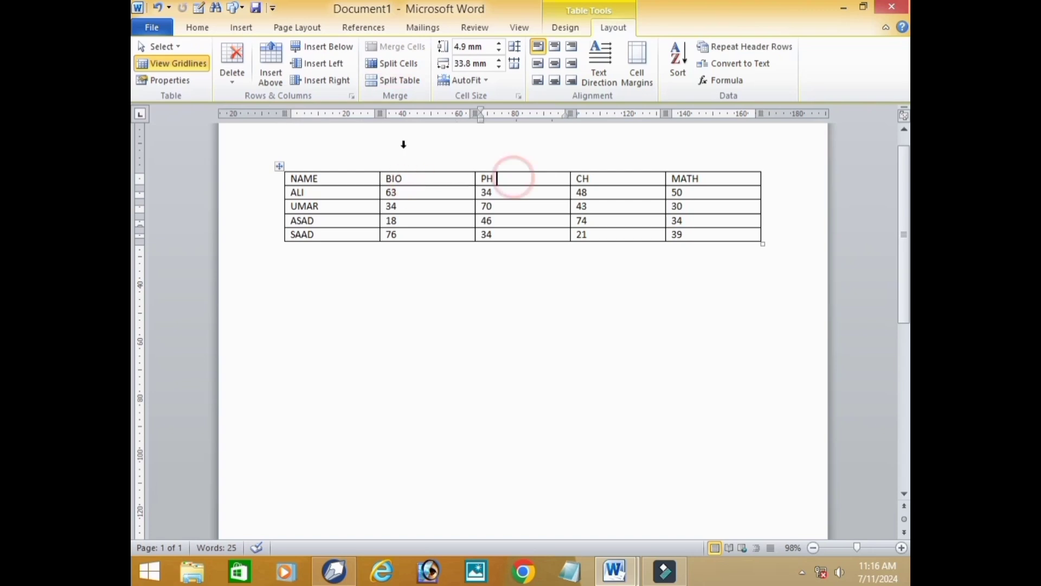
click(271, 68)
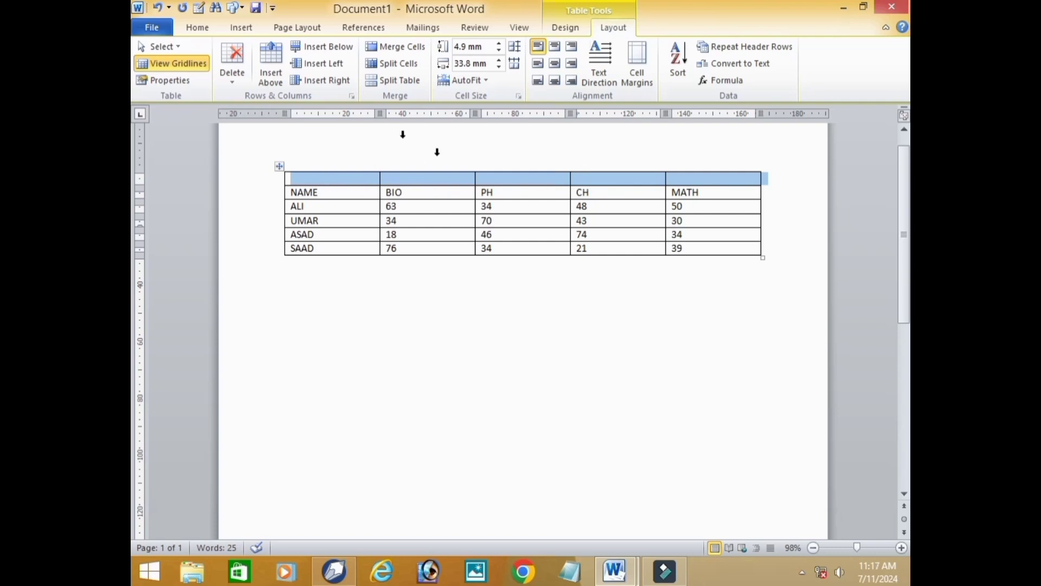
click(515, 338)
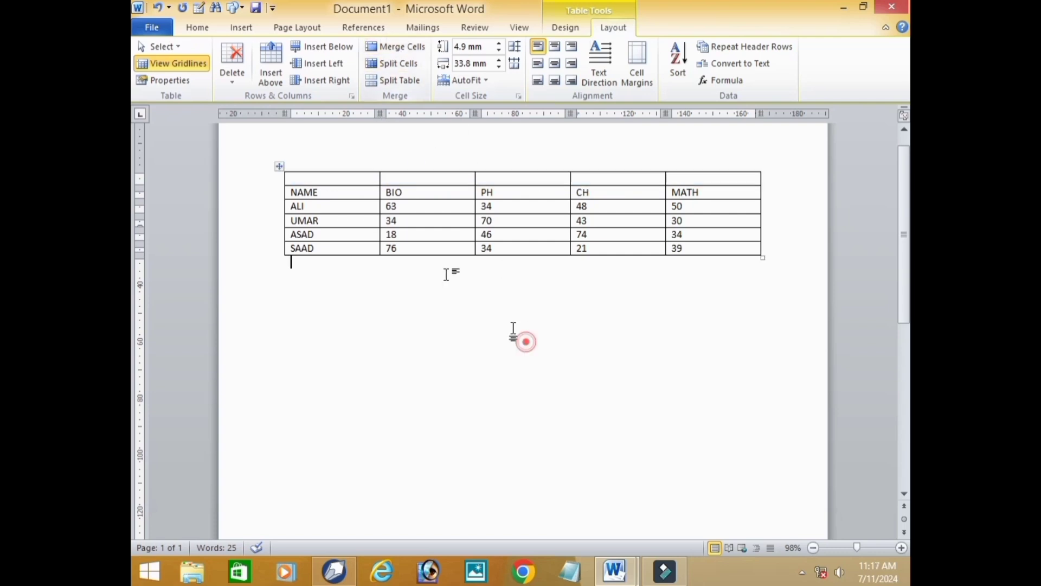
- Merge all five cells of the empty row above the headings into one cell
click(328, 182)
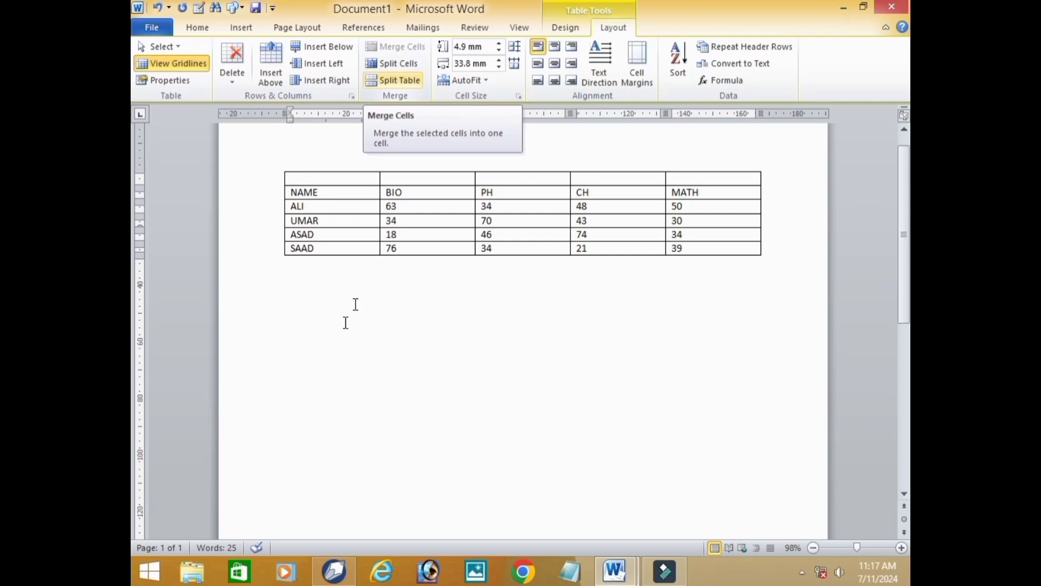
click(313, 173)
drag(313, 173, 711, 139)
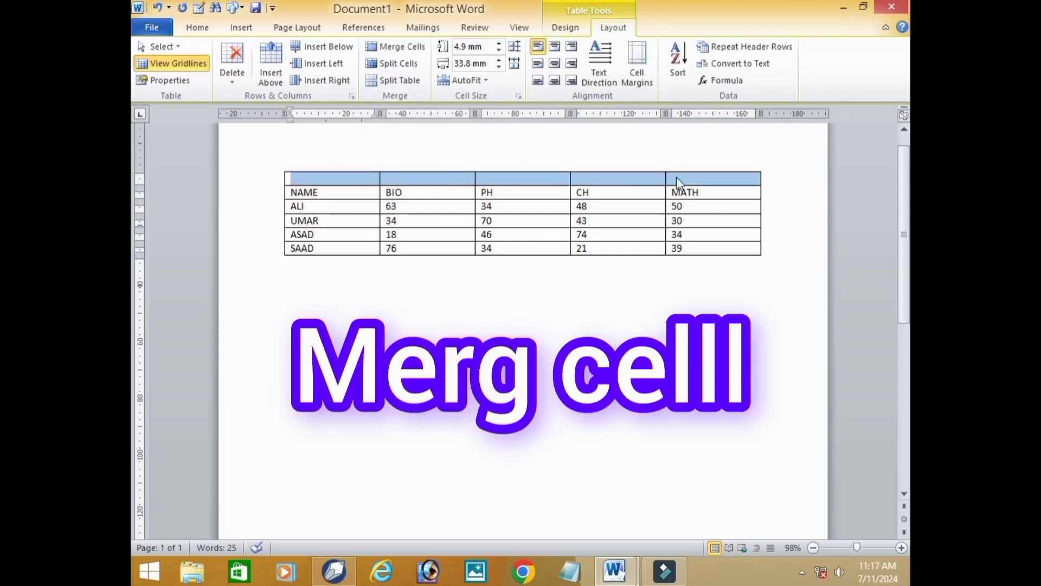
click(420, 53)
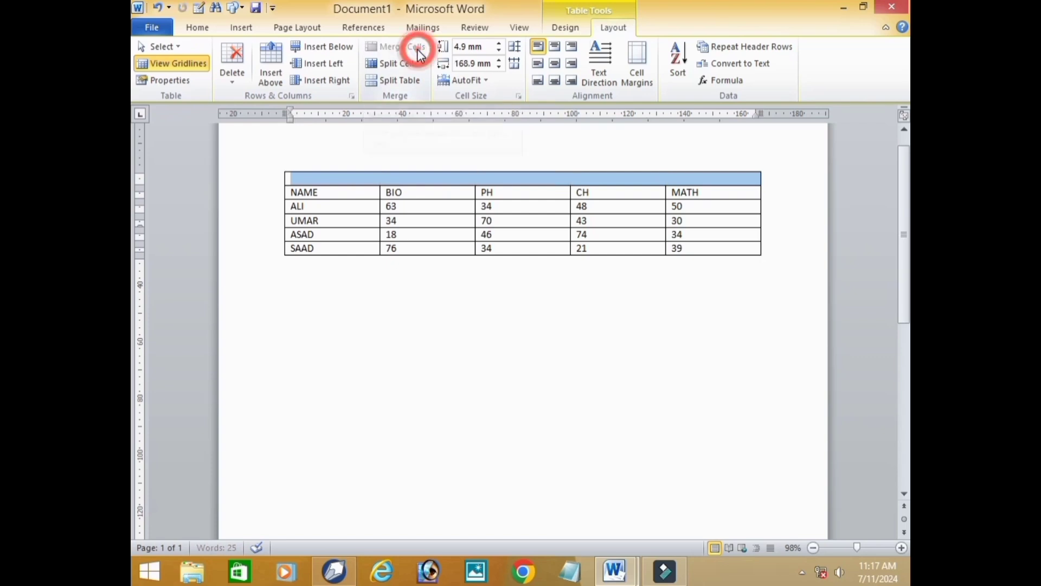
click(526, 346)
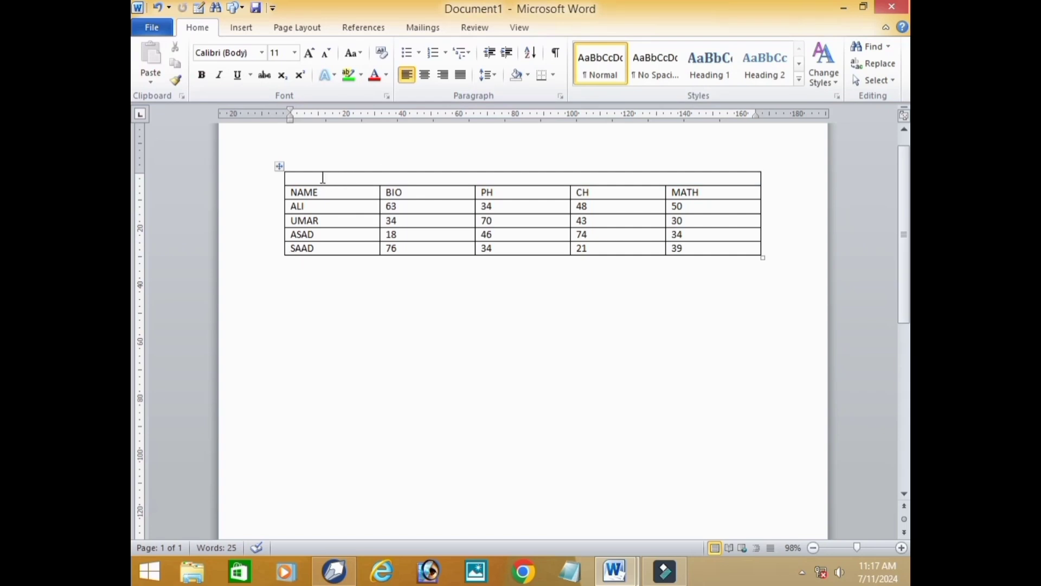
- Enter the title STUDENT DATA in the merged first row and centre it
click(409, 180)
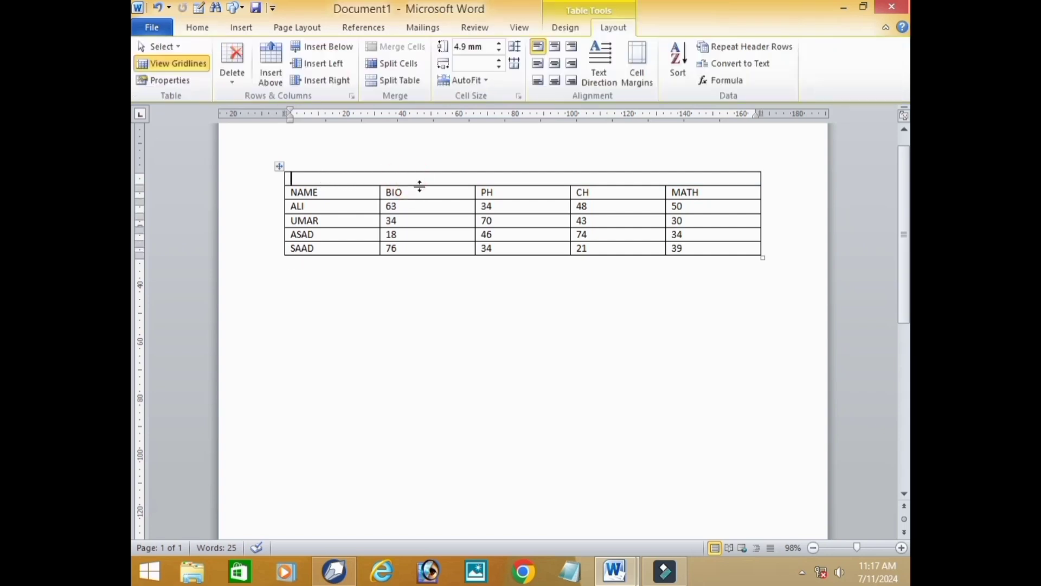
text(STUDENT DATA)
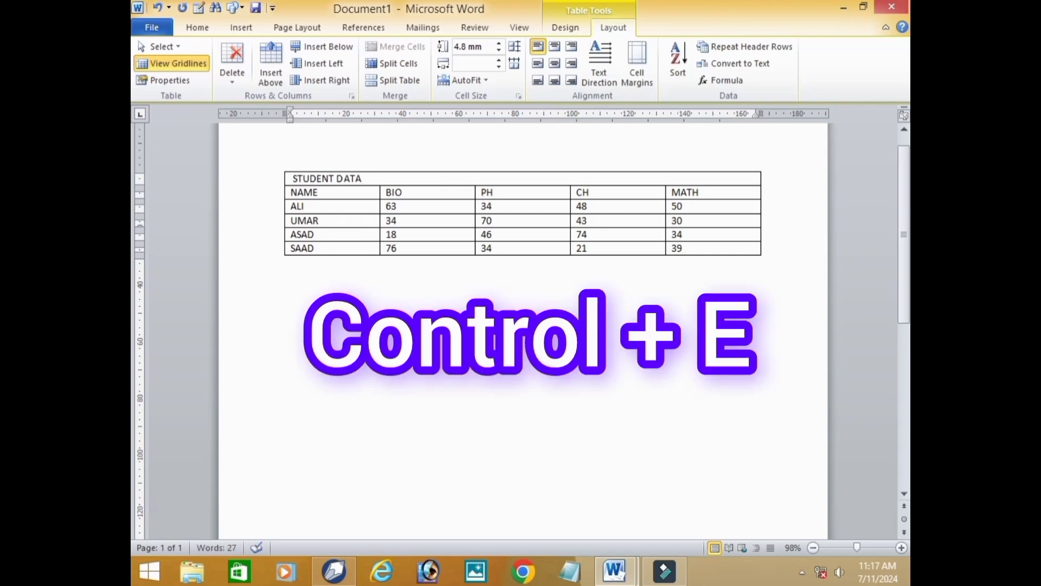
key(shift+Left)
key(shift+Left)
key(shift+Left)
key(shift+Left)
key(shift+Left)
key(shift+Left)
key(shift+Left)
key(shift+Left)
key(shift+Left)
key(shift+Left)
key(shift+Left)
key(shift+Left)
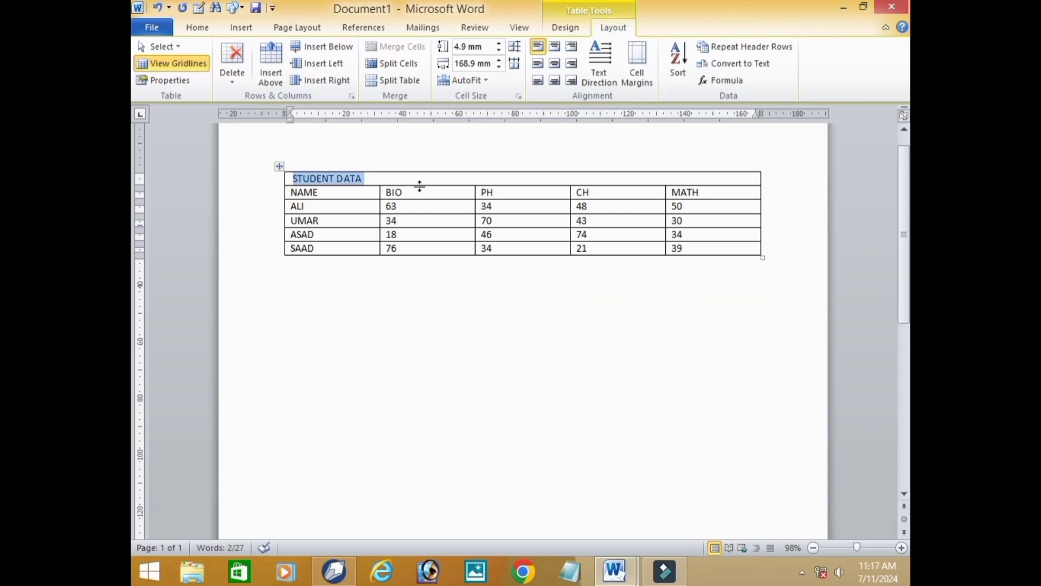
key(ctrl+e)
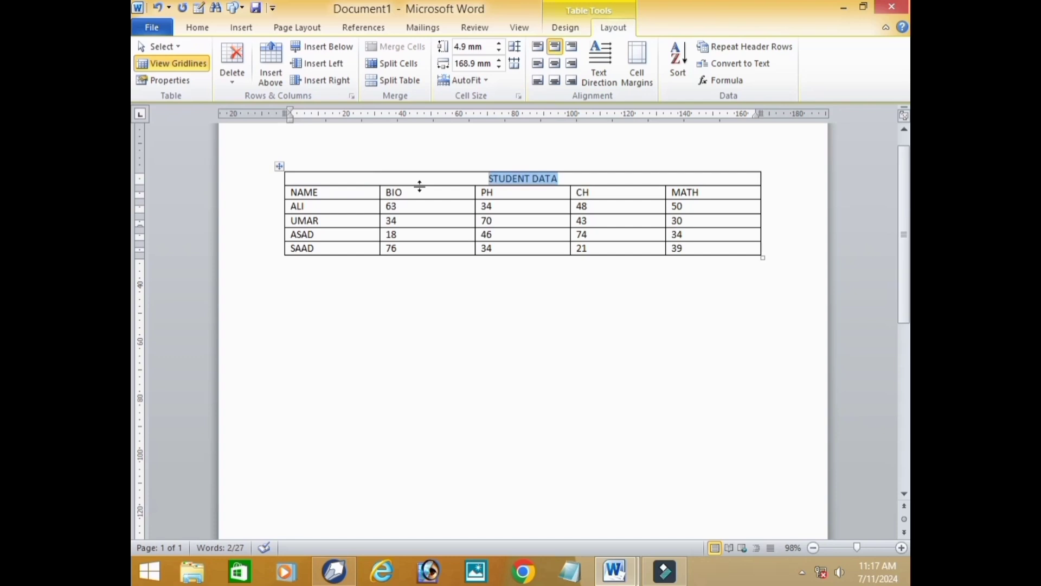
- Enlarge the font of the STUDENT DATA title by several sizes and clear the selection
key(ctrl+shift+period)
key(ctrl+shift+period)
key(ctrl+shift+period)
key(ctrl+shift+period)
key(ctrl+shift+period)
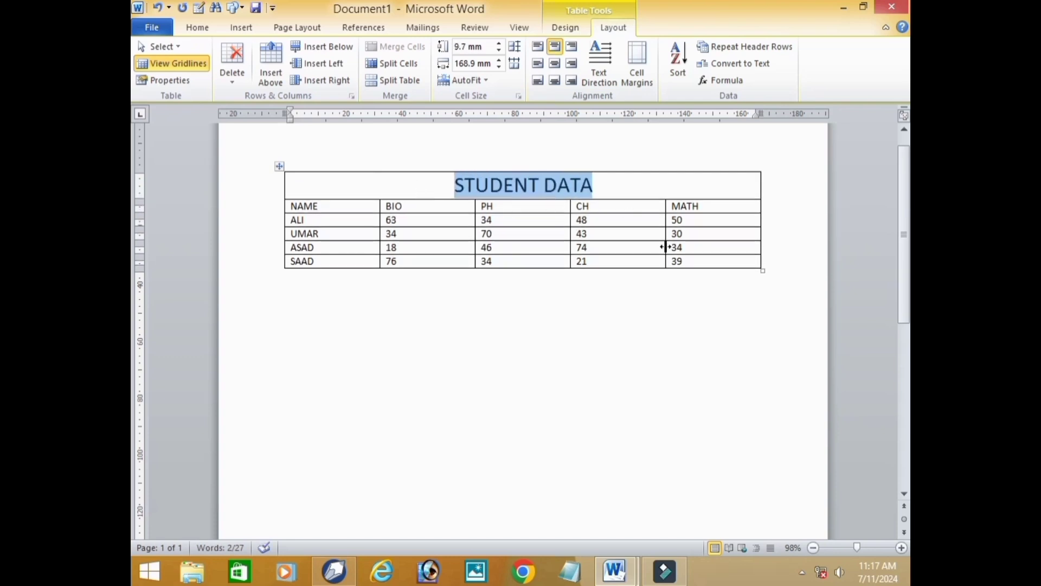
click(624, 191)
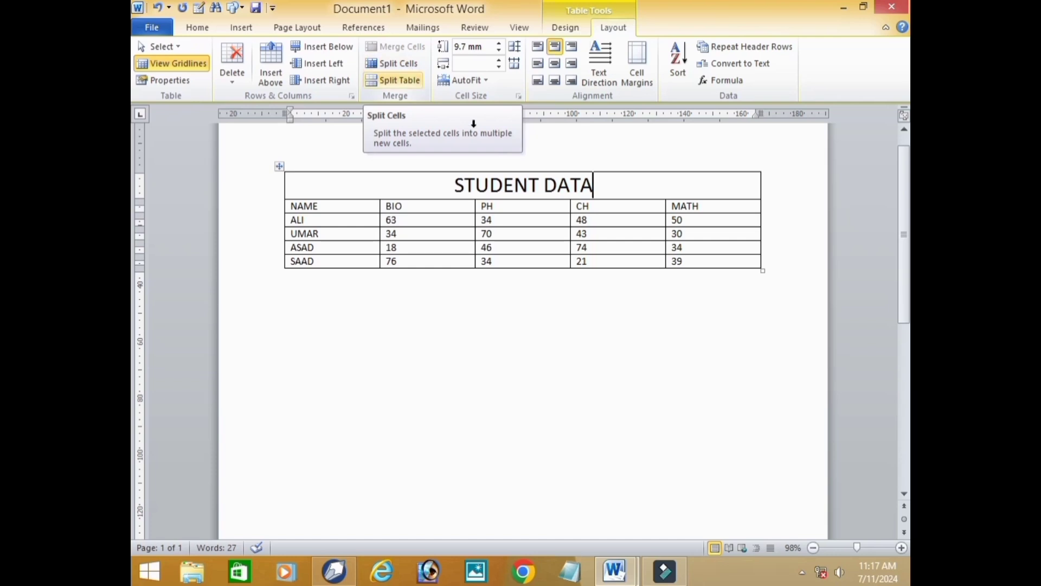
- Split the MATH cell containing 50 into 3 columns and 2 rows
click(697, 224)
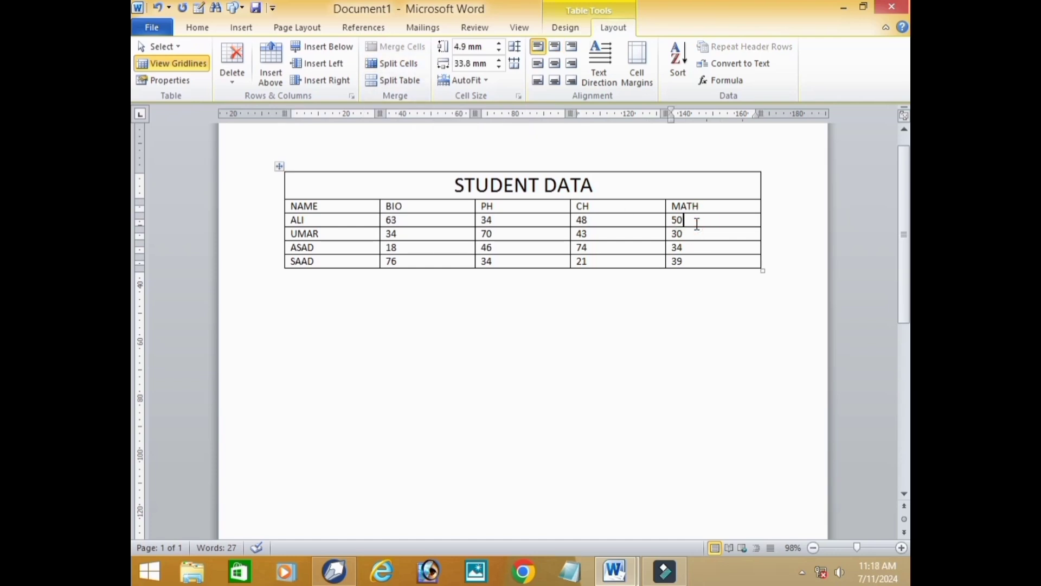
click(410, 66)
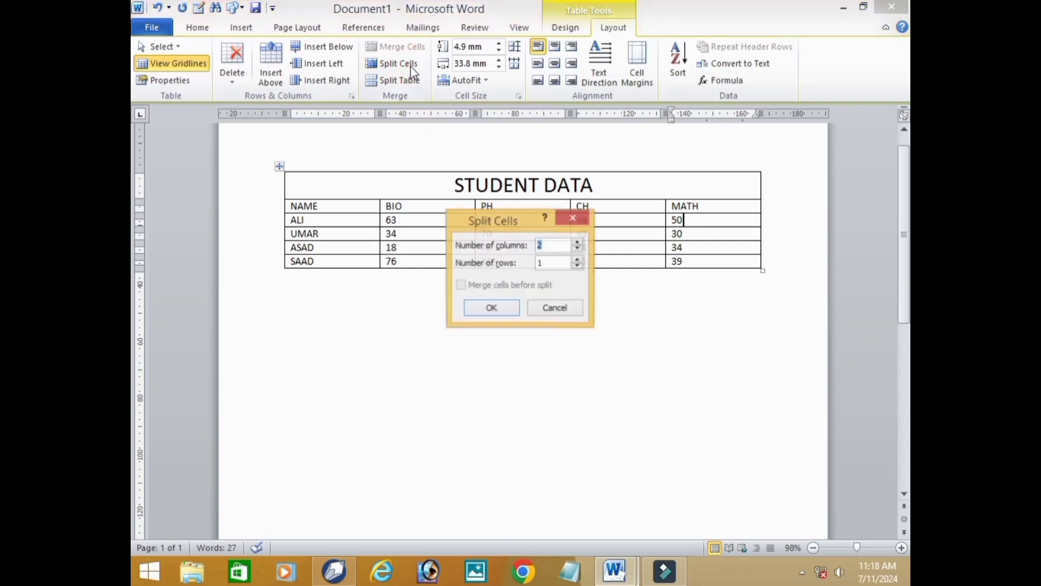
click(578, 243)
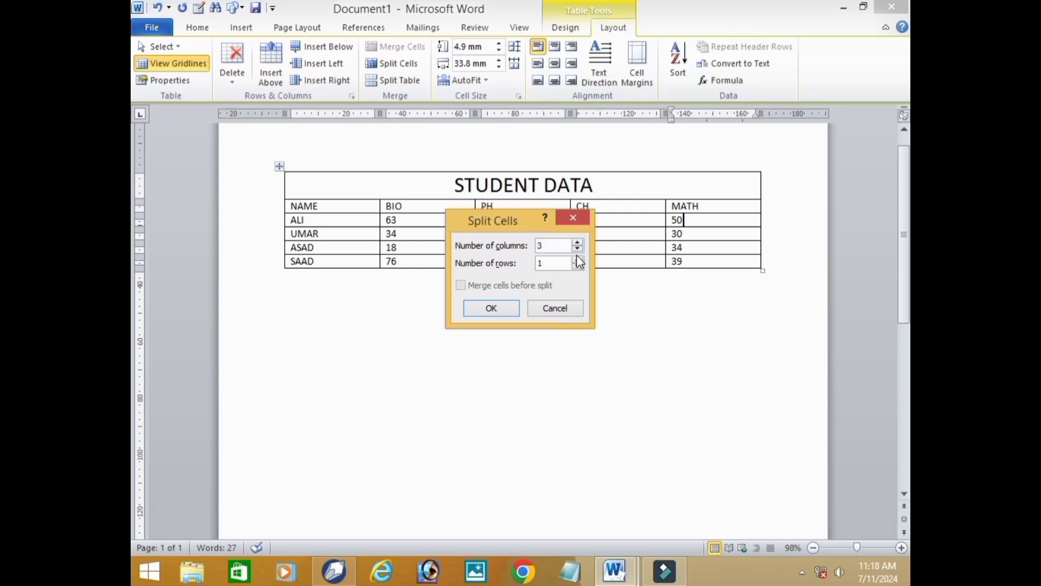
click(578, 258)
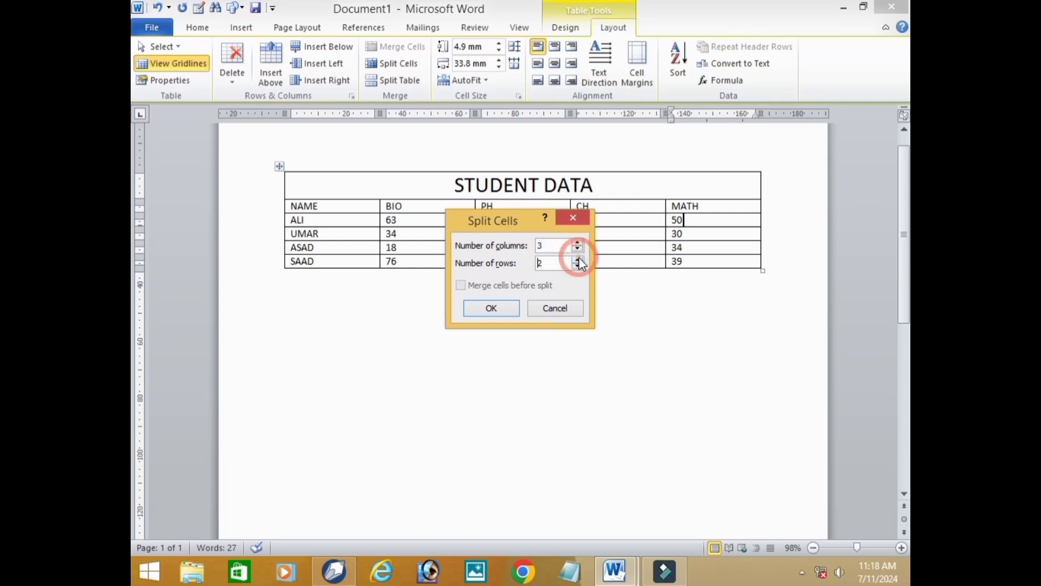
click(505, 308)
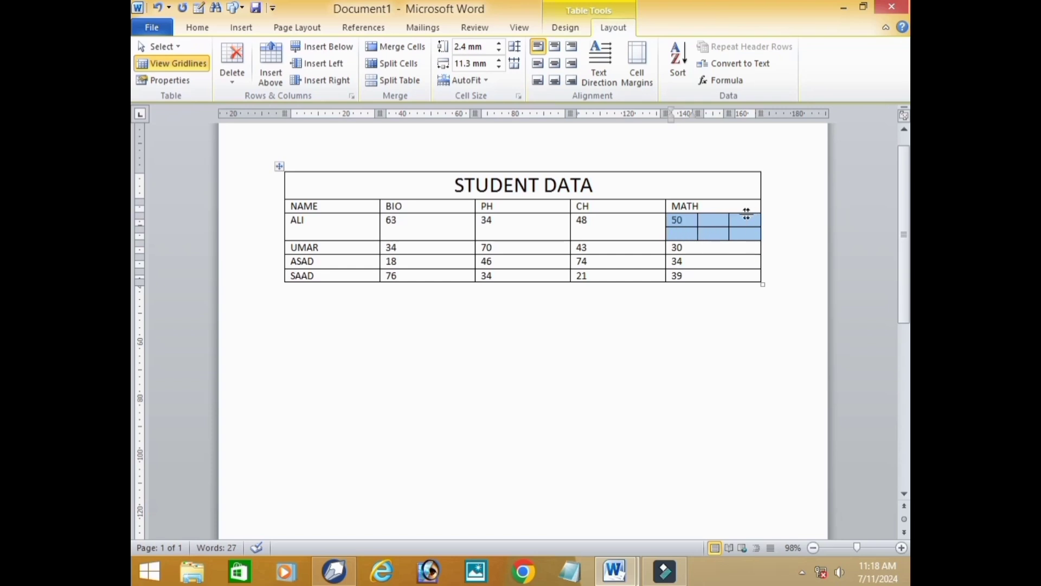
click(723, 320)
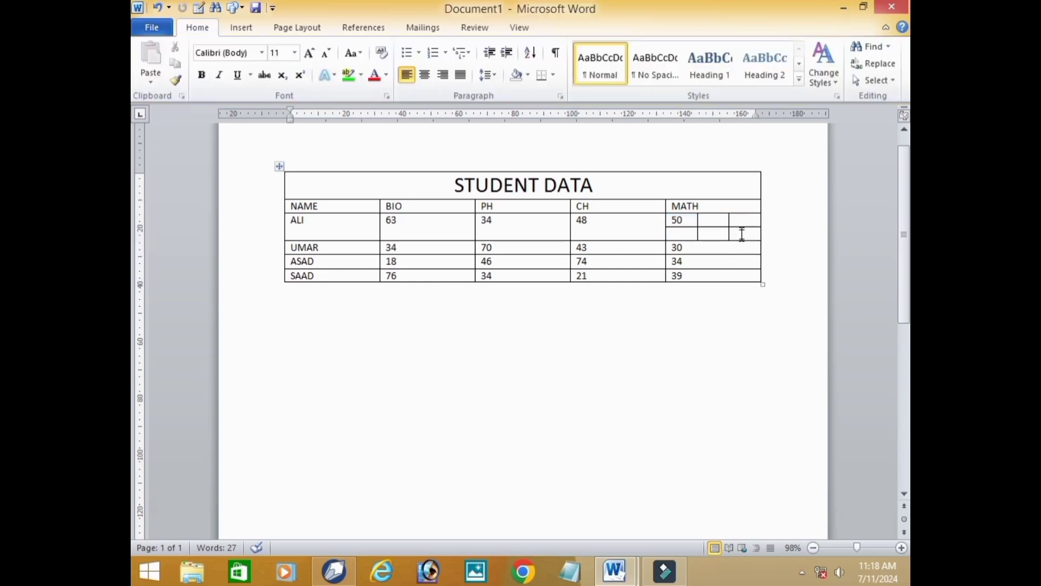
- Merge the upper three split cells below the MATH heading and replace the 50 in them with PAPER
drag(739, 221, 691, 219)
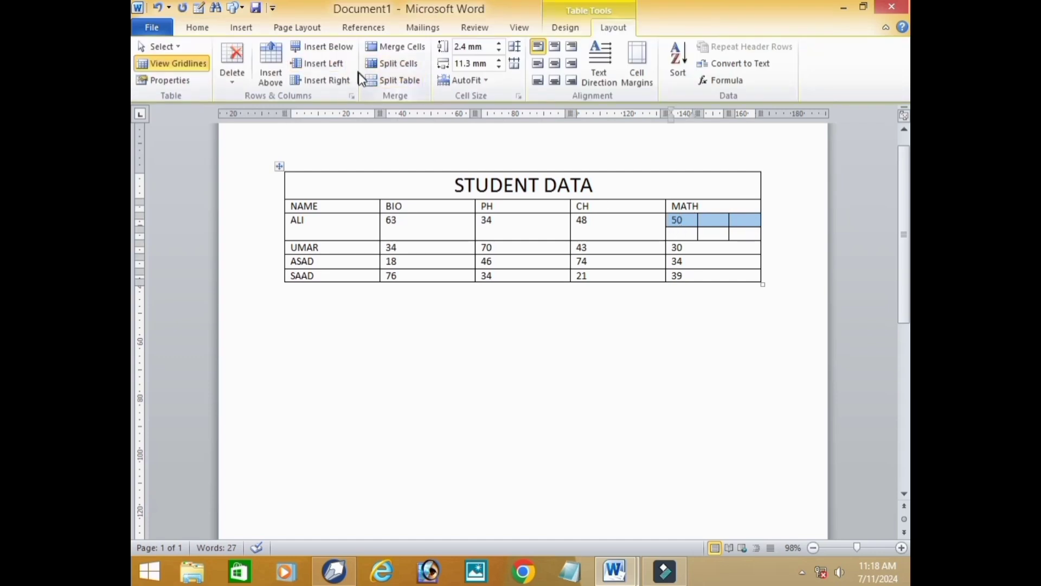
click(396, 46)
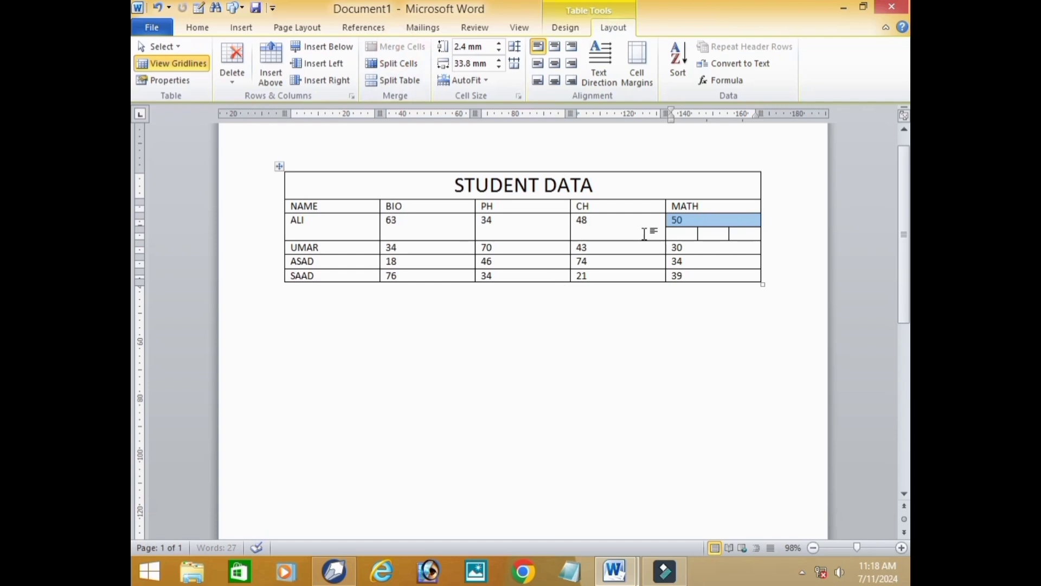
click(693, 219)
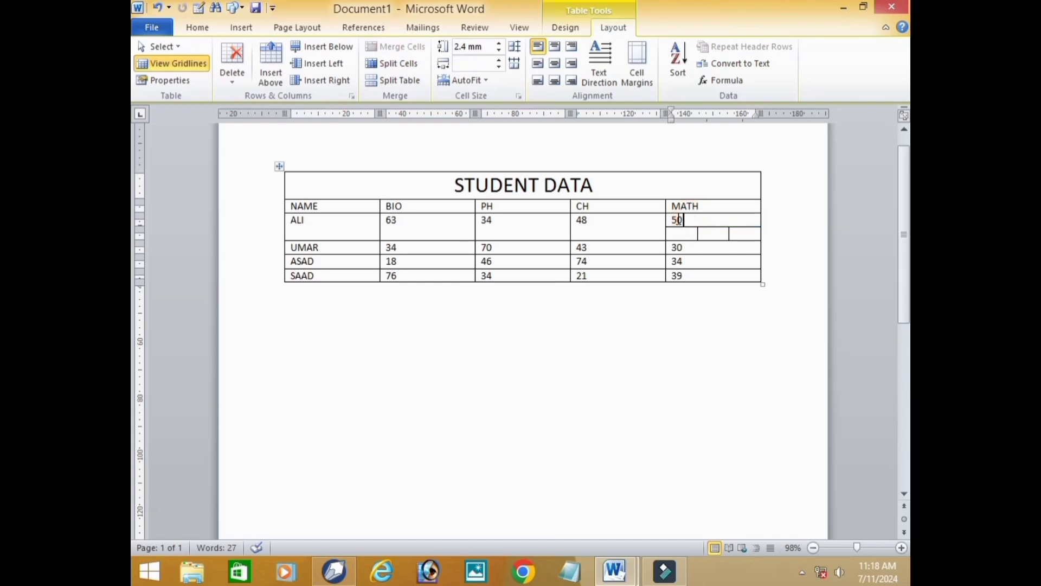
key(BackSpace)
key(BackSpace)
text(PAPER)
- Enter TH and PR in the first two small cells beneath PAPER
click(685, 233)
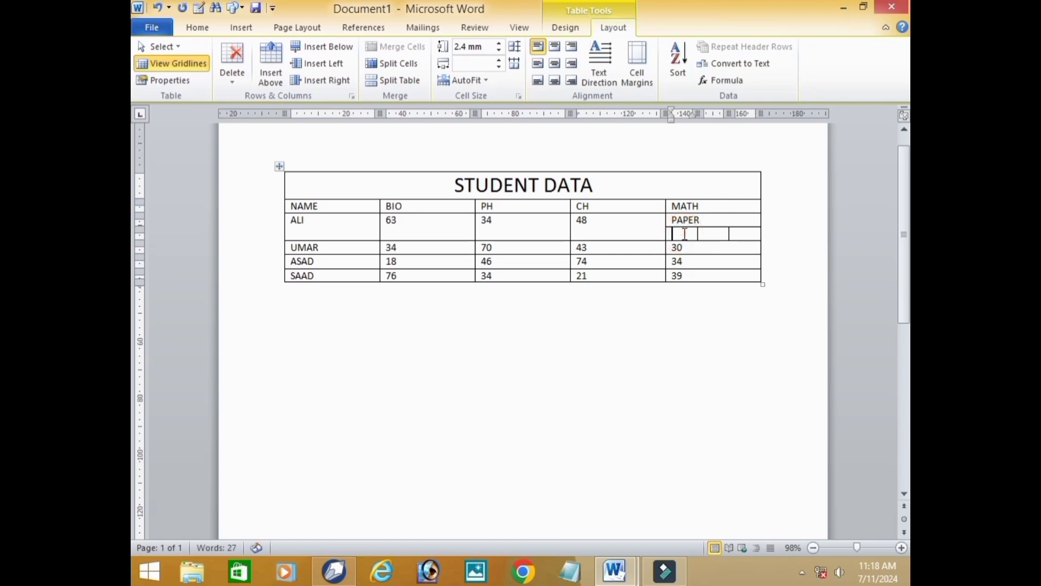
text(TH)
text(PR)
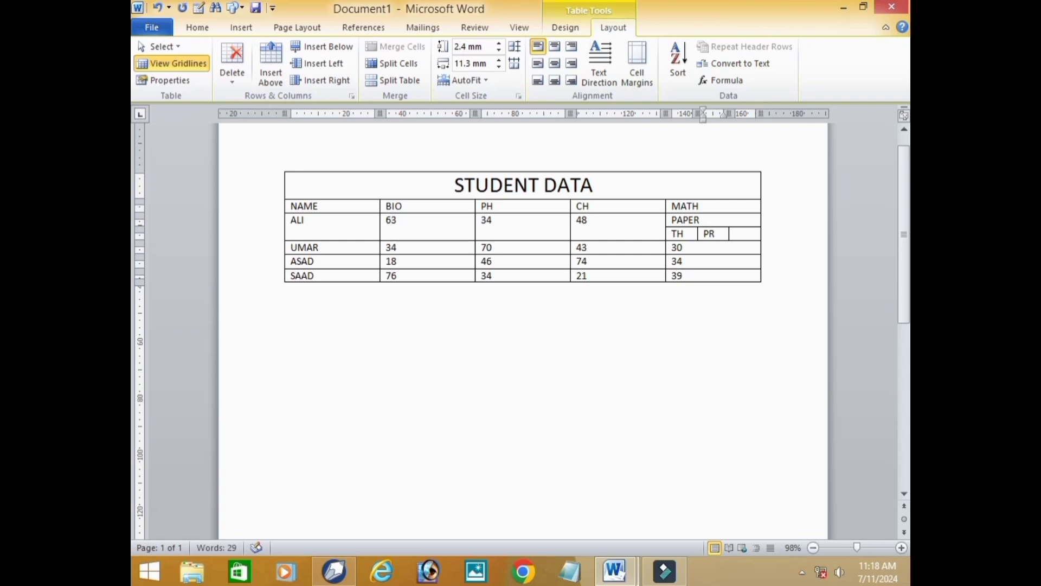
- Split the MATH cell containing 34 into 4 columns and 2 rows
click(715, 262)
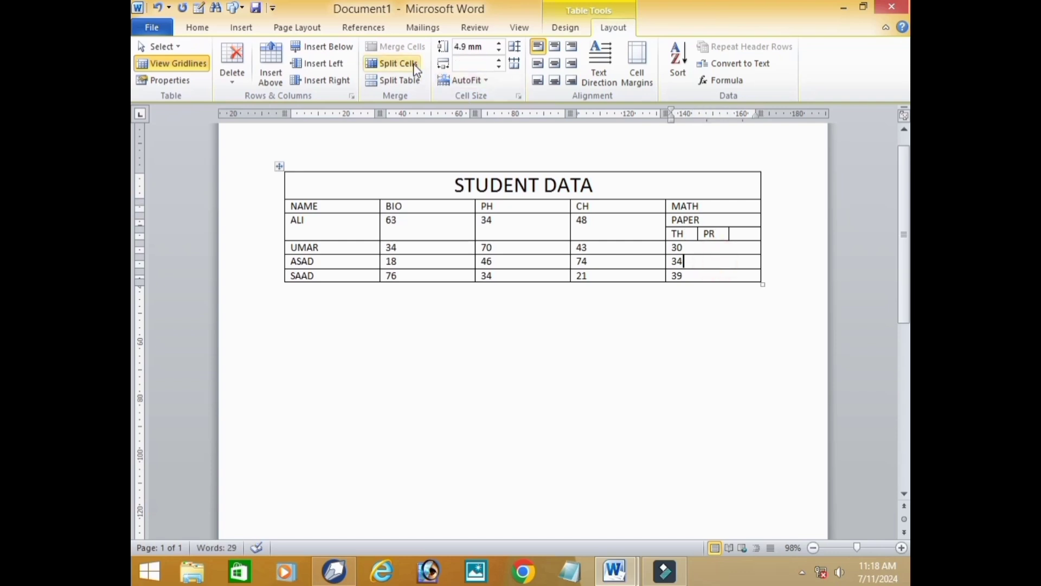
click(399, 63)
click(577, 242)
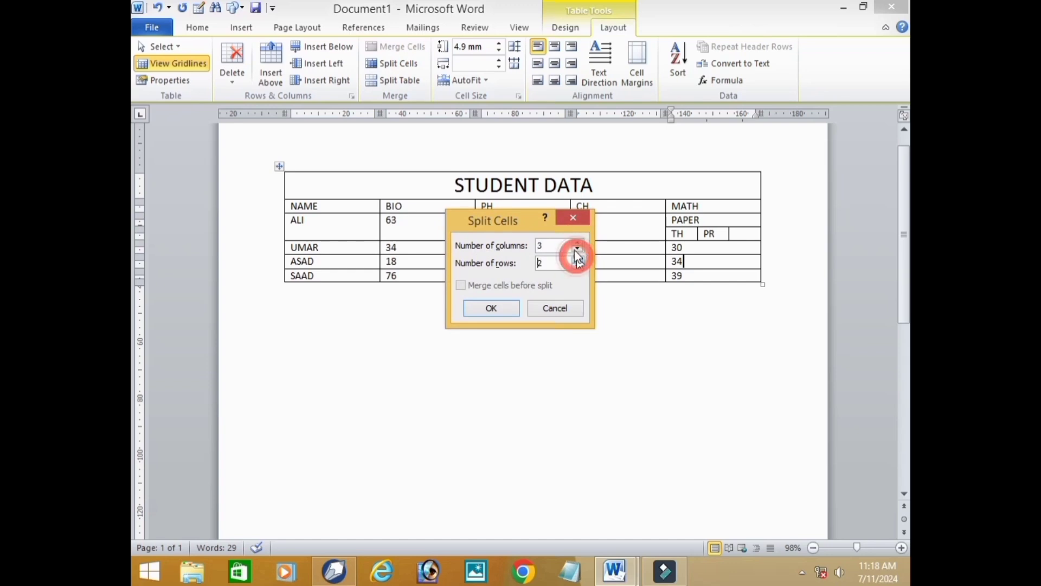
click(579, 243)
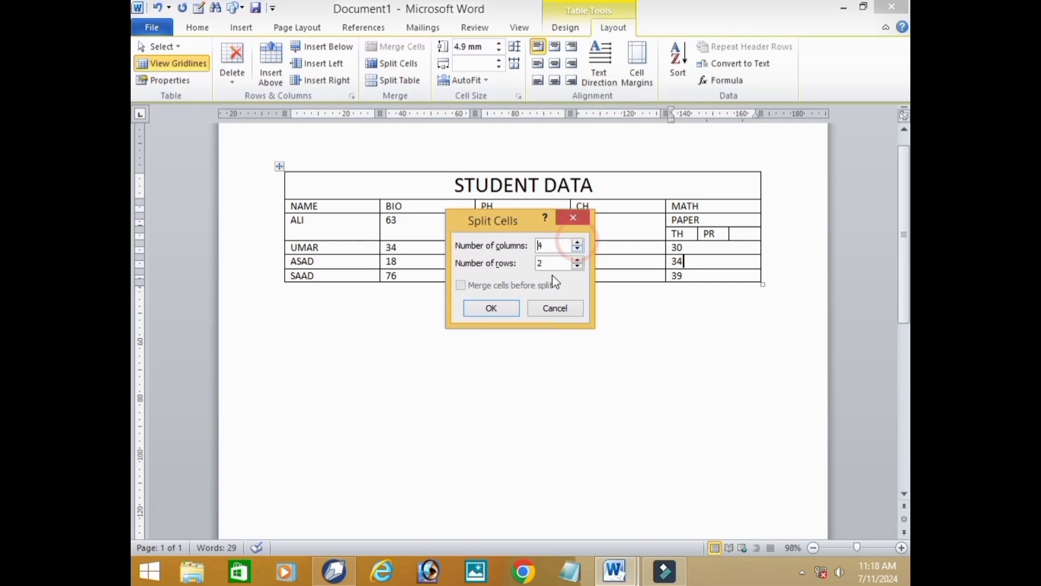
click(491, 308)
click(725, 390)
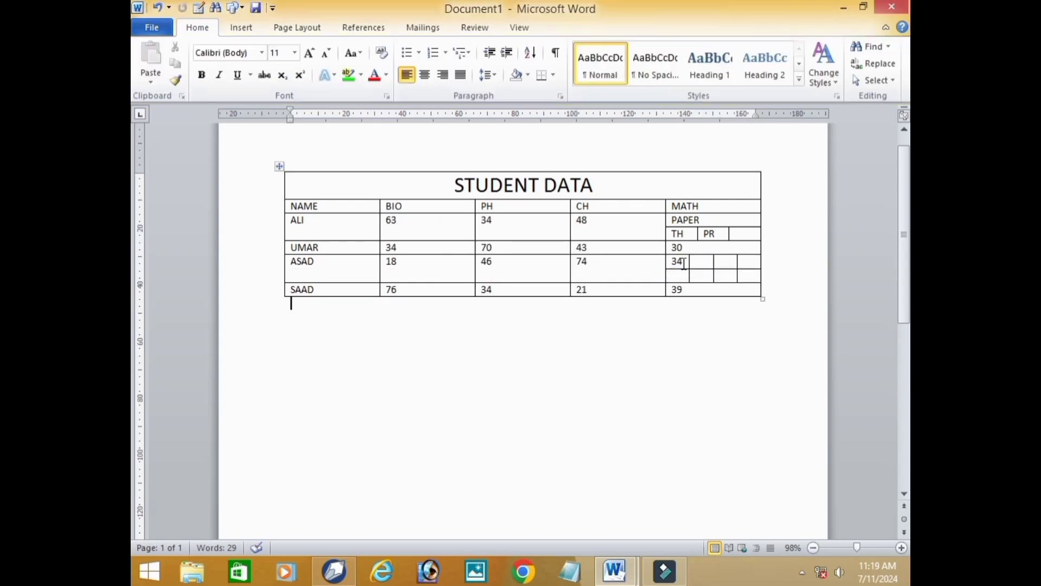
- Merge the first three upper cells of the split MATH cell containing 34
drag(684, 264, 721, 262)
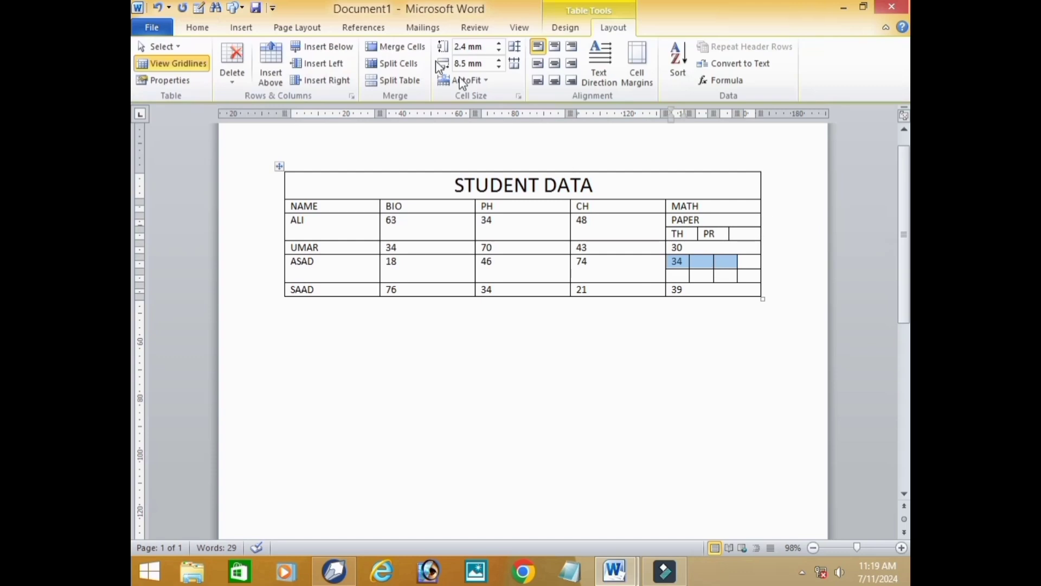
click(401, 46)
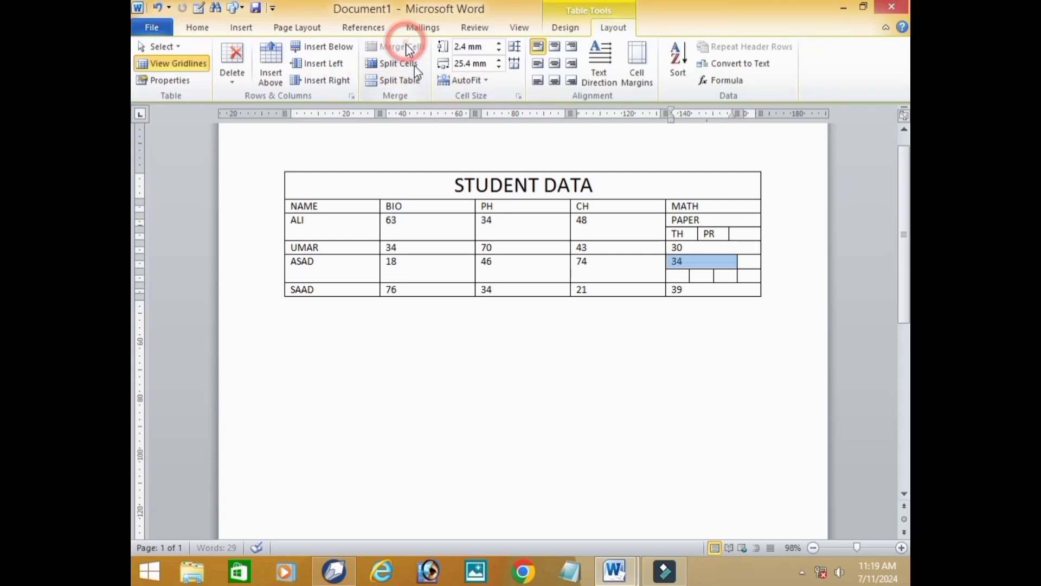
click(691, 434)
drag(686, 268, 657, 280)
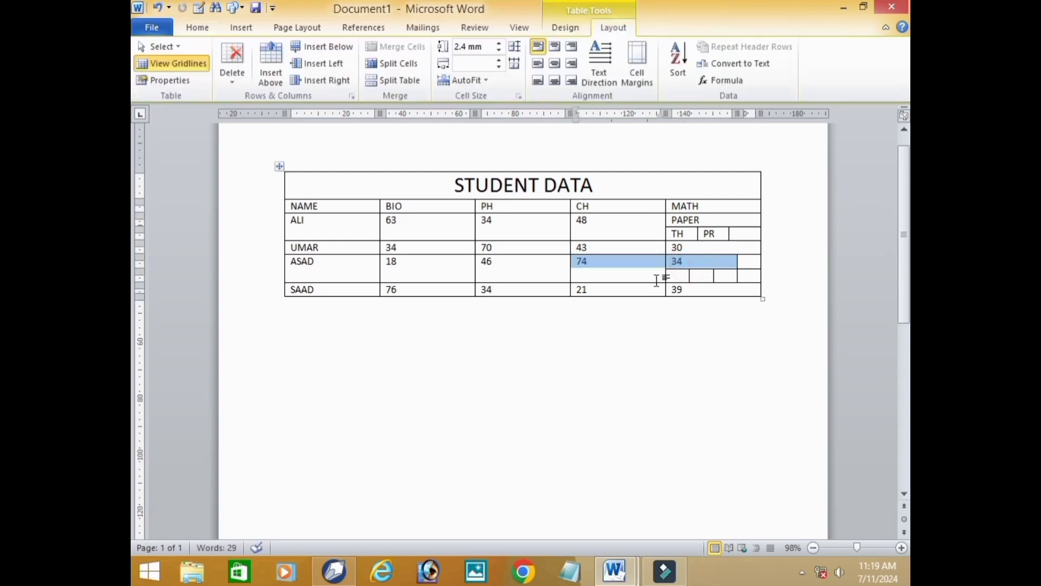
key(BackSpace)
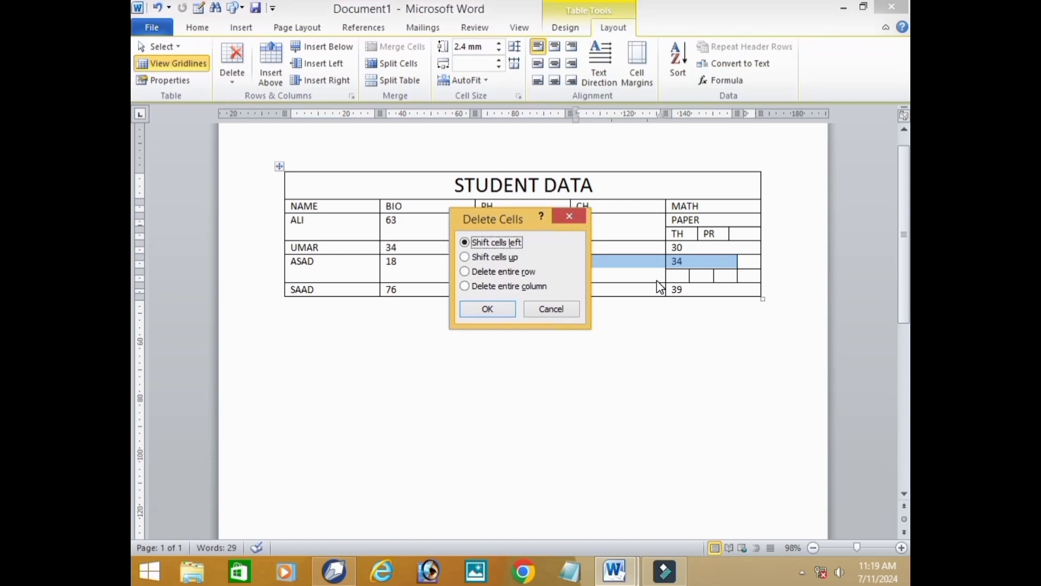
click(569, 215)
click(692, 340)
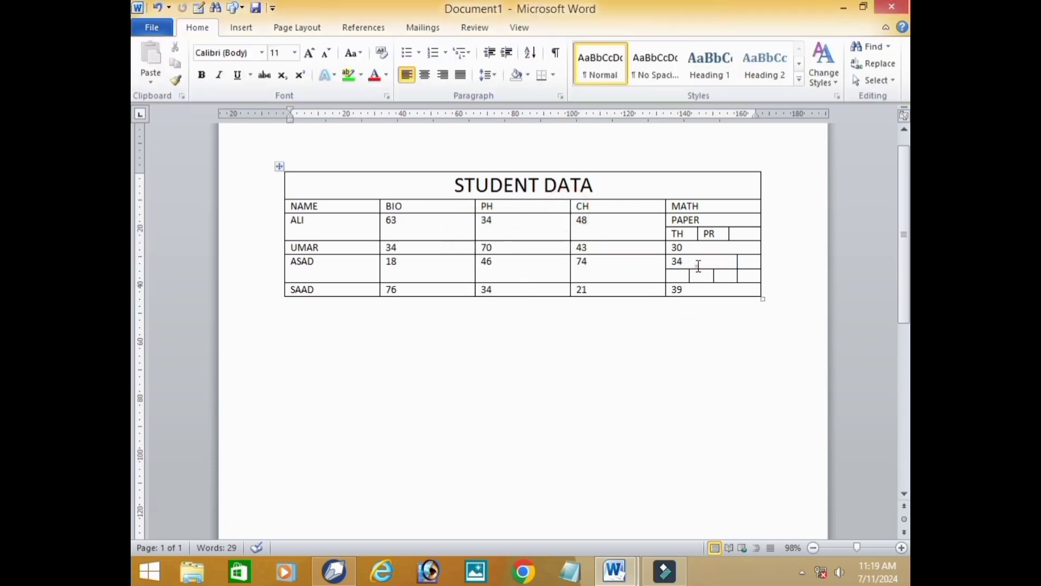
- Replace the 34 in the merged MATH cell with GENDER
click(696, 264)
key(BackSpace)
key(BackSpace)
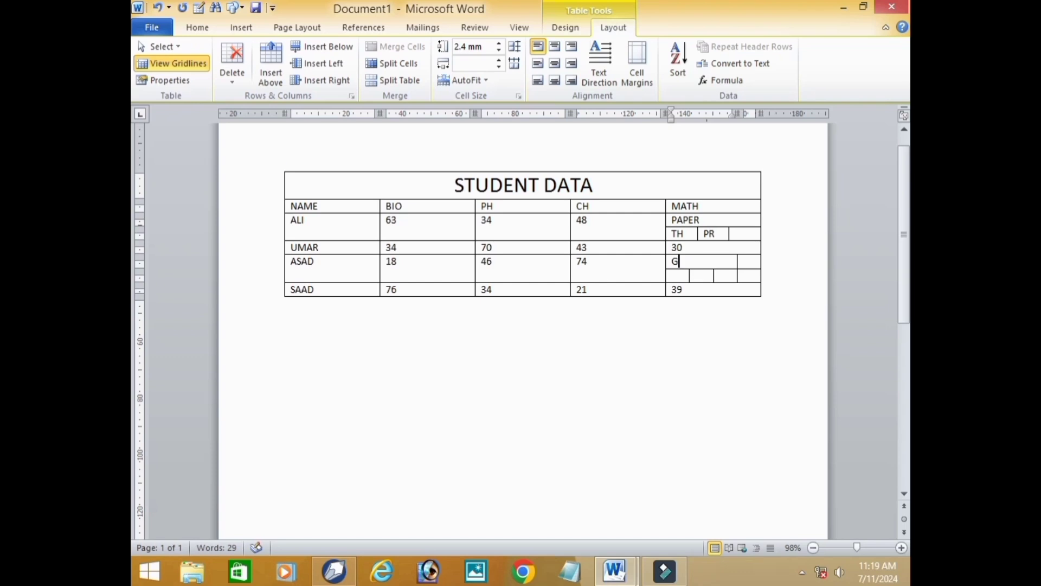
text(GENDER)
- Enter MALE, FEMALE and OTHER in the first three small cells beneath GENDER
click(668, 290)
click(691, 307)
click(681, 278)
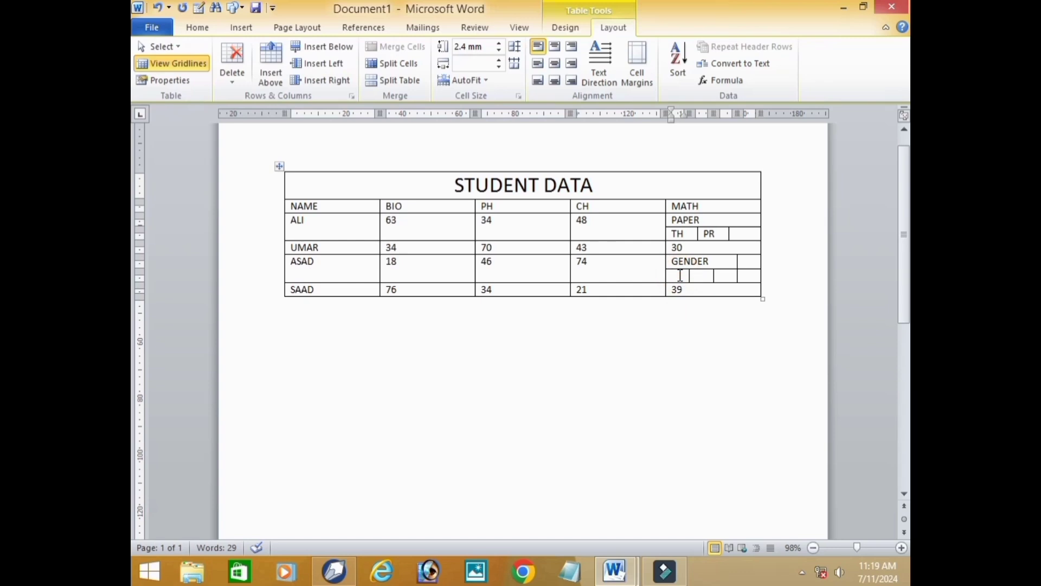
text(MALE)
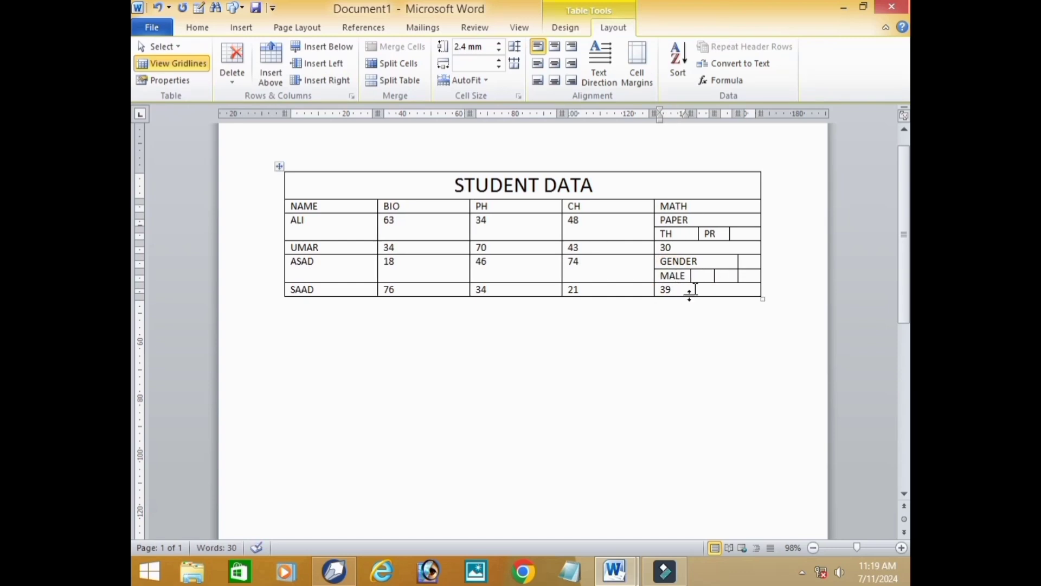
click(703, 276)
text(FEMALE)
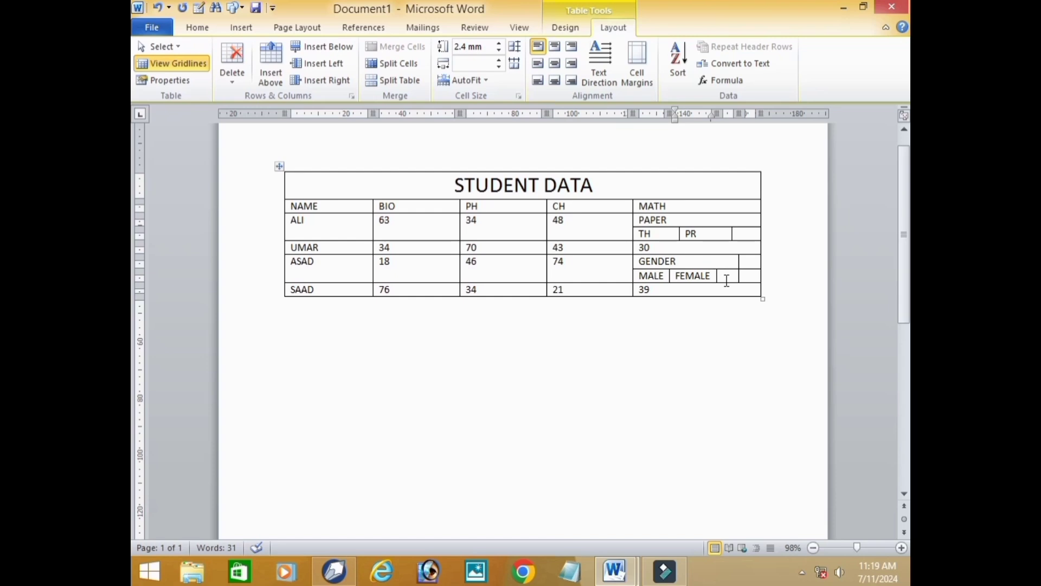
click(725, 277)
text(OTHER)
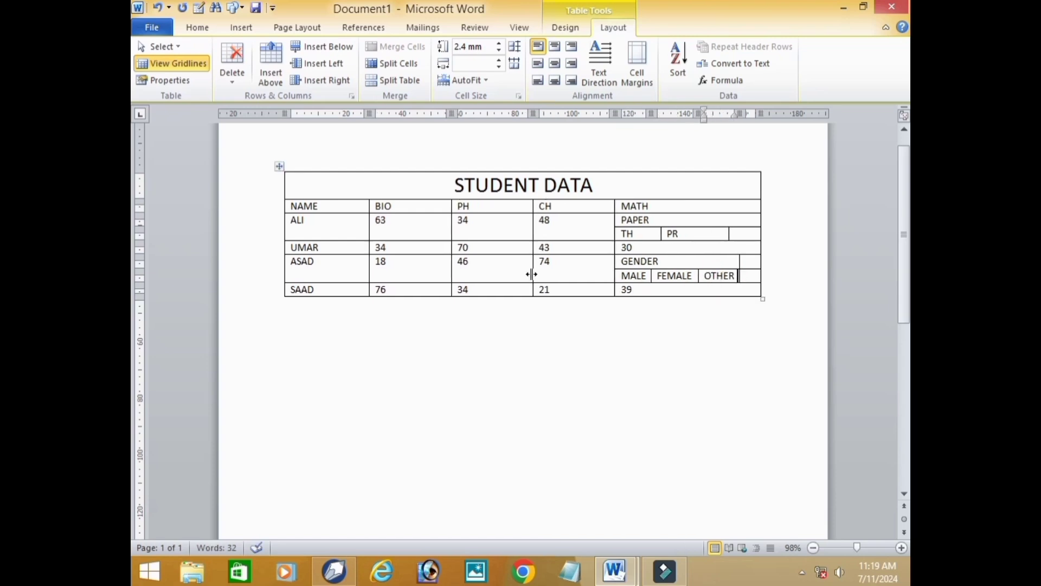
- Undo the text entries, merges and splits in the MATH column back to one undivided cell per student
key(ctrl+z)
key(ctrl+z)
key(ctrl+z)
key(ctrl+z)
key(ctrl+z)
key(ctrl+z)
key(ctrl+z)
key(ctrl+z)
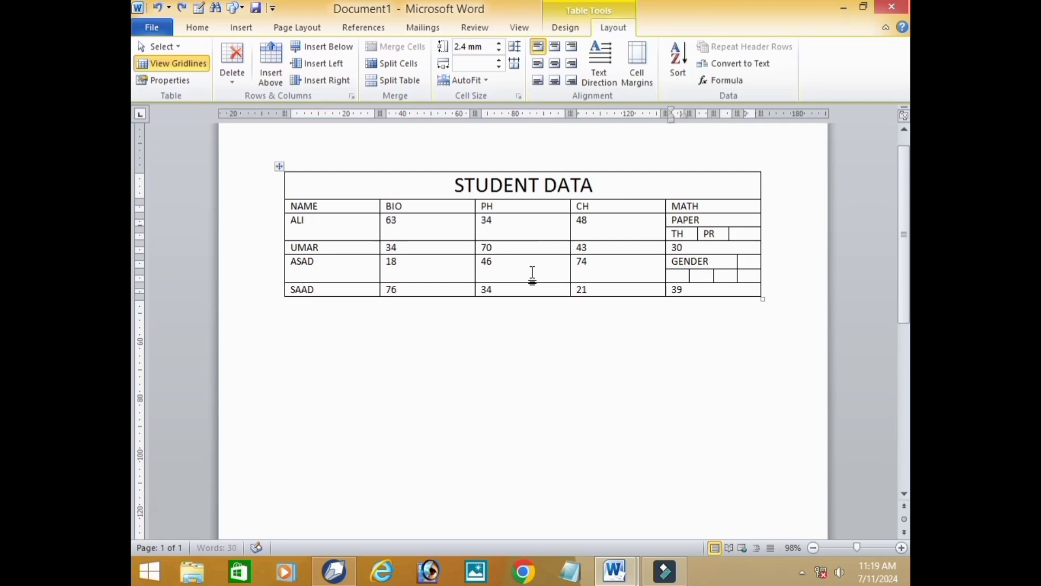
key(ctrl+z)
key(ctrl+z)
key(ctrl+z)
key(ctrl+z)
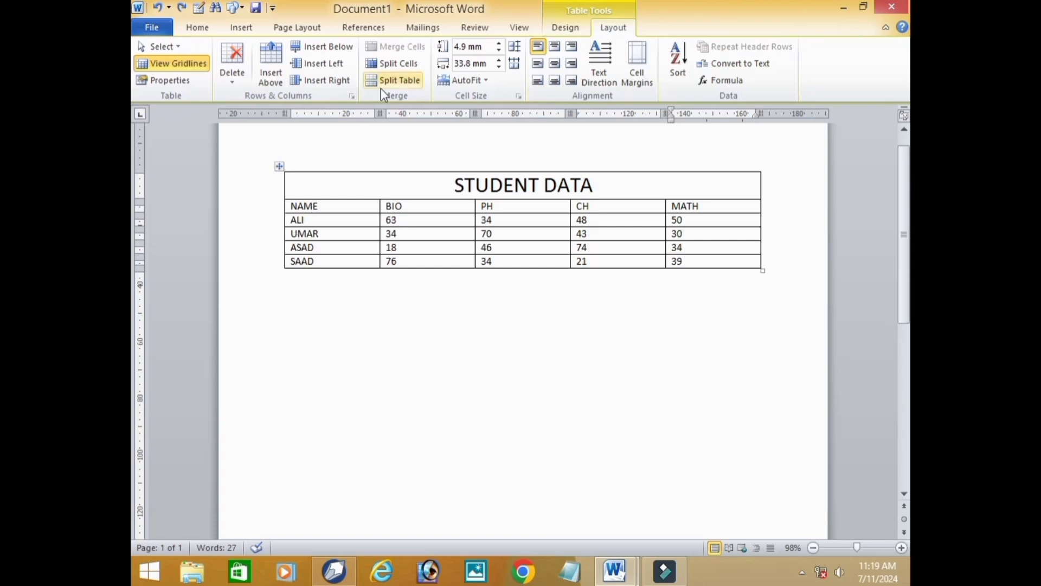
- Split the table above the second student's row and undo the split
click(327, 236)
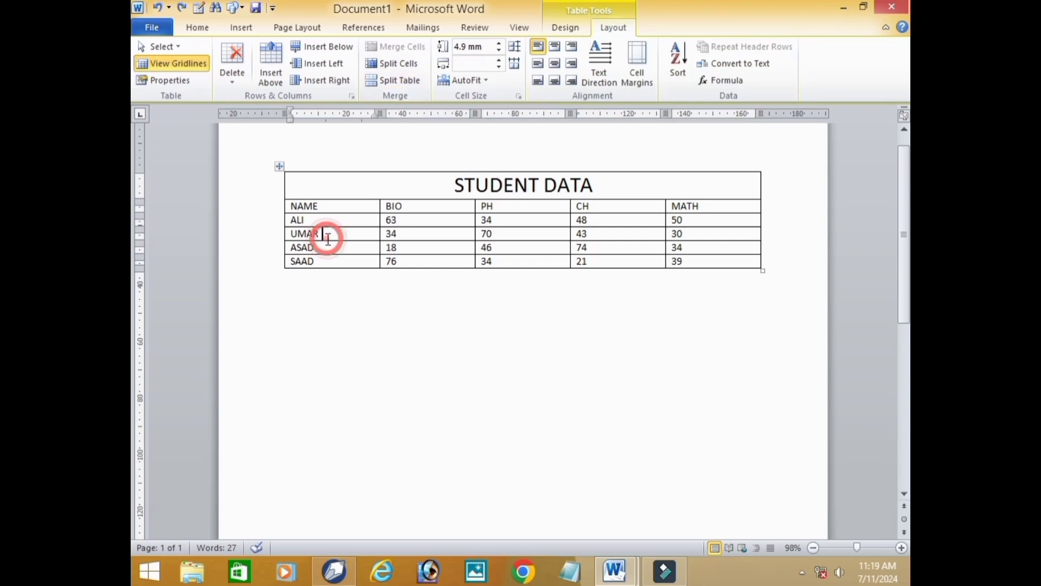
click(399, 81)
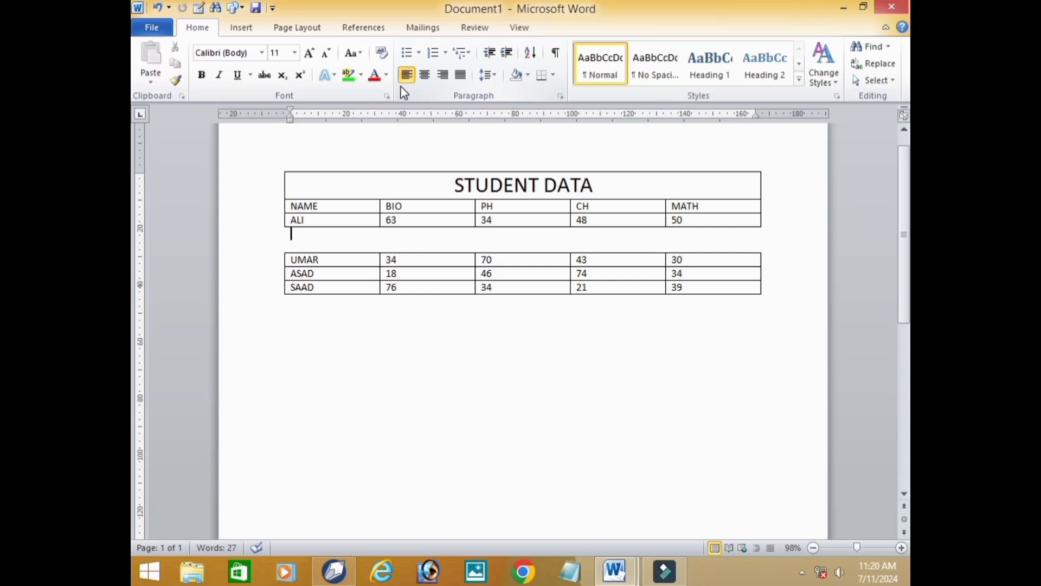
key(ctrl+z)
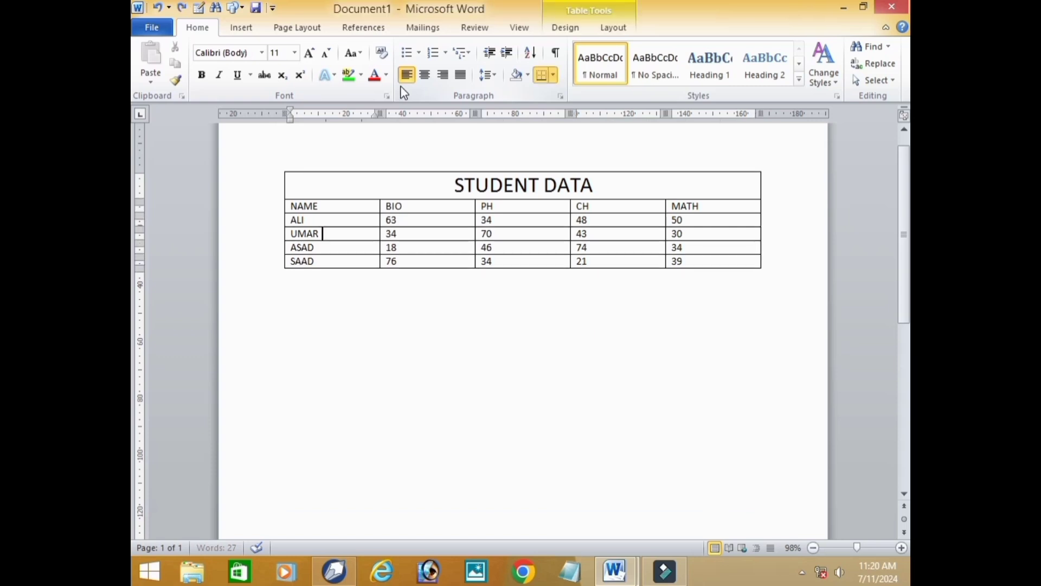
- Set the first student row's height to 4 mm and the MATH column's width to 34 mm
click(612, 28)
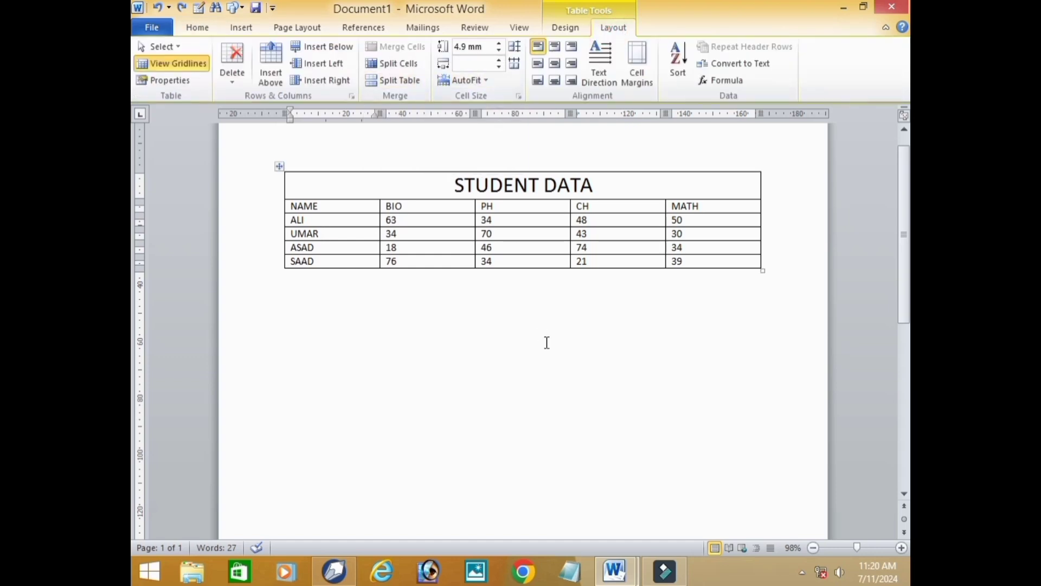
click(608, 224)
drag(502, 45, 500, 52)
click(499, 52)
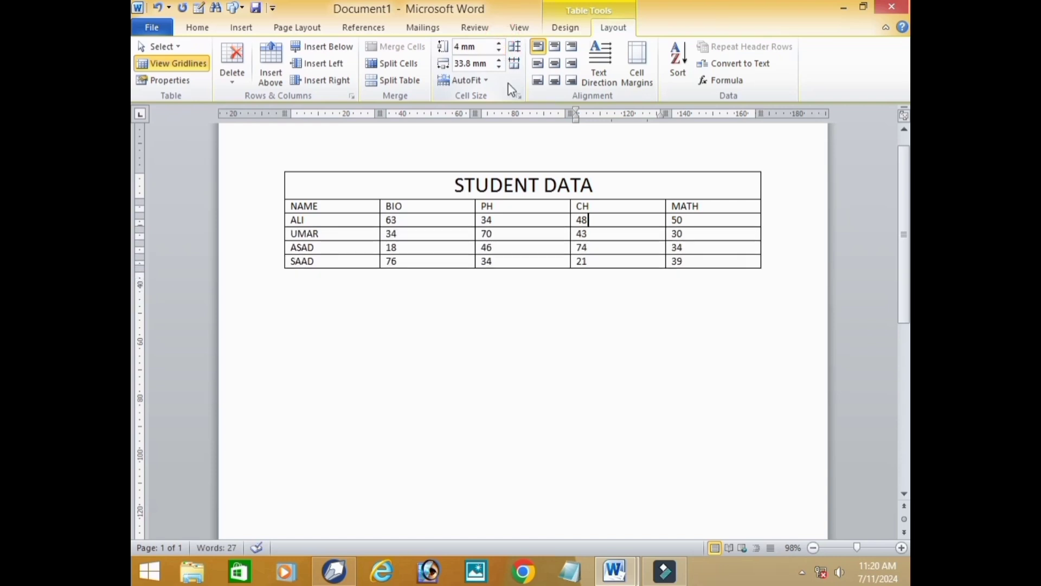
click(726, 224)
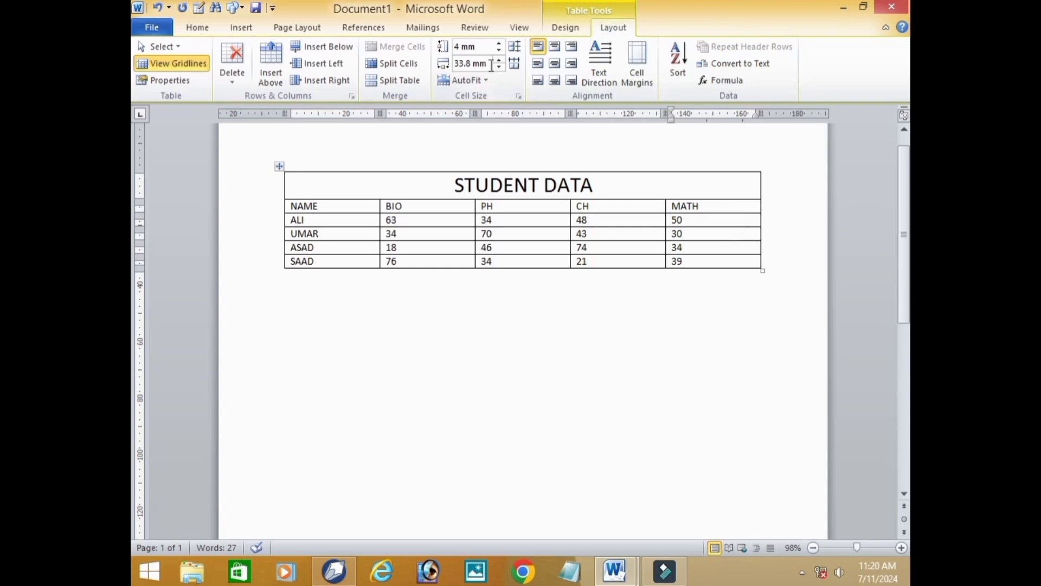
drag(500, 60, 500, 68)
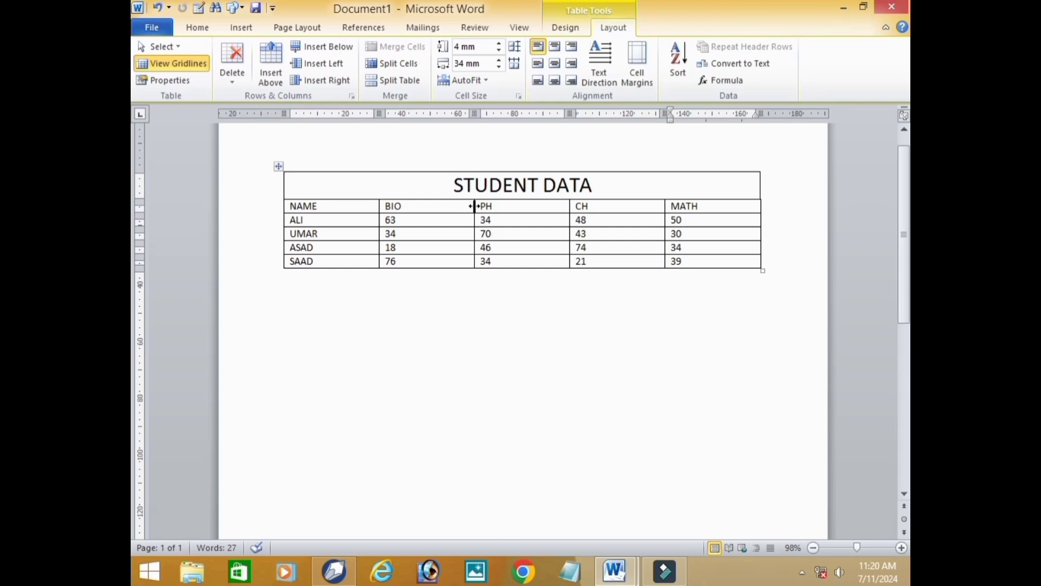
- Narrow the BIO, PH and CH columns by moving their borders, and try a taller subject heading row
drag(475, 207, 428, 210)
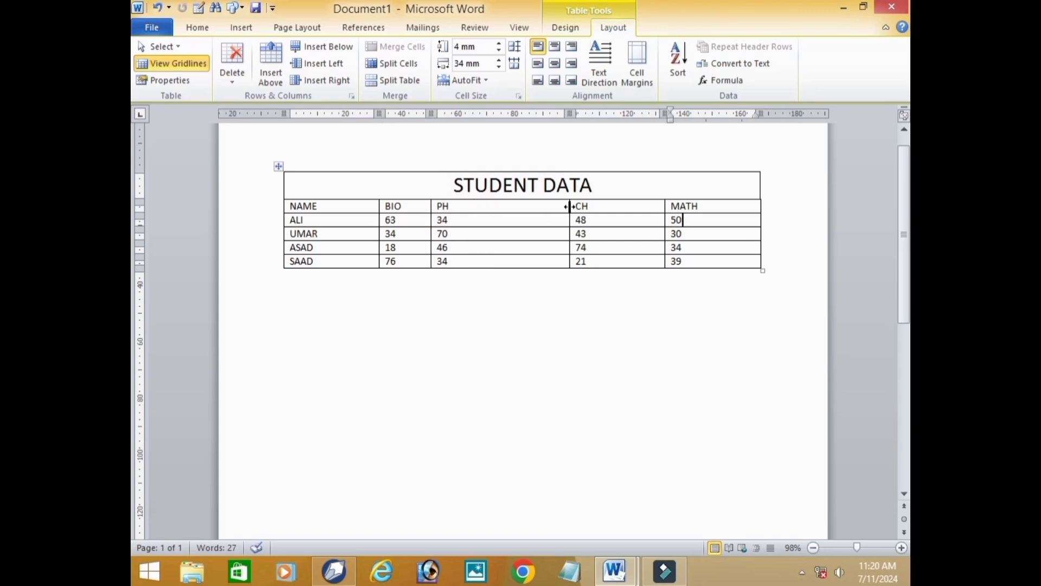
drag(570, 205, 509, 212)
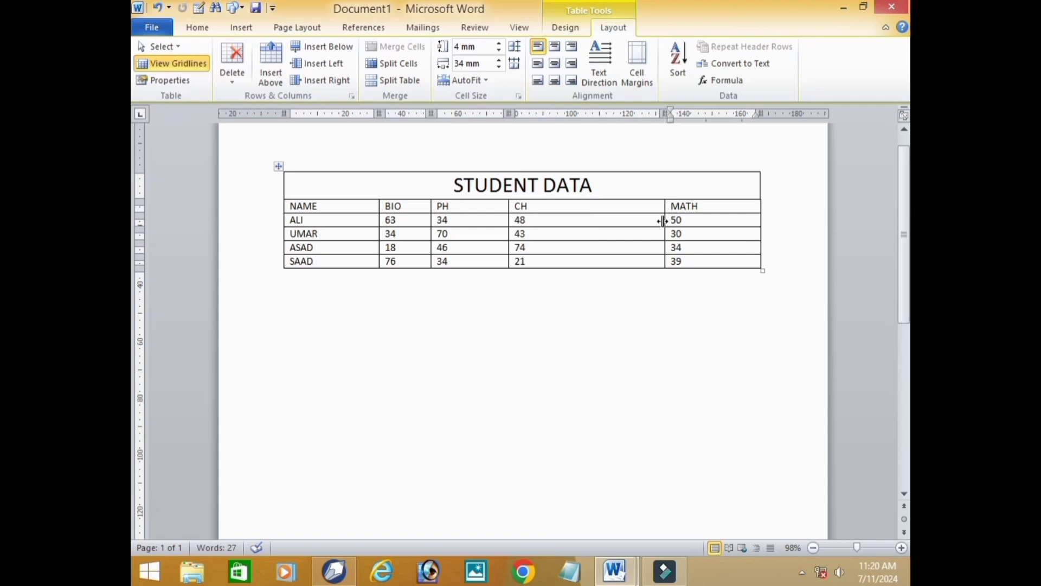
drag(666, 220, 584, 221)
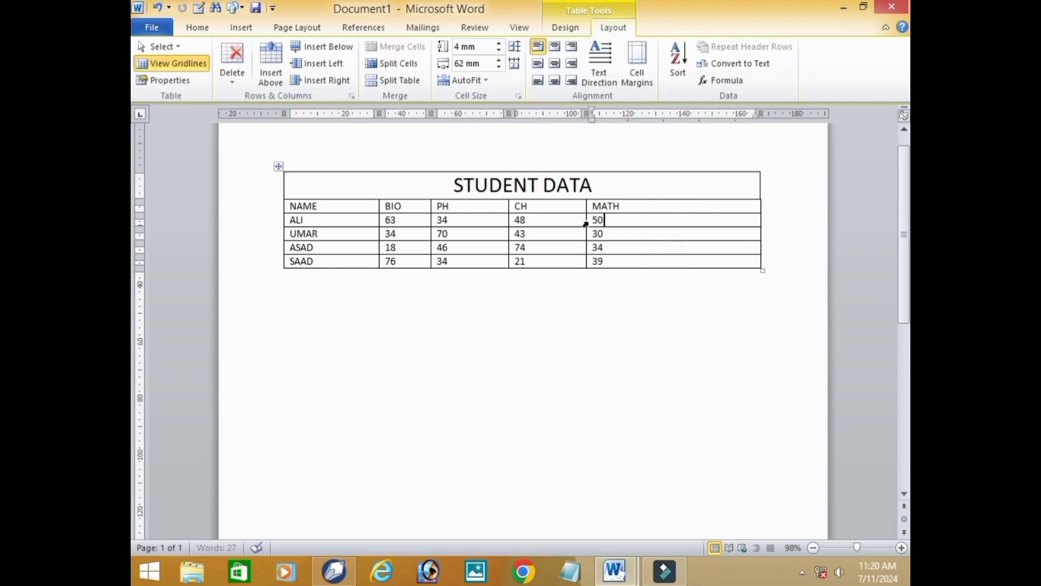
drag(665, 213, 666, 221)
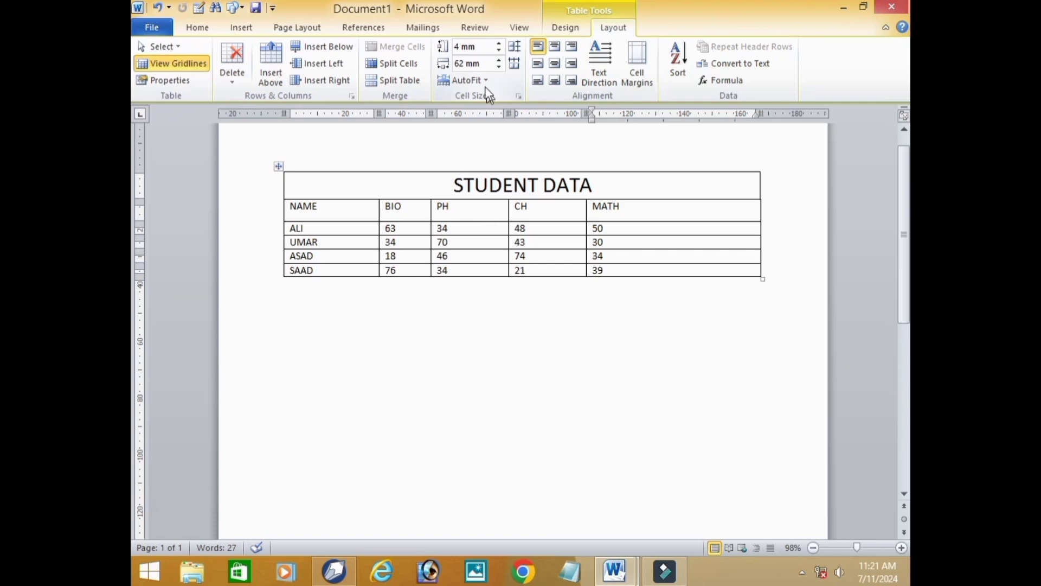
key(ctrl+z)
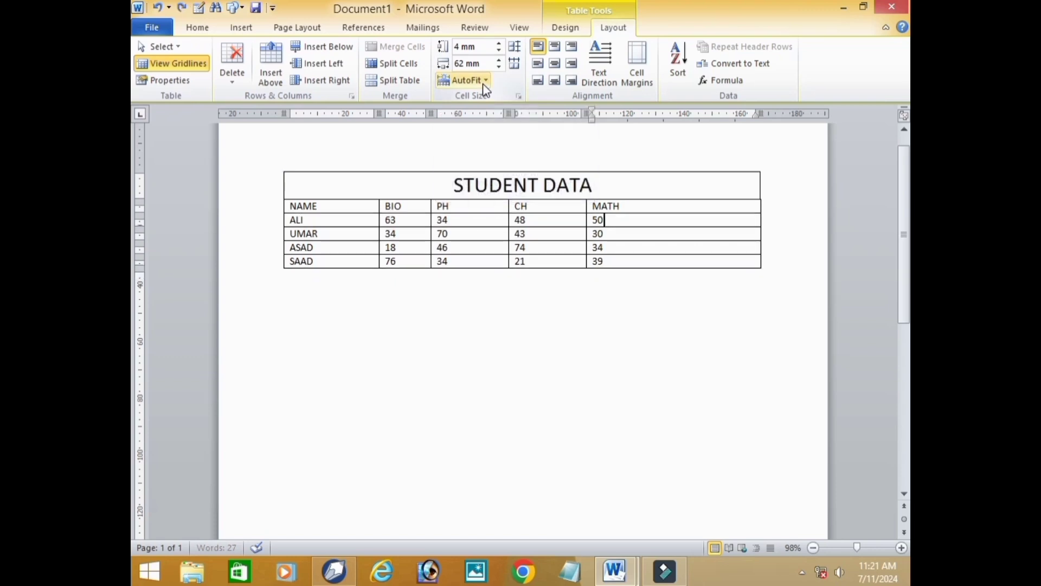
- Apply AutoFit Contents, AutoFit Window and Fixed Column Width to the table in turn
click(483, 81)
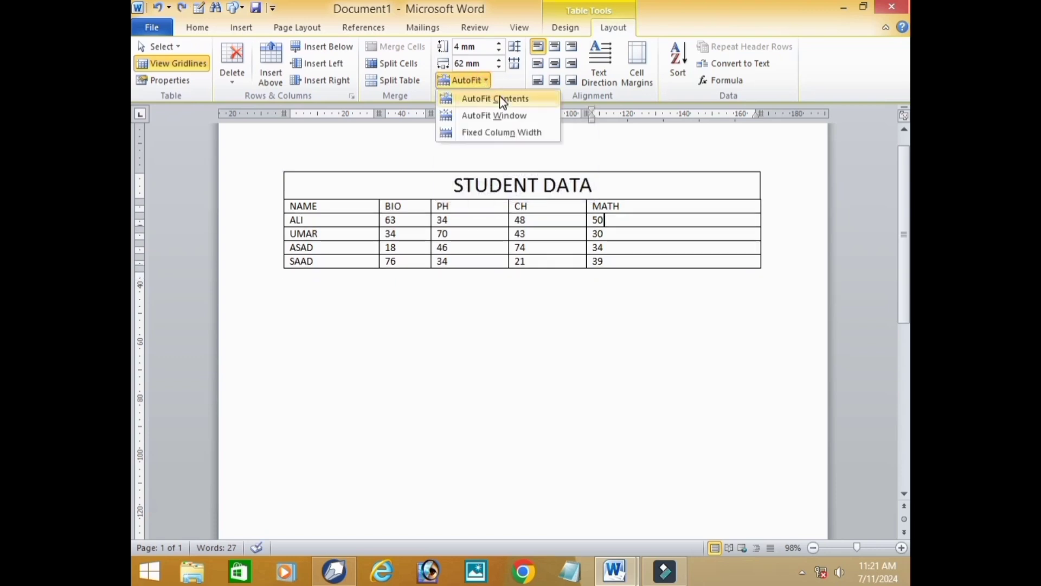
click(503, 99)
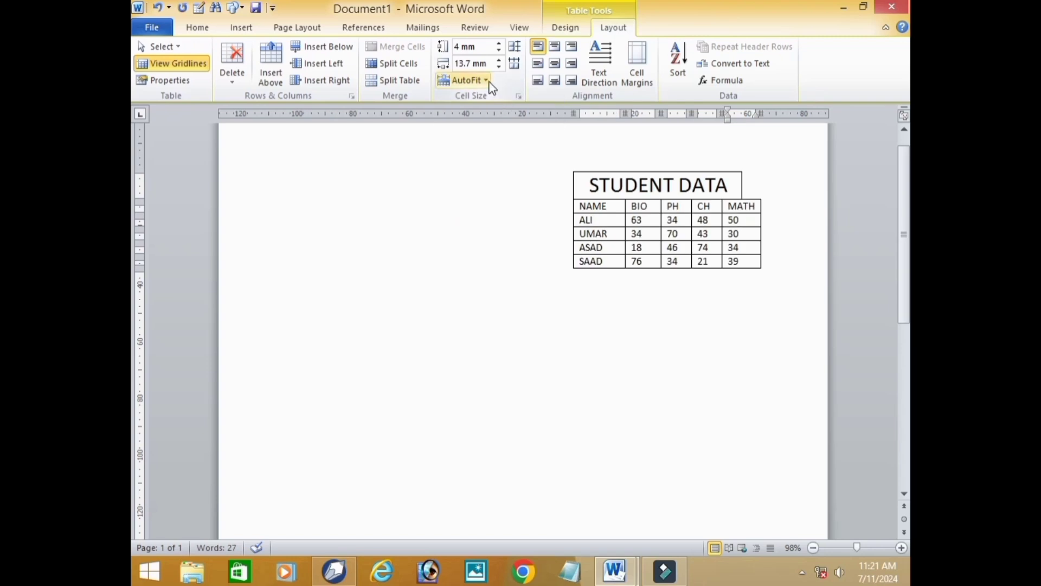
click(489, 81)
click(497, 116)
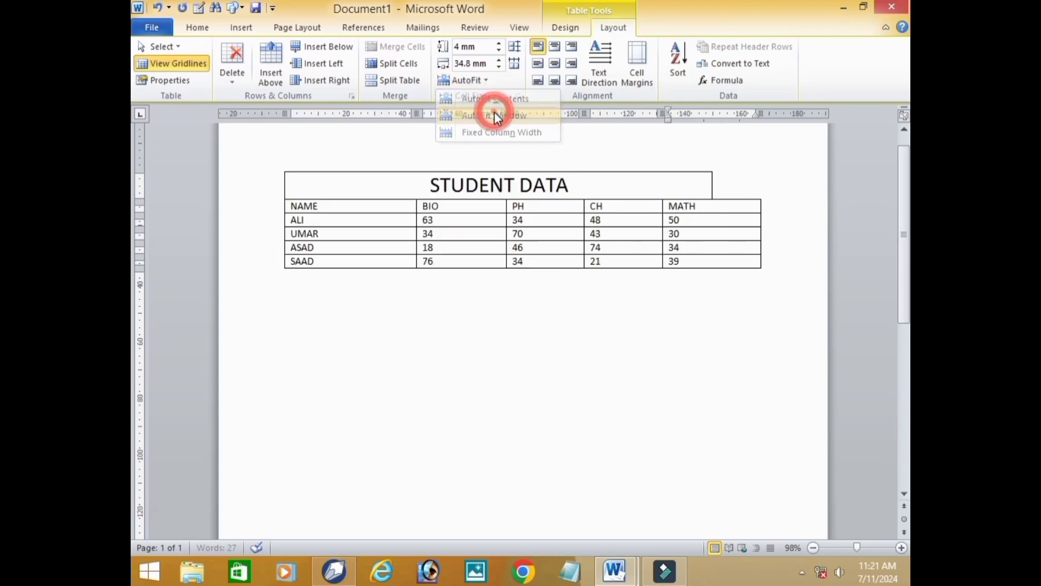
click(486, 82)
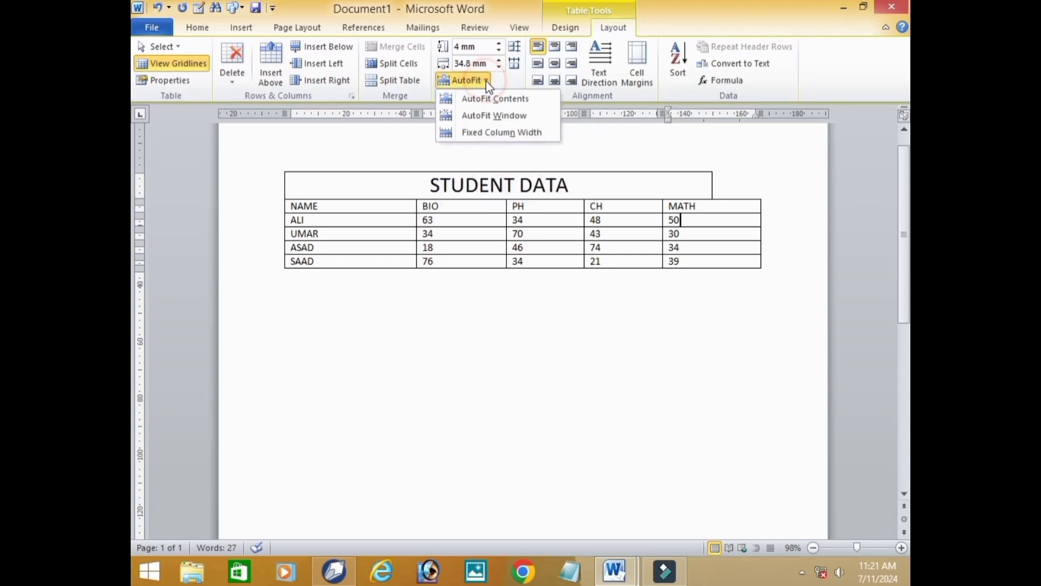
click(498, 136)
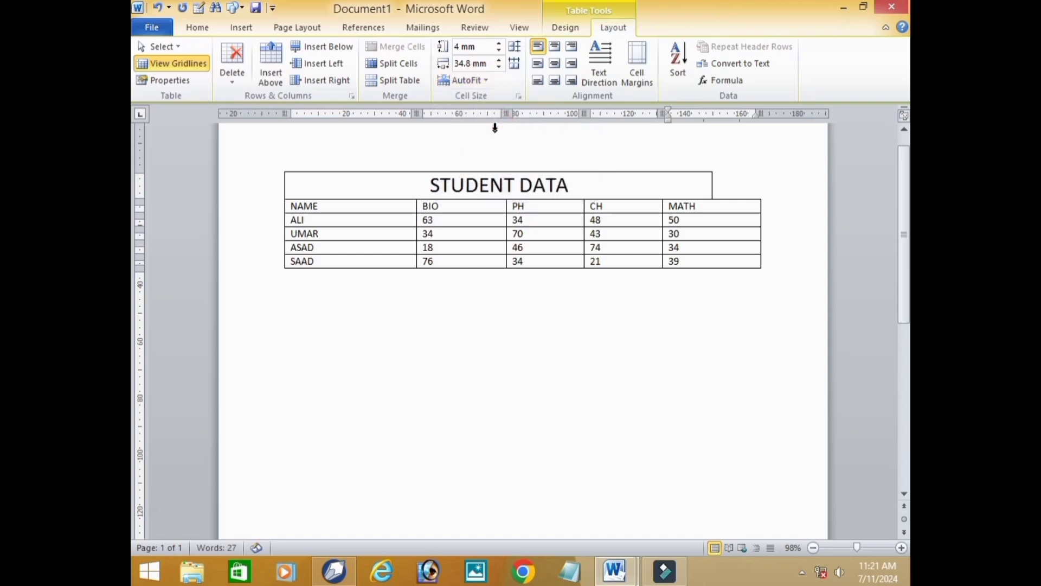
click(485, 81)
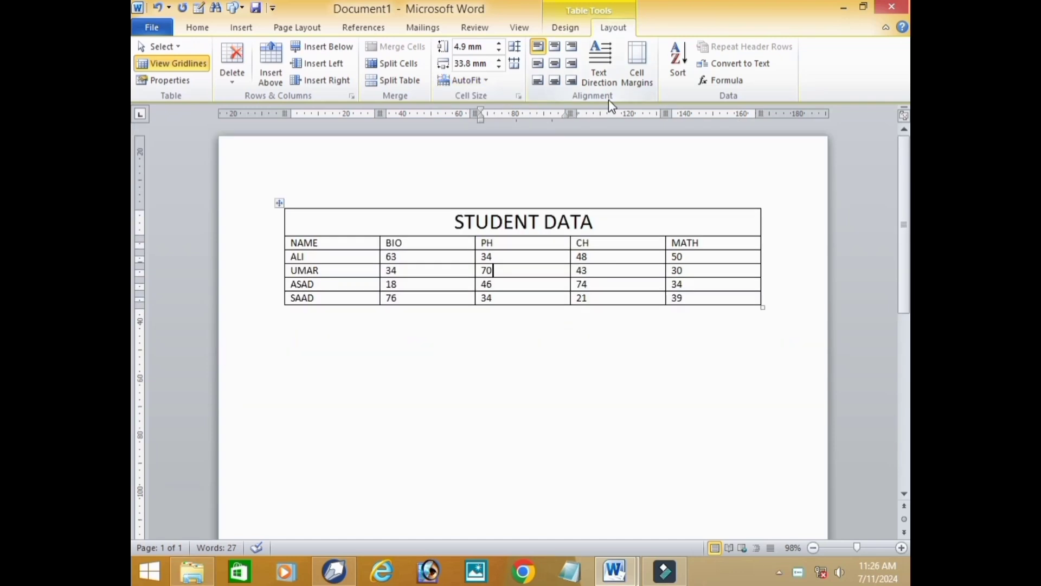
- Select the whole table and align its text top left, top center and top right in turn
click(282, 202)
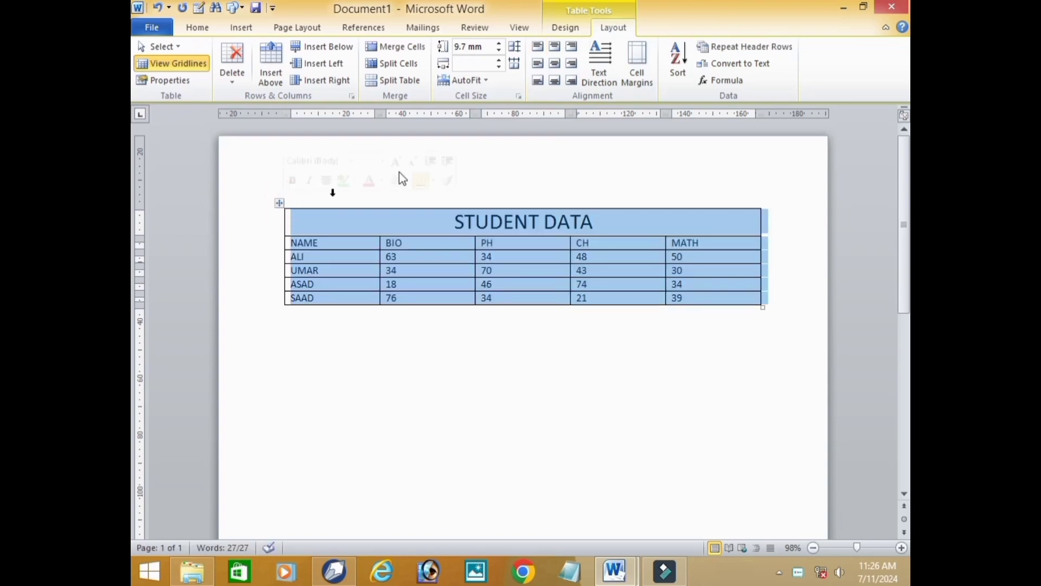
click(537, 47)
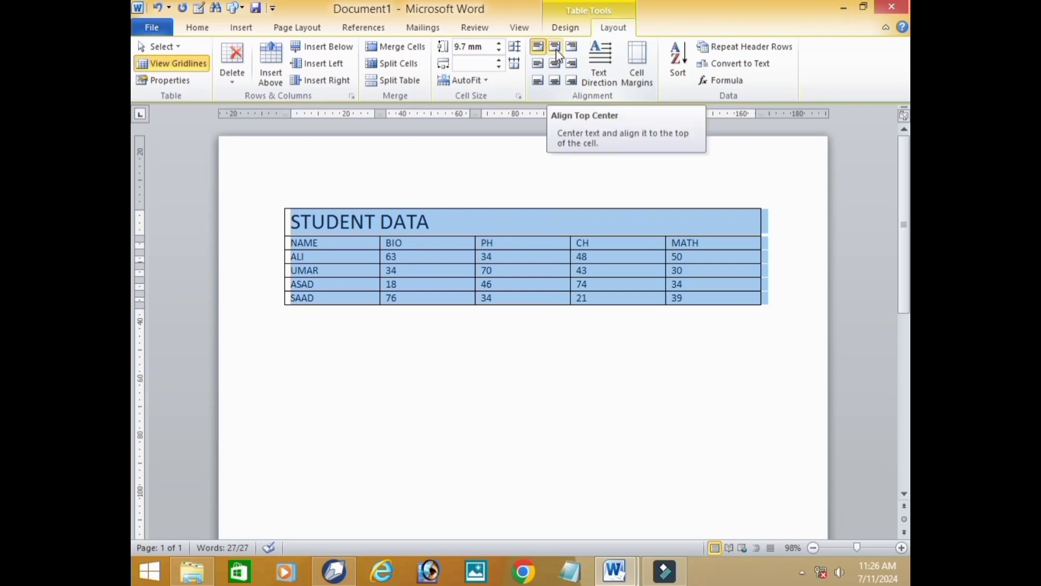
click(556, 48)
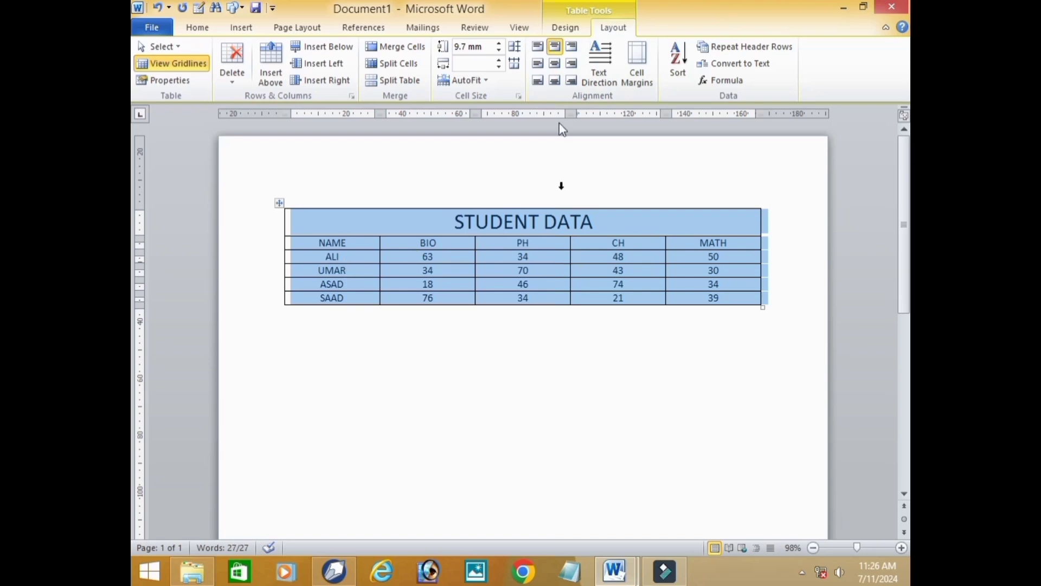
click(574, 48)
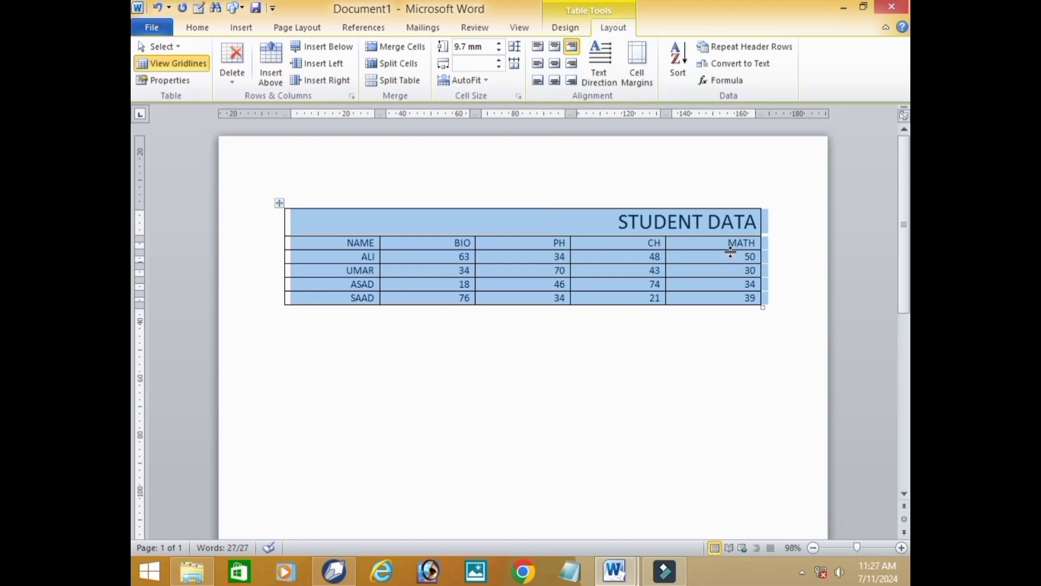
- Align the selected table's text center left, center and finally center right
click(541, 63)
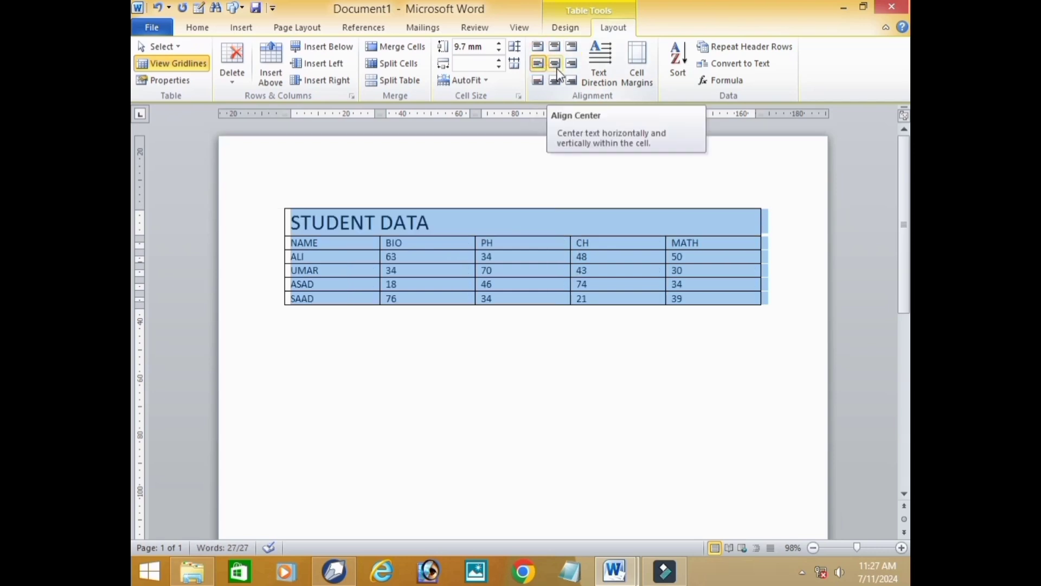
click(555, 64)
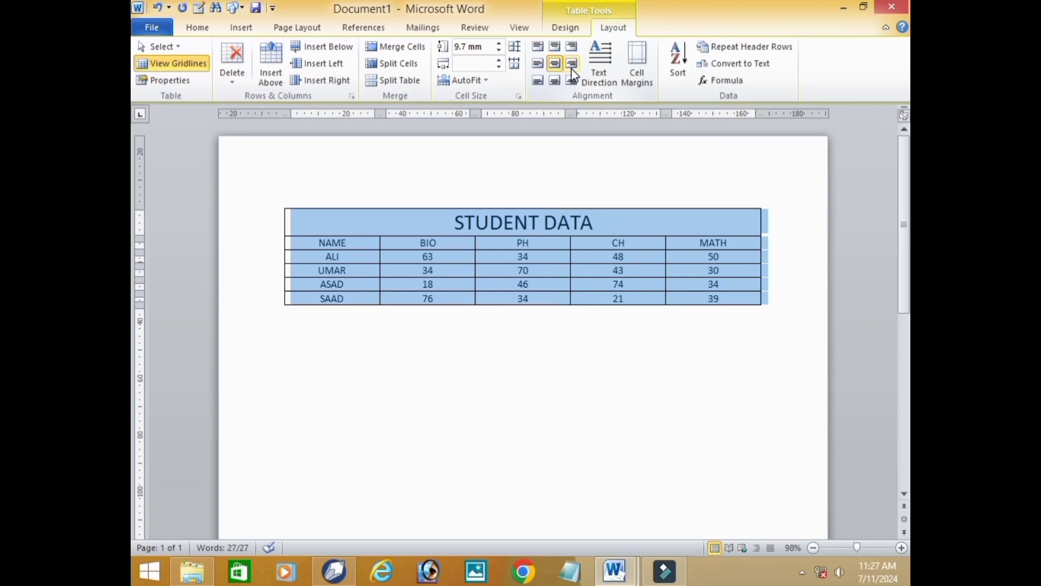
click(572, 65)
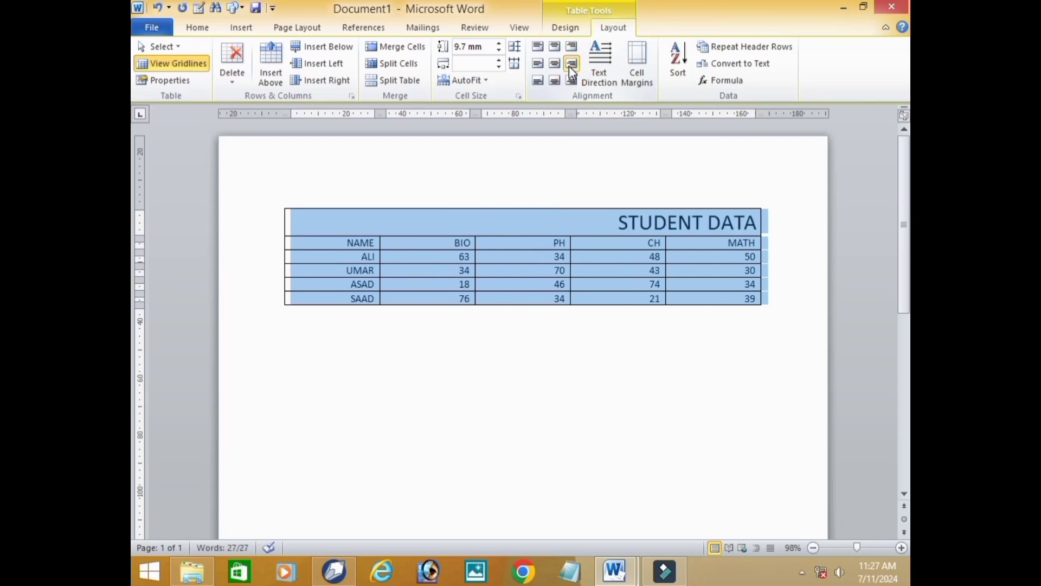
- Try aligning the selected table's text bottom left, bottom center and bottom right, and finish by centering it both ways in its cells
click(542, 81)
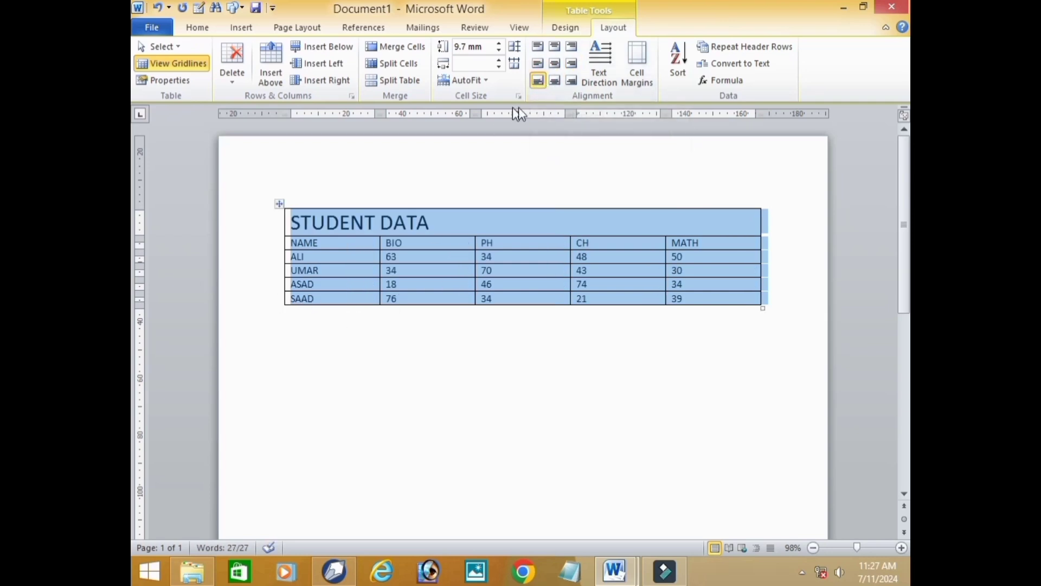
click(554, 80)
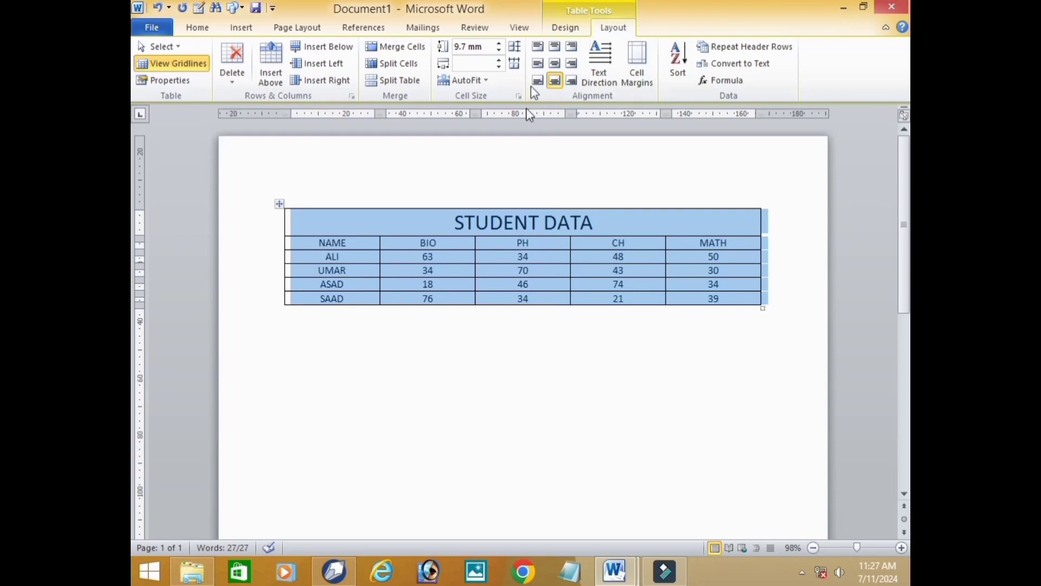
click(576, 80)
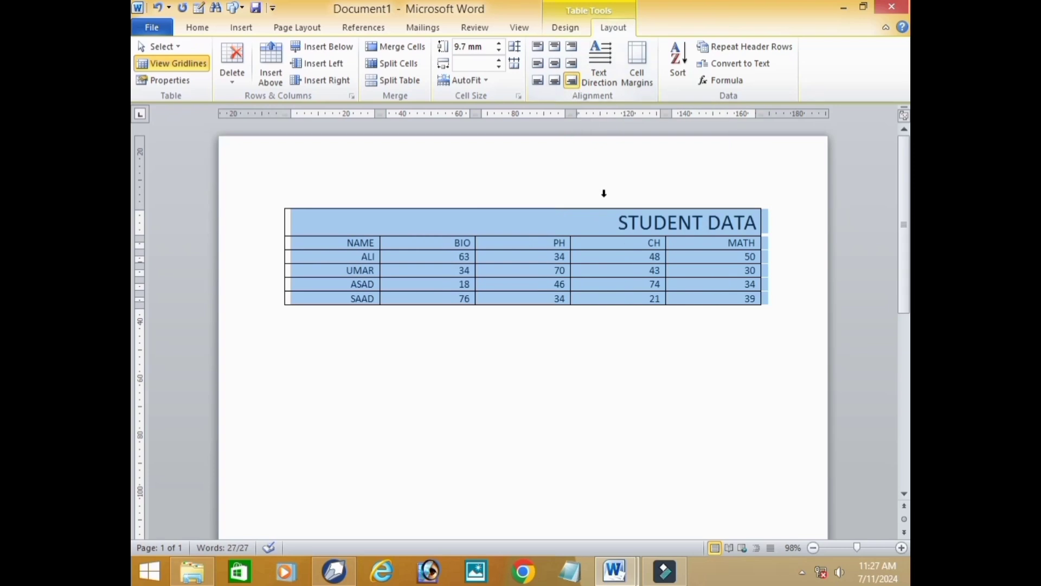
click(555, 65)
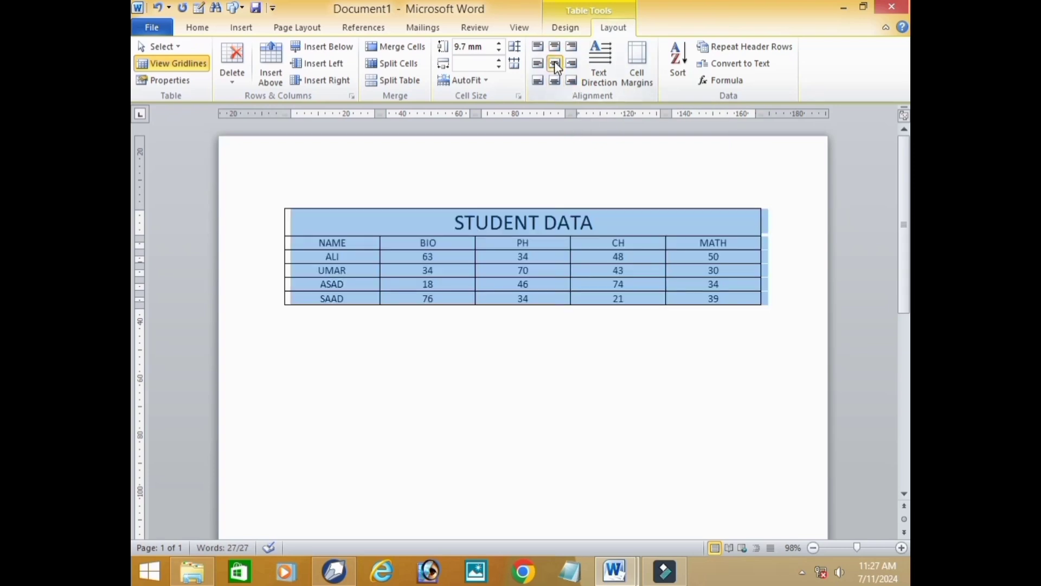
- Try rotating the text direction of the whole table, check the vertical text, and undo the rotation
click(601, 81)
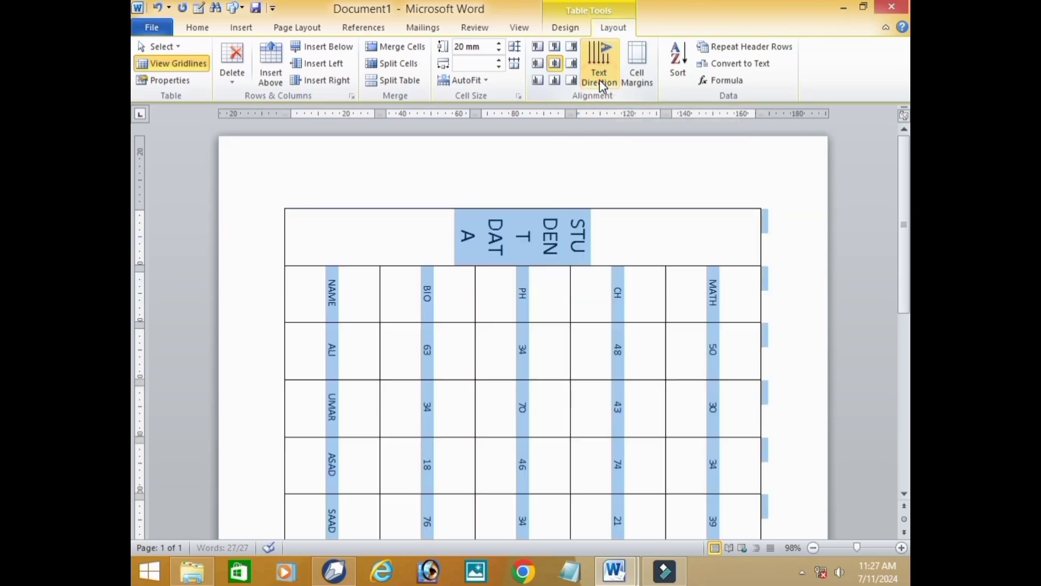
scroll(662, 358, down, 10)
scroll(664, 353, up, 6)
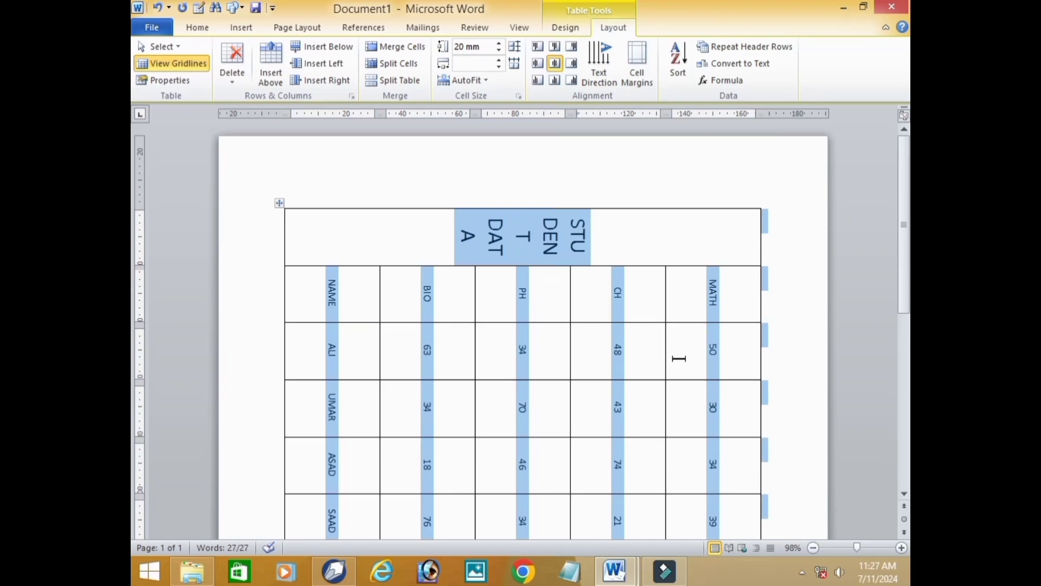
scroll(680, 298, down, 3)
scroll(685, 304, up, 3)
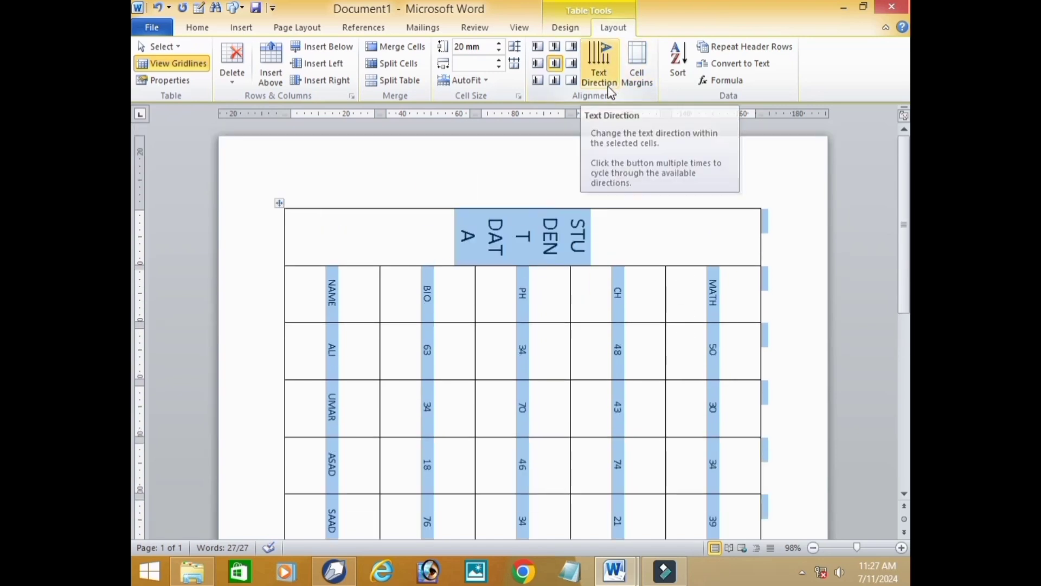
key(ctrl+z)
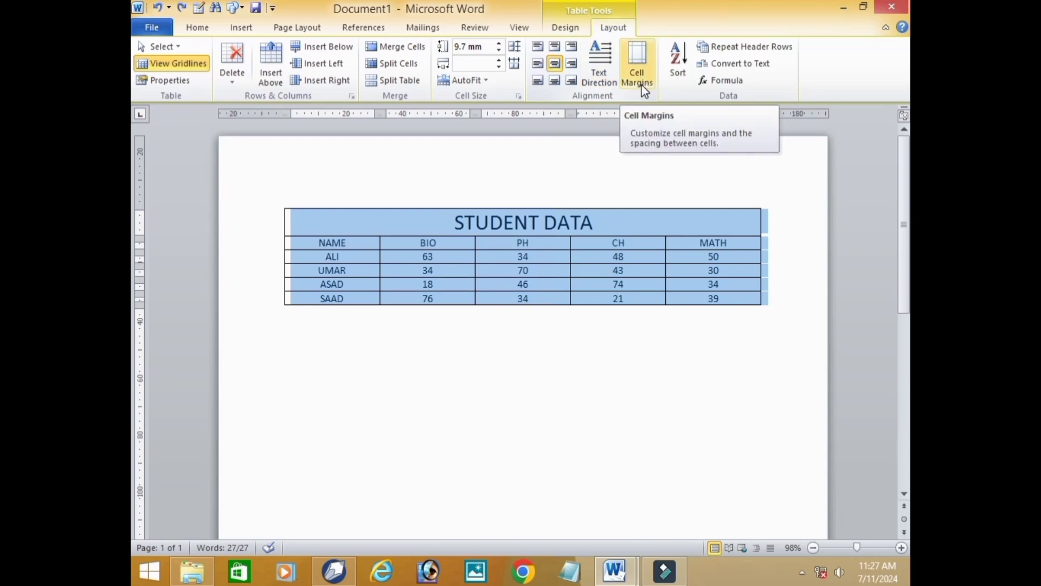
click(643, 68)
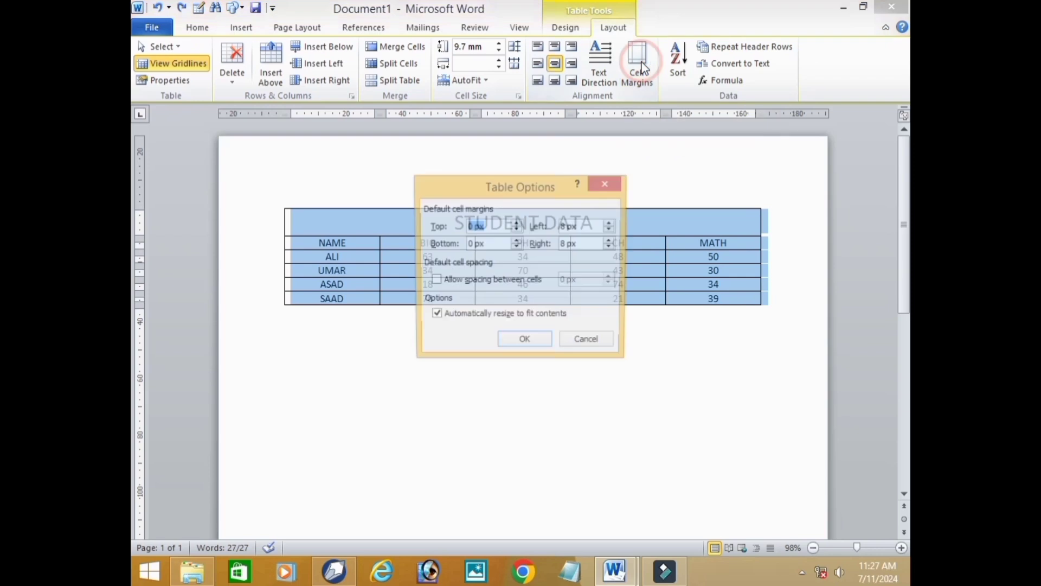
click(608, 184)
click(647, 364)
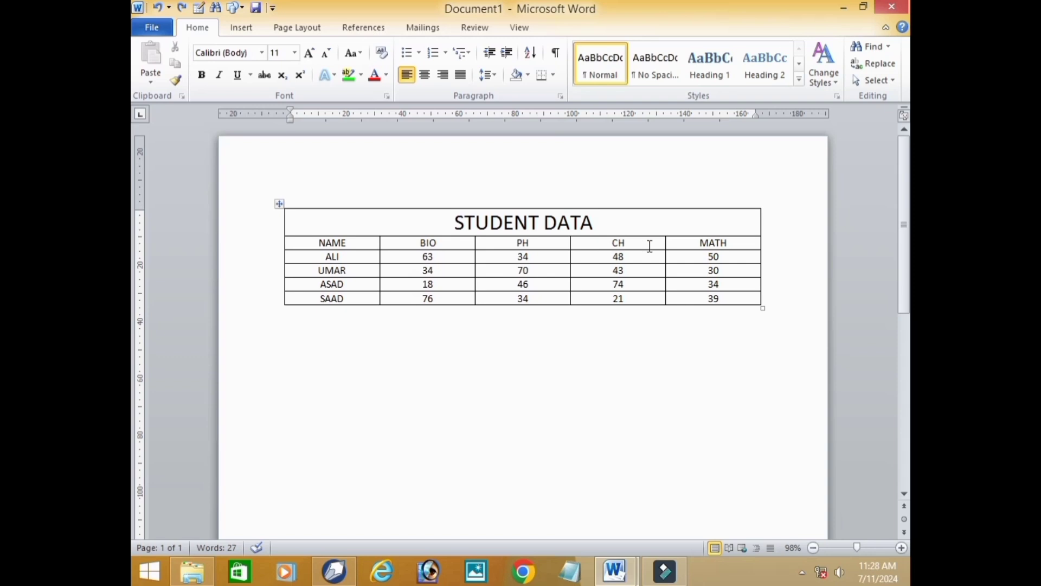
- Select the whole table, increase its default top and bottom cell margins, and deselect it
click(635, 243)
click(279, 203)
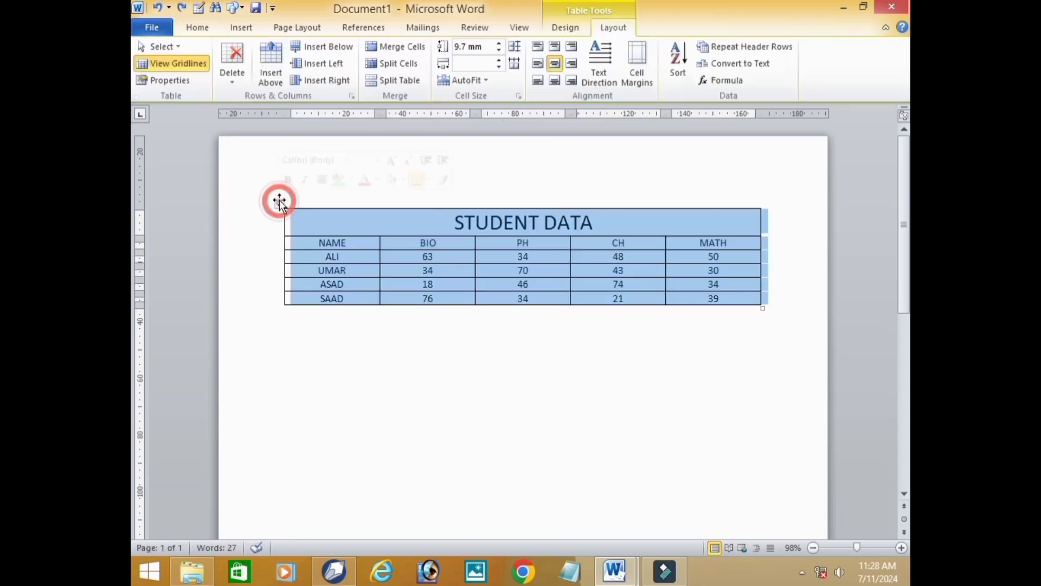
click(641, 69)
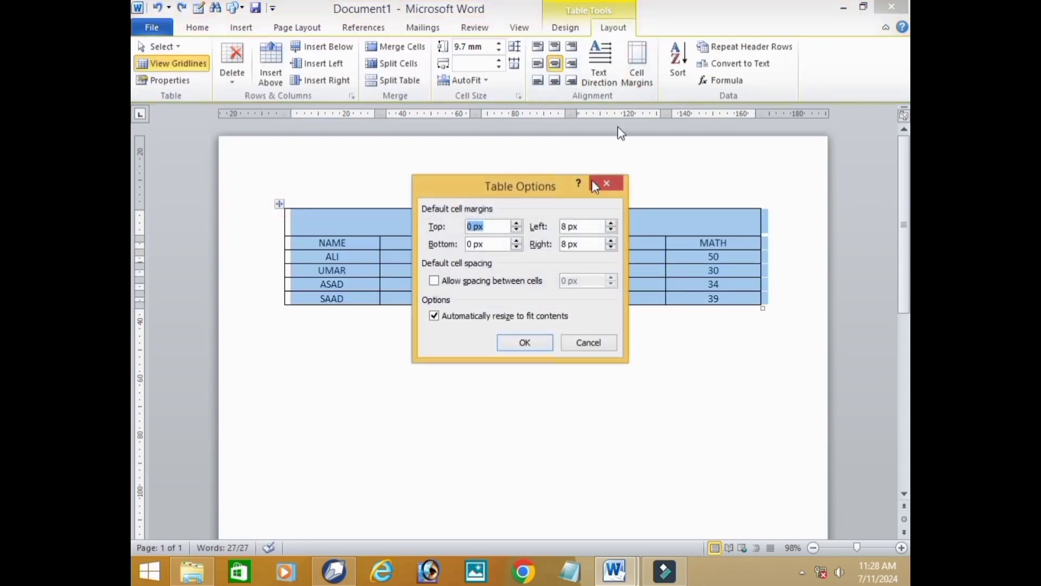
click(517, 223)
click(518, 223)
click(516, 222)
click(517, 241)
click(518, 240)
click(532, 342)
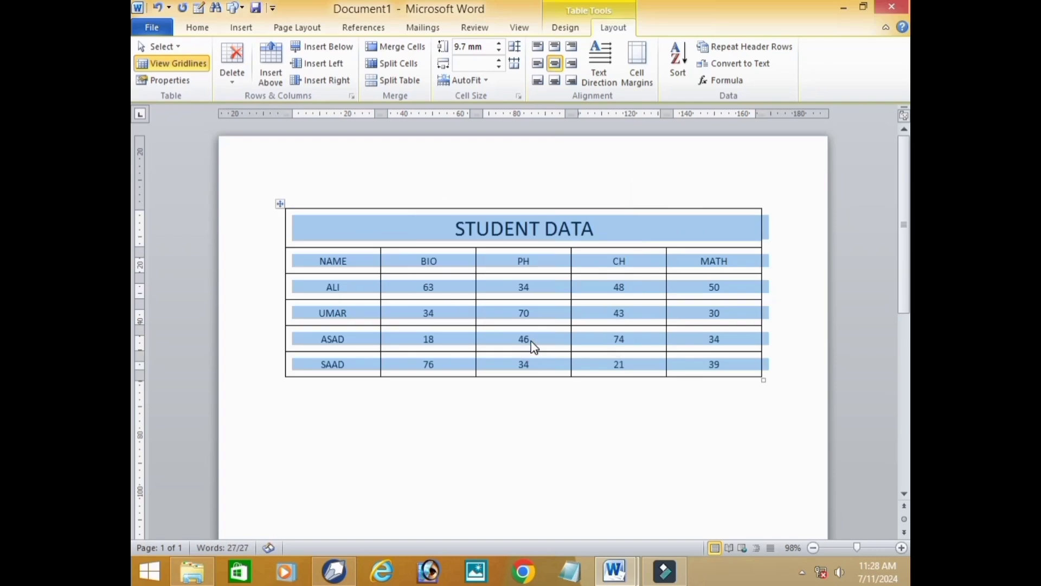
click(554, 461)
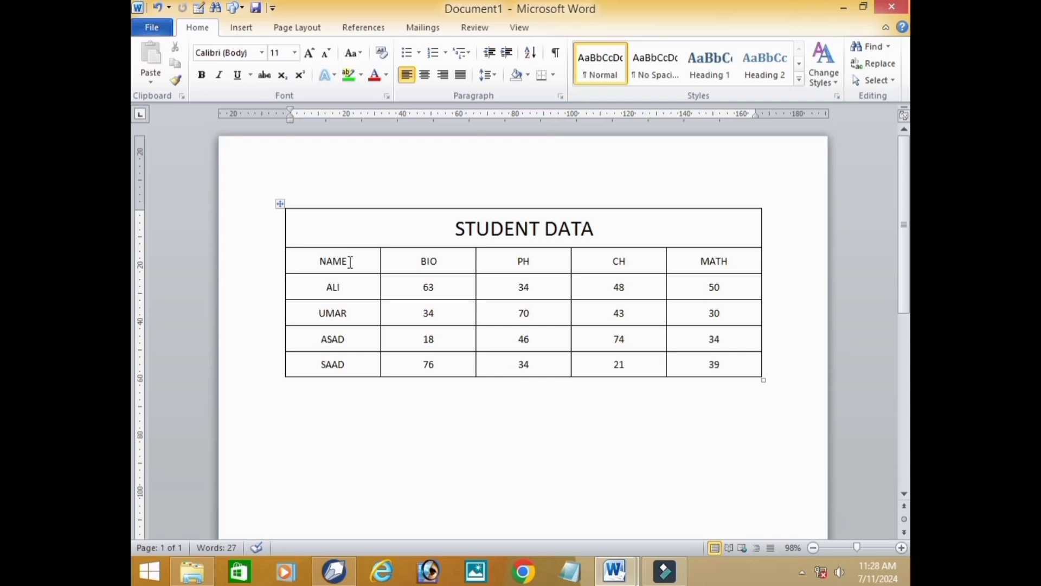
- Select the whole table and review the ascending and descending Sort options without sorting
click(281, 207)
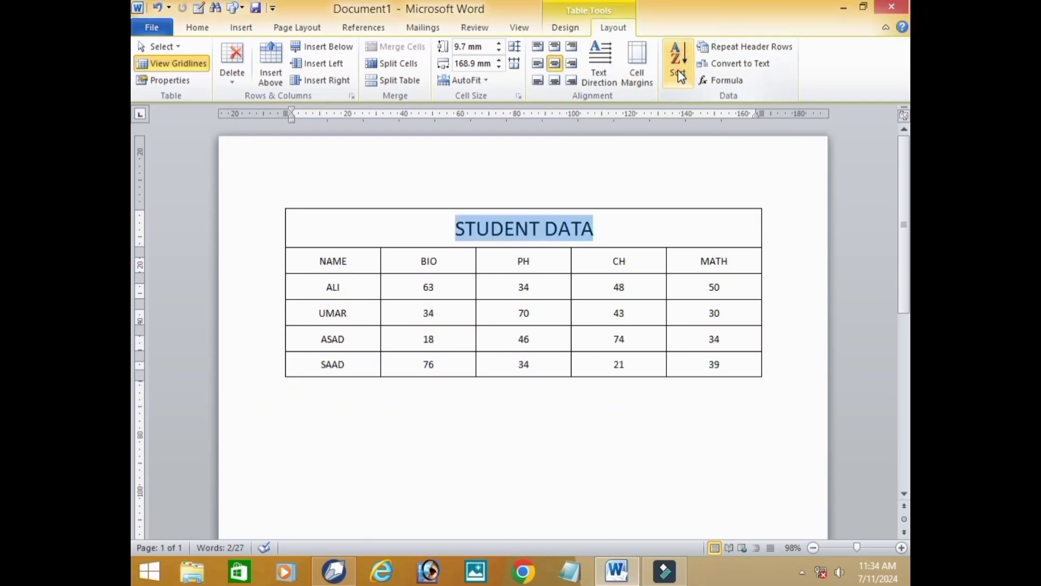
click(663, 230)
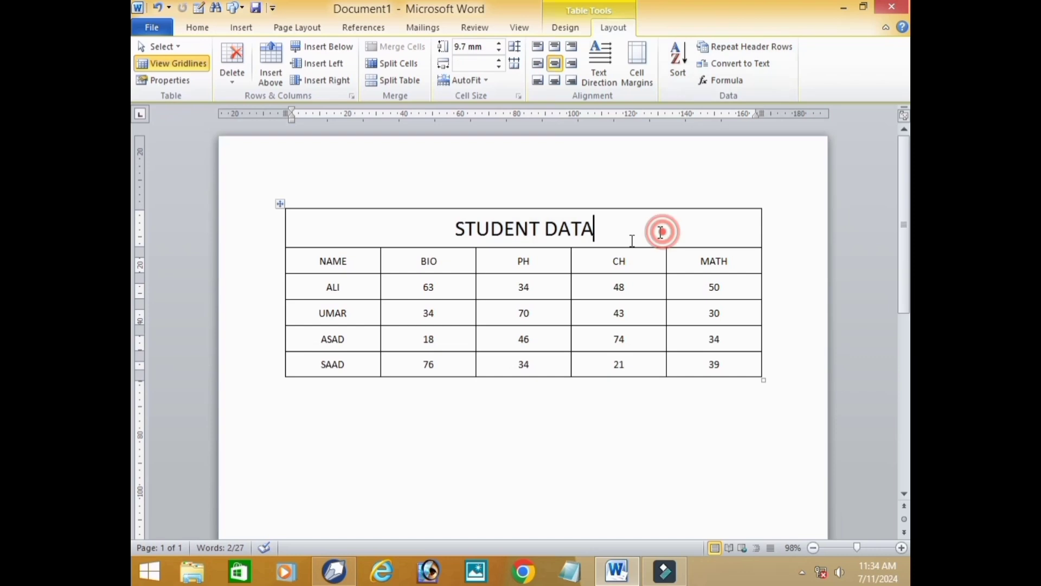
click(283, 204)
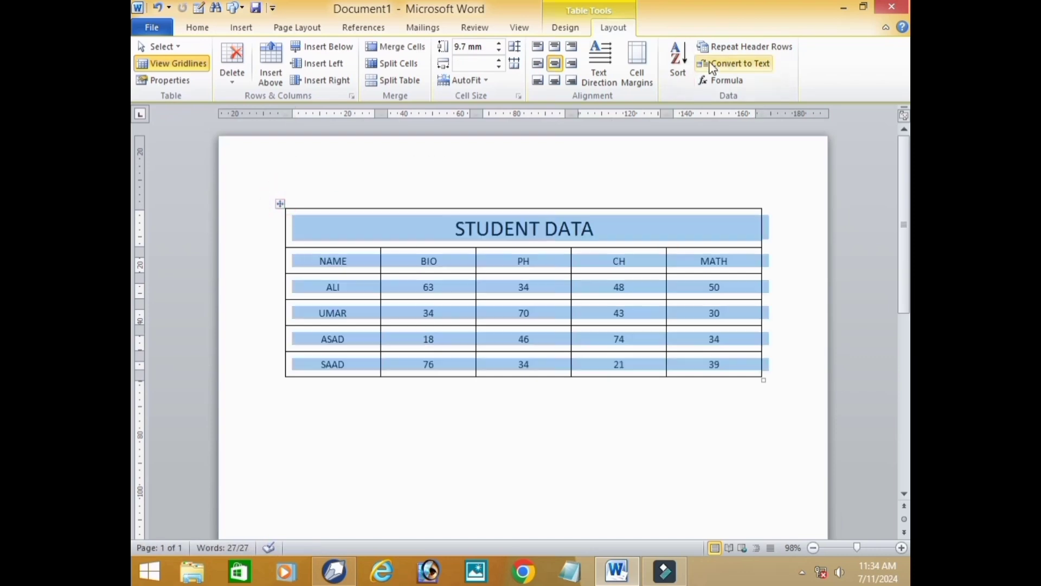
click(682, 67)
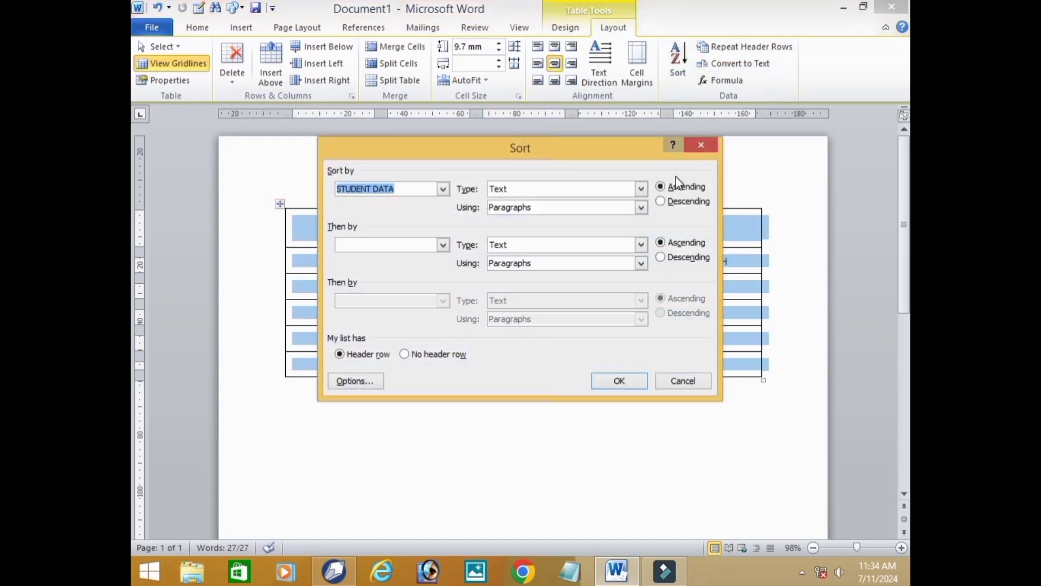
click(702, 145)
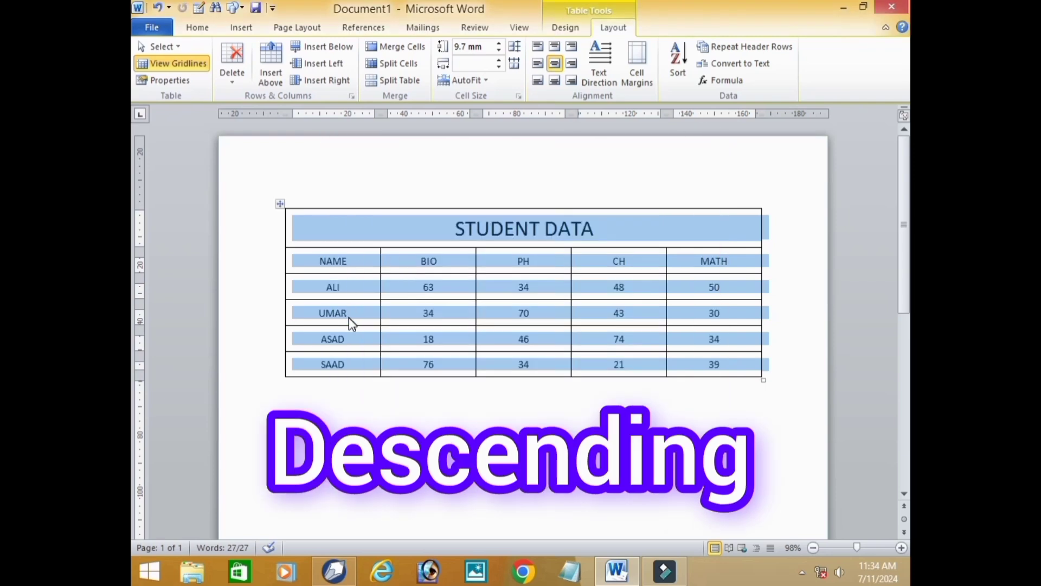
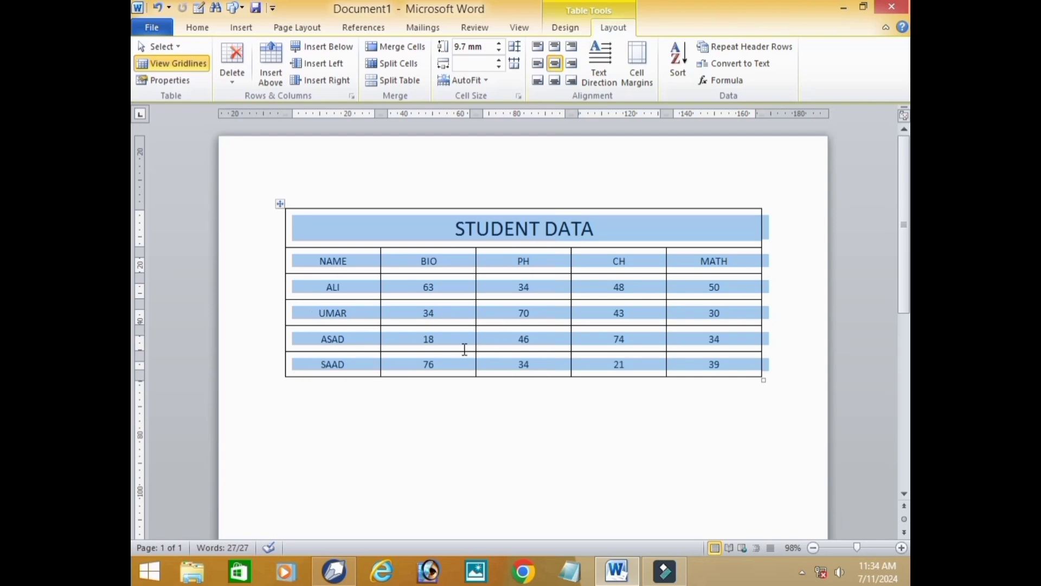
- Sort the selected table by STUDENT DATA as text in descending order, treating the title as a header row, and deselect the table
click(679, 61)
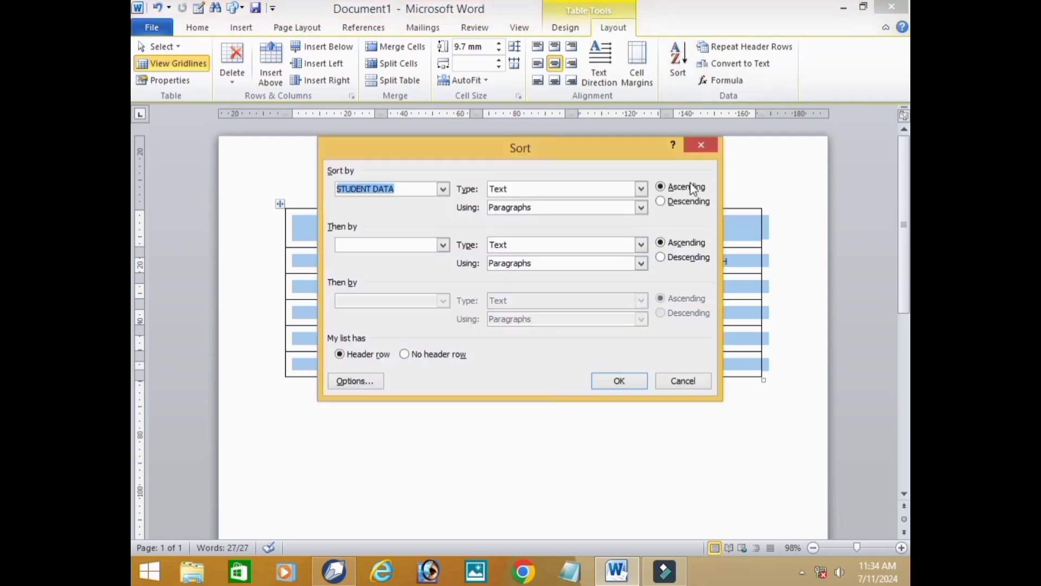
click(693, 202)
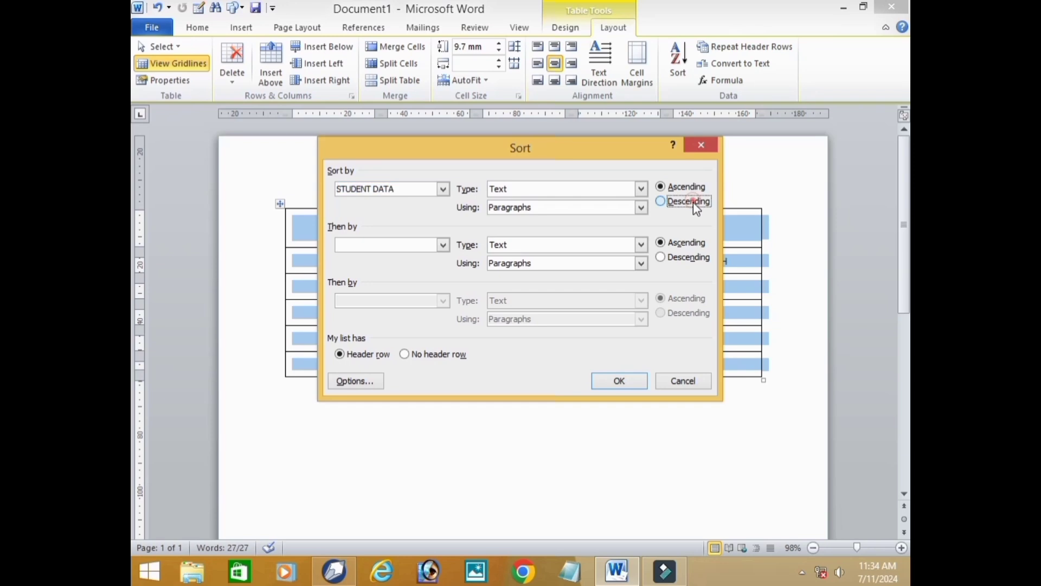
click(624, 379)
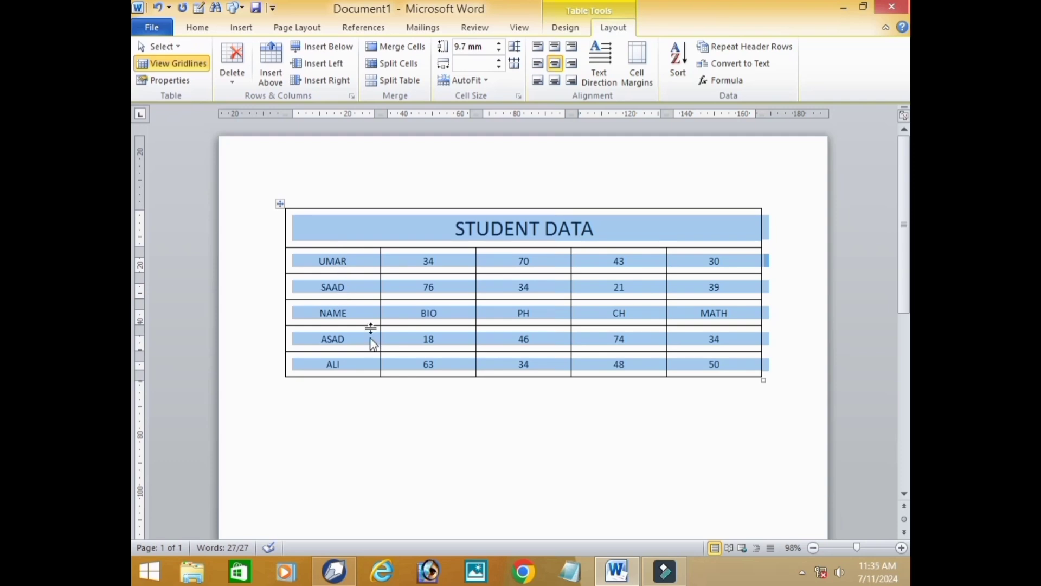
click(411, 407)
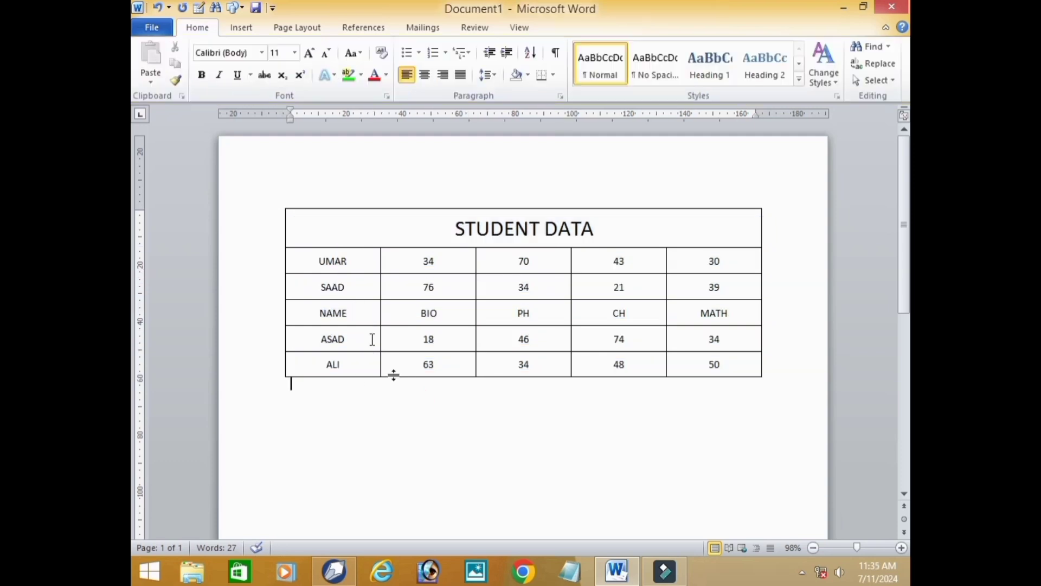
click(281, 203)
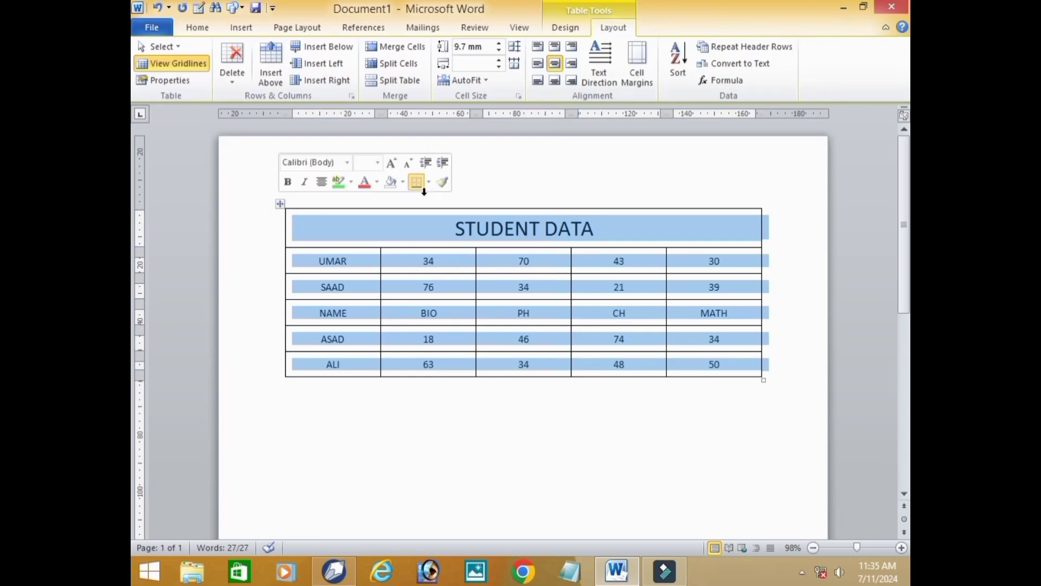
click(645, 427)
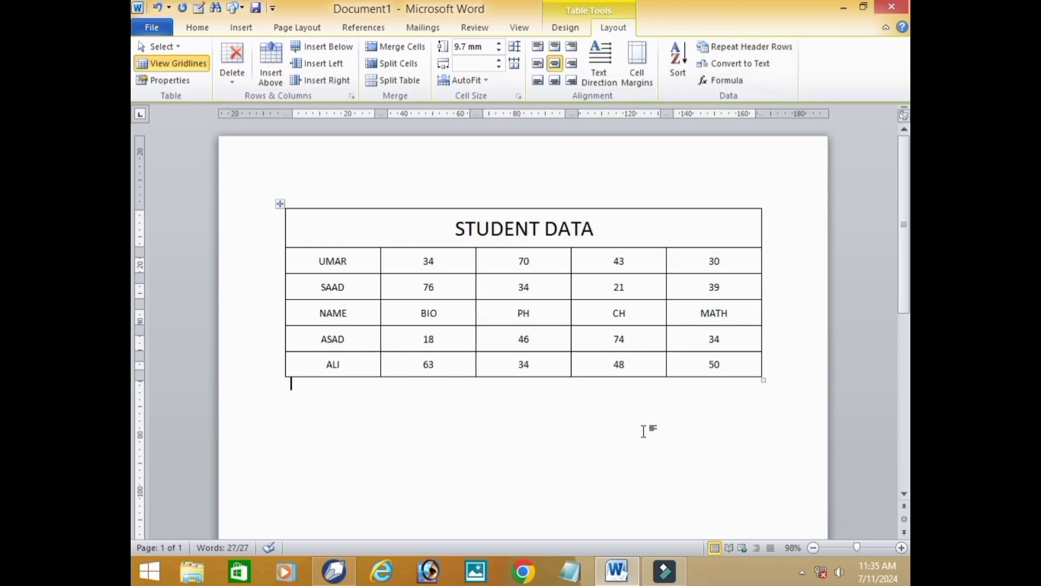
- Add blank rows below the last data row until the table extends onto a second page
click(604, 226)
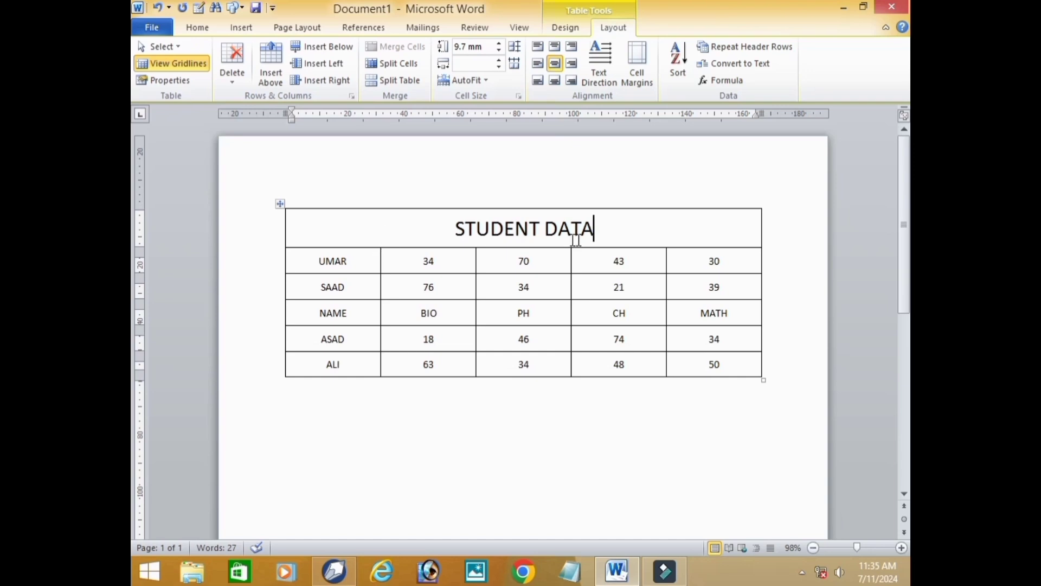
click(687, 362)
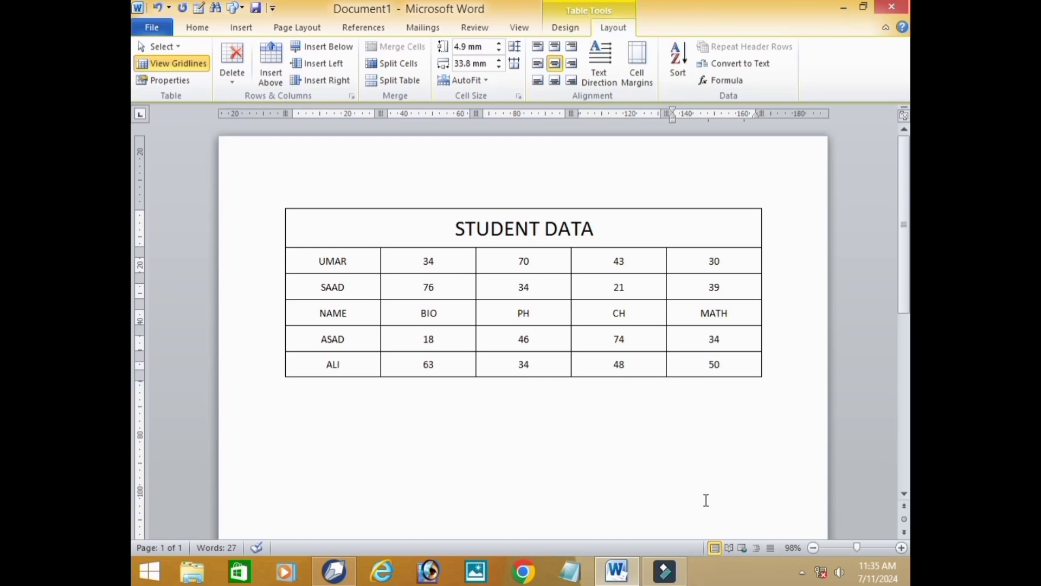
key(Tab)
key(Tab)
key(Tab)
key(Tab)
key(Tab)
key(Tab)
key(Tab)
key(Tab)
key(Tab)
key(Tab)
key(Tab)
key(Tab)
key(Tab)
key(Tab)
key(Tab)
key(Tab)
key(Tab)
key(Tab)
key(Tab)
key(Tab)
key(Tab)
key(Tab)
key(Tab)
key(Tab)
key(Tab)
key(Tab)
key(Tab)
key(Tab)
key(Tab)
key(Tab)
key(Tab)
key(Tab)
key(Tab)
key(Tab)
key(Tab)
key(Tab)
key(Tab)
key(Tab)
key(Tab)
key(Tab)
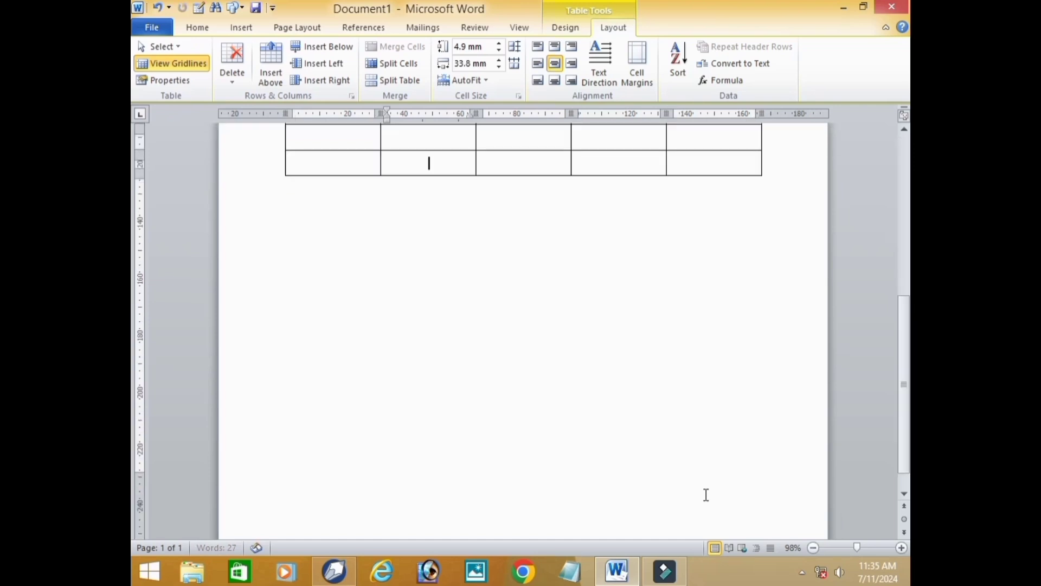
key(Tab)
key(Tab)
key(Tab)
key(Tab)
key(Tab)
key(Tab)
key(Tab)
key(Tab)
key(Tab)
key(Tab)
key(Tab)
key(Tab)
key(Tab)
key(Tab)
key(Tab)
key(Tab)
key(Tab)
key(Tab)
key(Tab)
key(Tab)
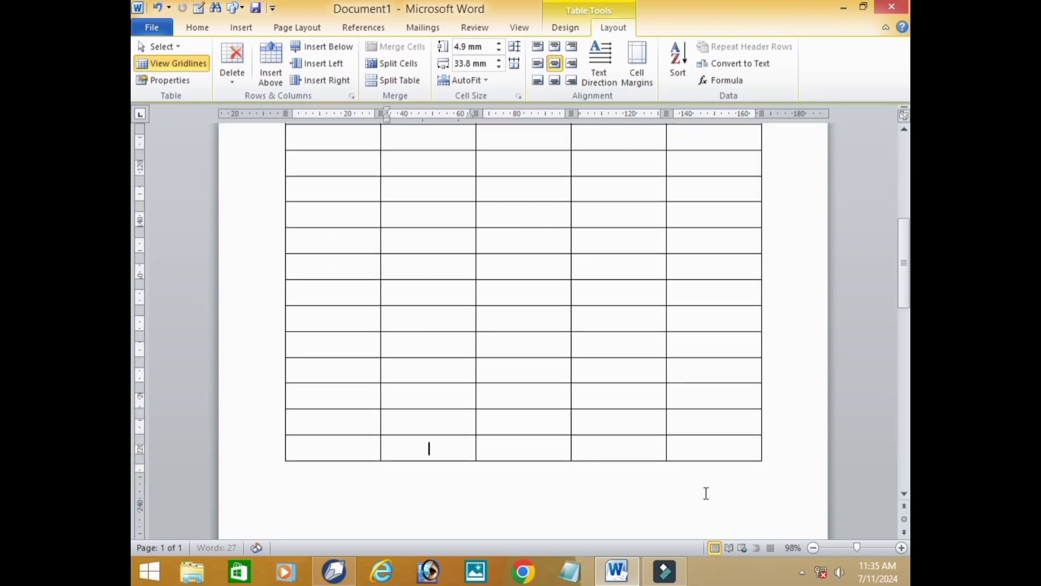
- Set the STUDENT DATA title row to repeat as a header row on every page and check it on the second page
scroll(568, 272, up, 6)
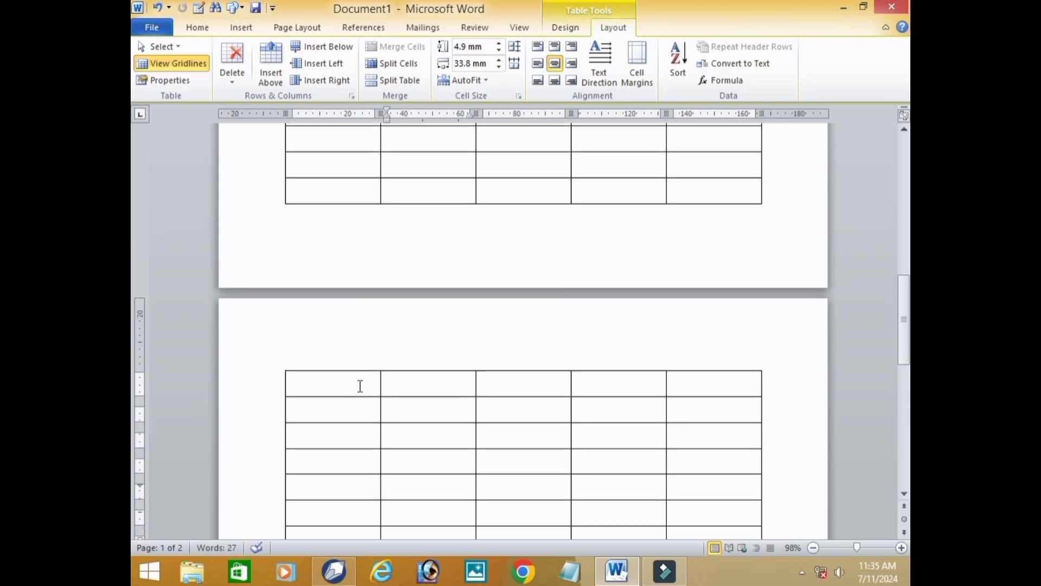
scroll(361, 386, up, 12)
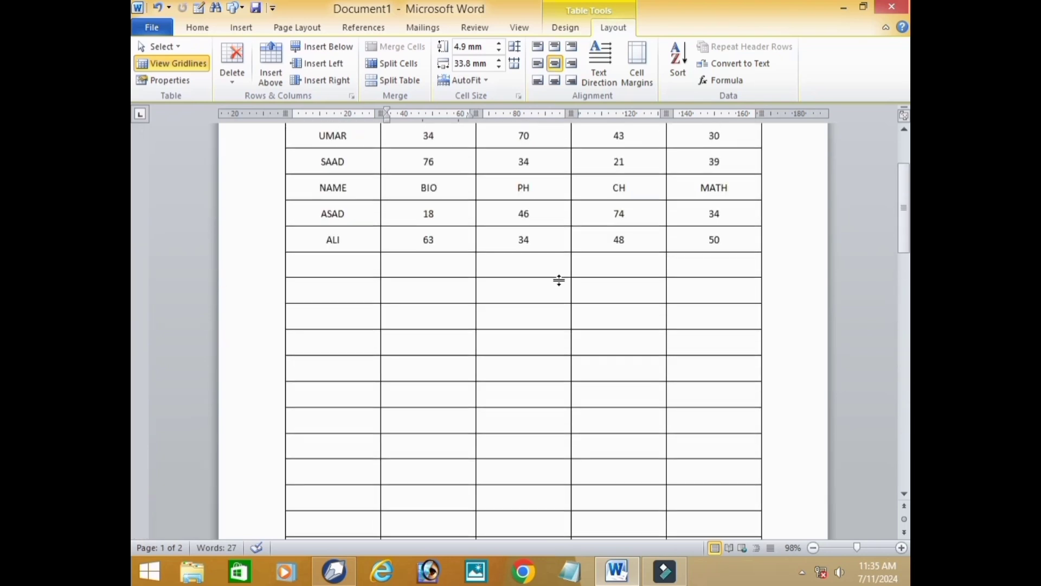
scroll(559, 280, up, 3)
drag(432, 224, 639, 235)
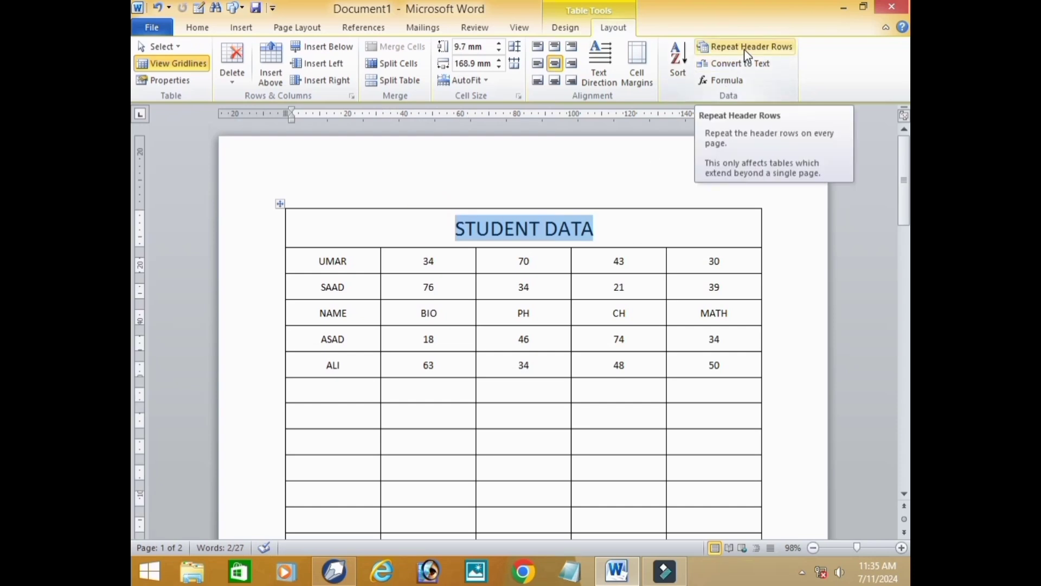
click(744, 49)
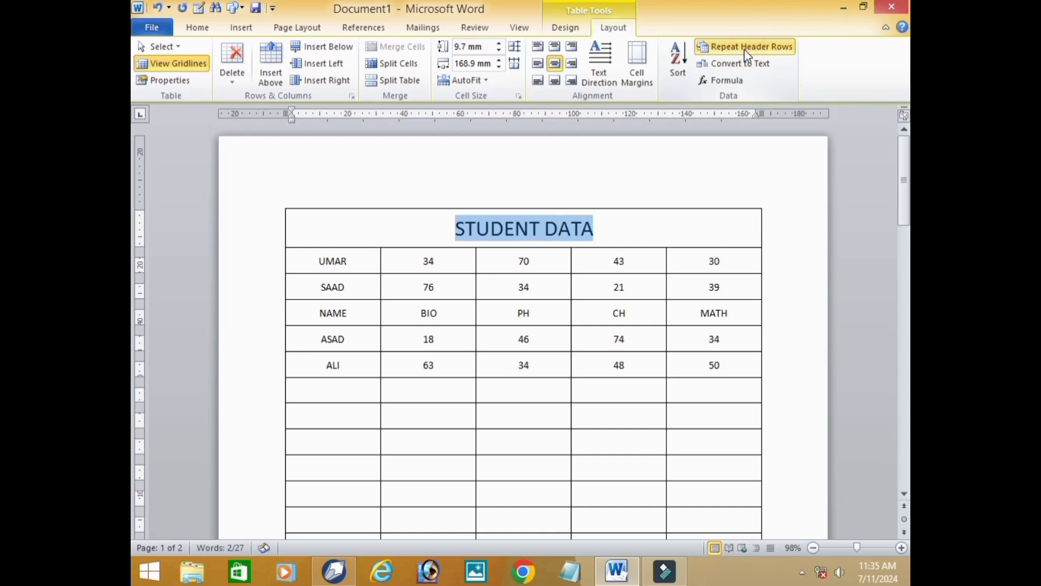
scroll(648, 360, down, 3)
scroll(648, 360, down, 10)
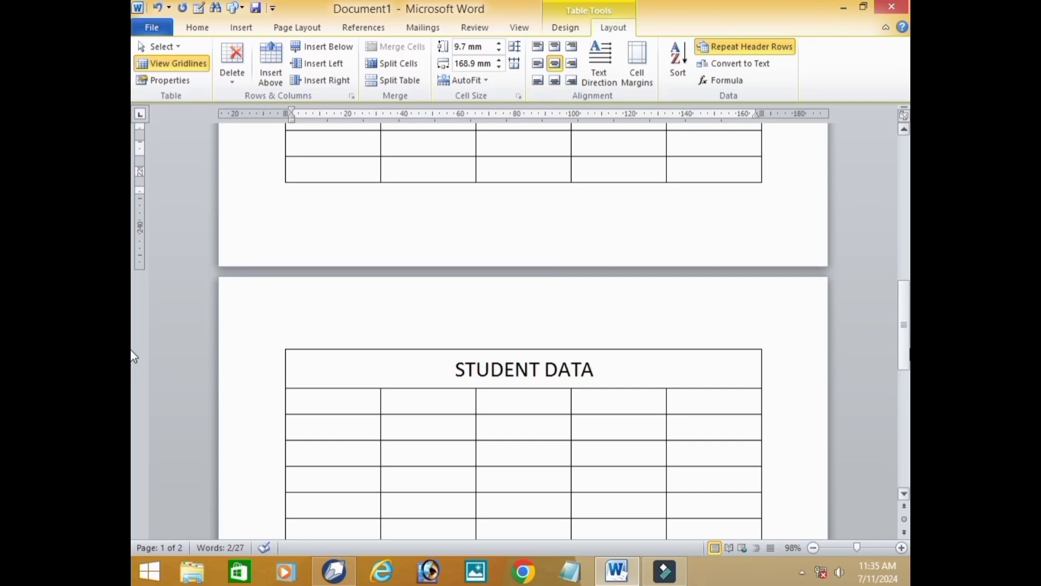
drag(909, 345, 904, 194)
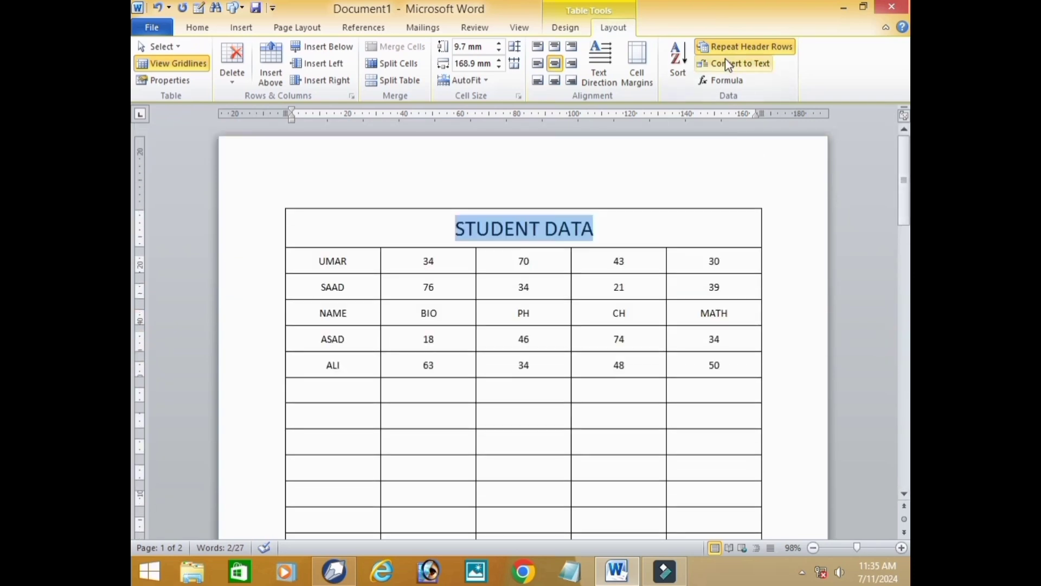
- Try converting the table to text separated by paragraph marks, and undo the conversion
click(757, 64)
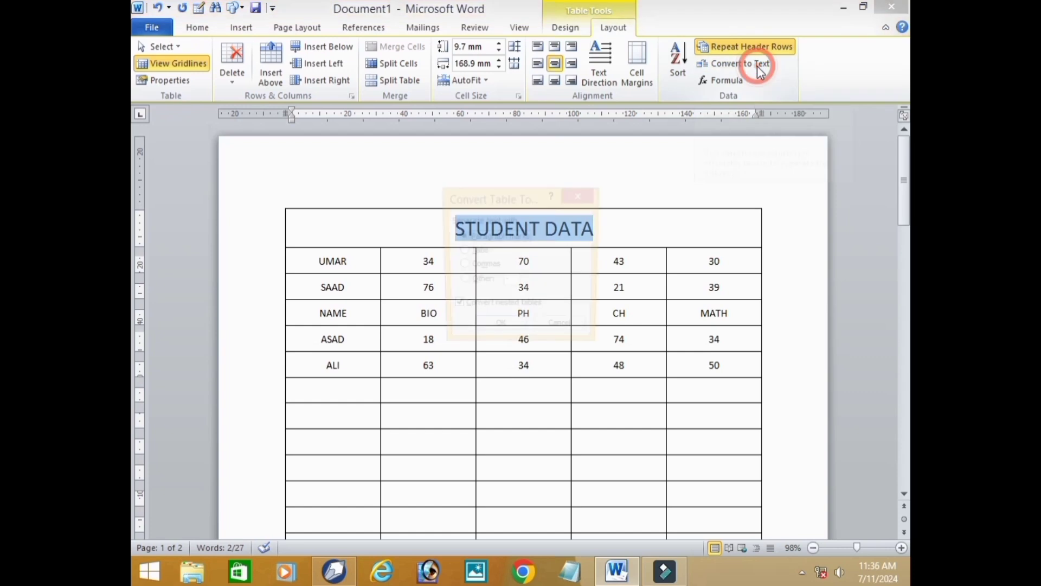
click(581, 201)
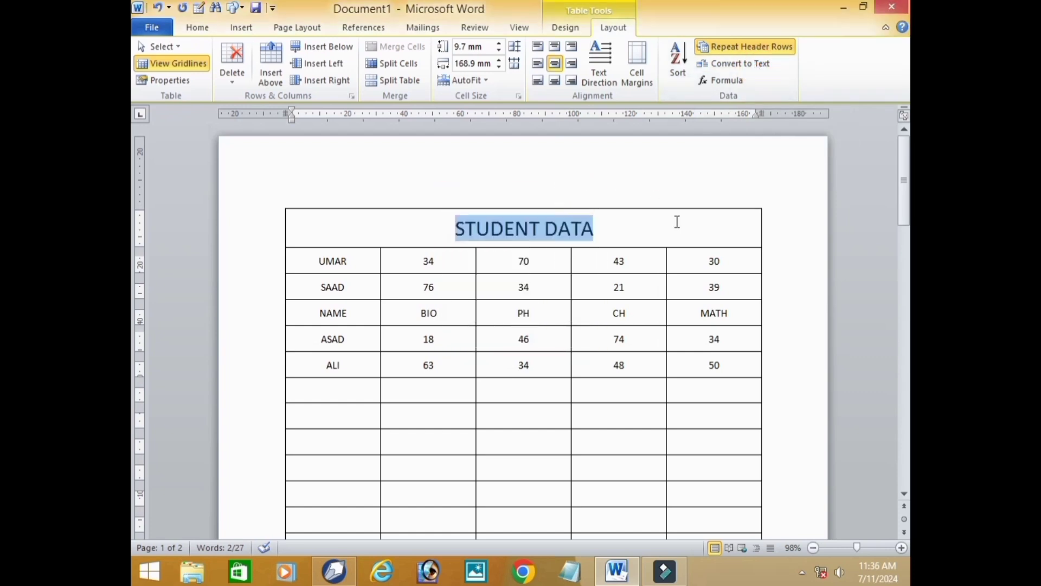
scroll(687, 242, down, 1)
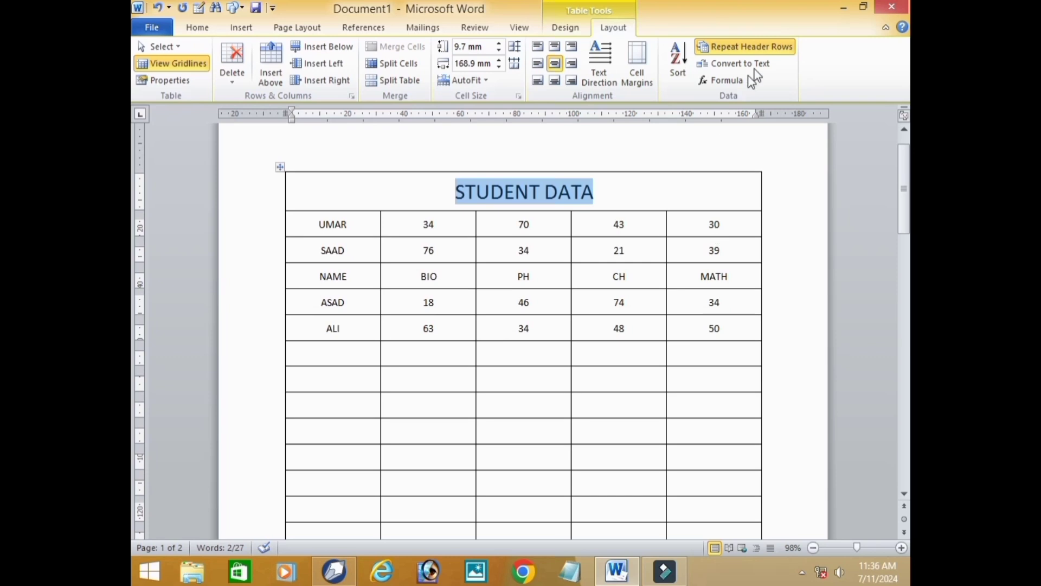
click(705, 64)
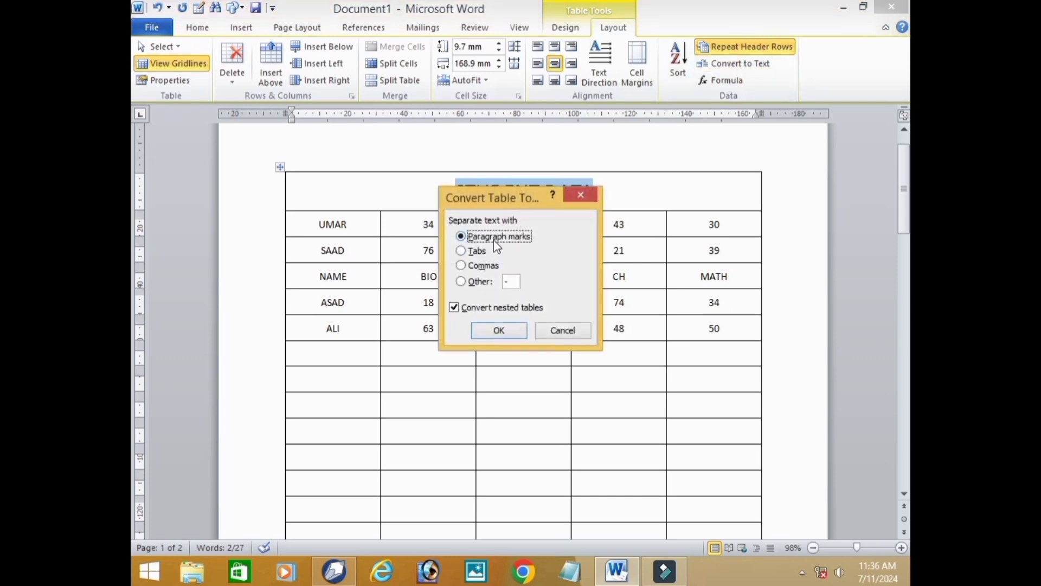
click(508, 332)
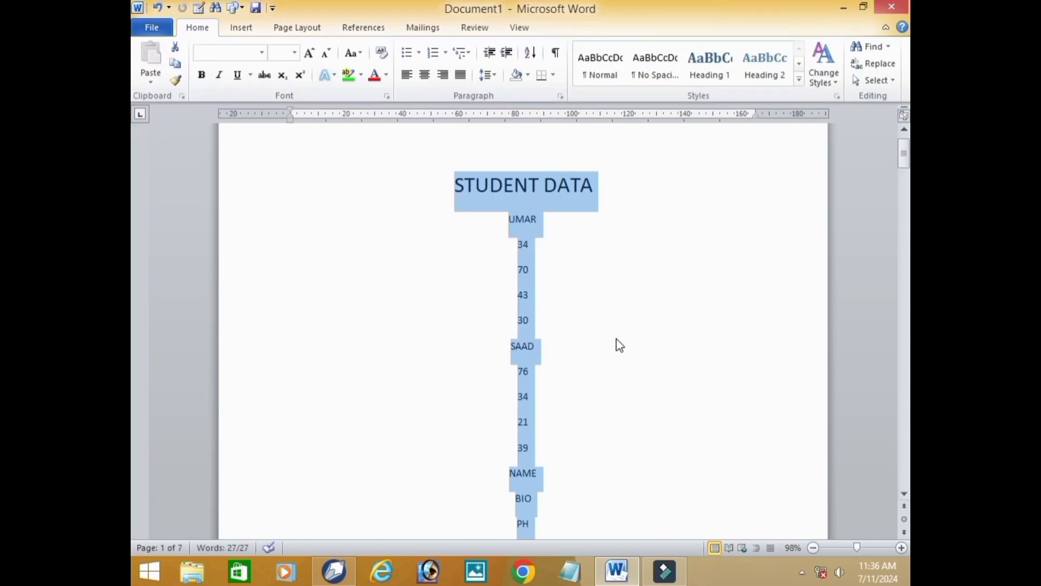
key(ctrl+z)
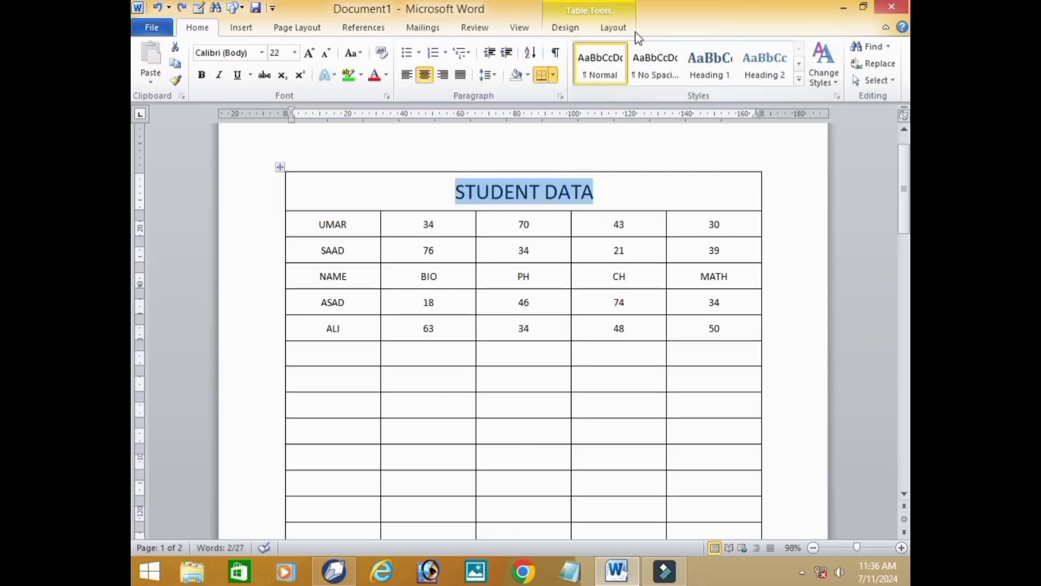
- Try converting the table to text separated by commas, review the resulting lines, and undo the conversion
click(631, 27)
click(752, 63)
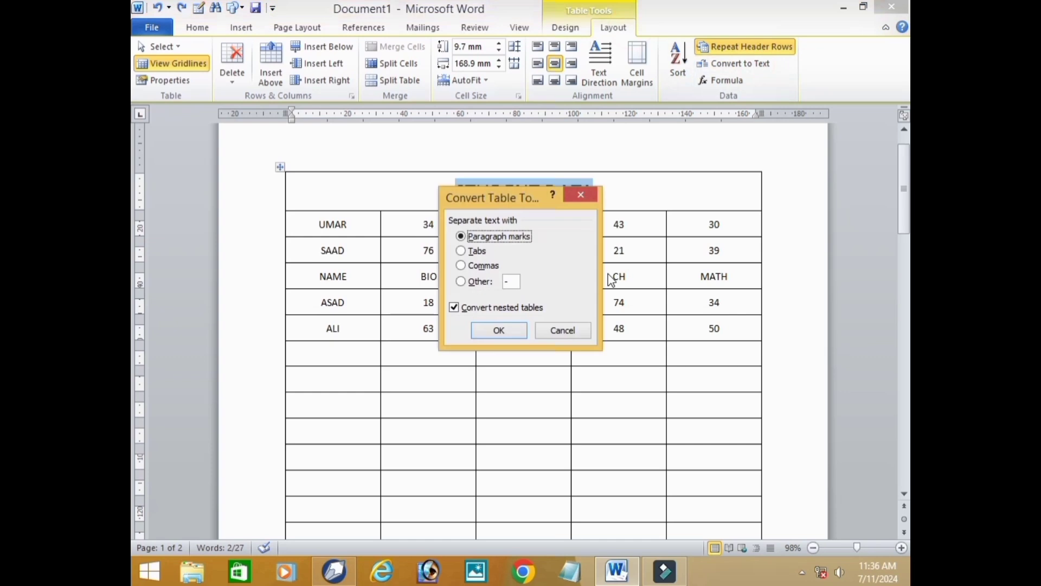
click(486, 267)
click(502, 329)
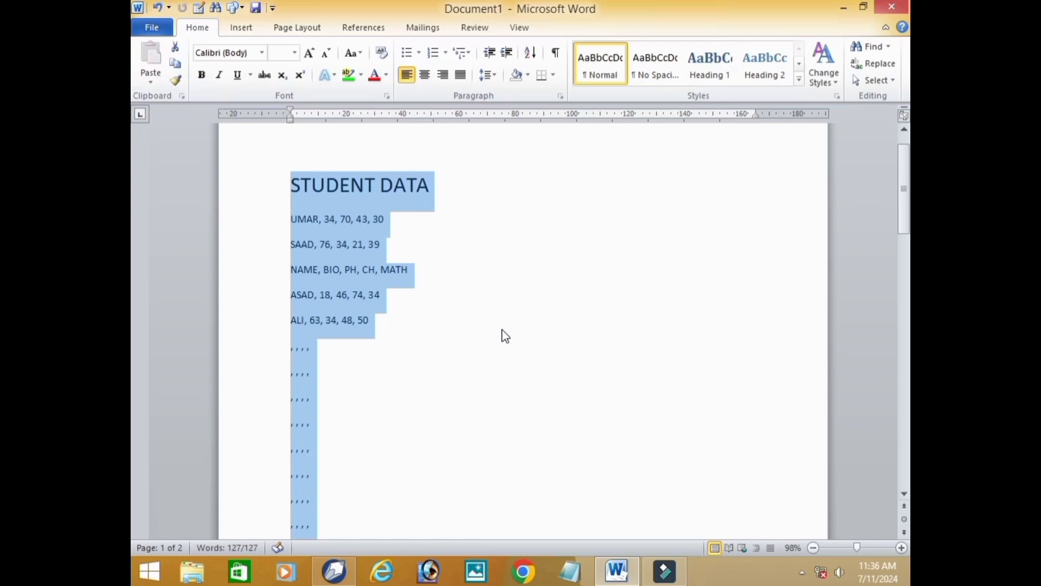
scroll(505, 336, down, 5)
scroll(513, 300, up, 5)
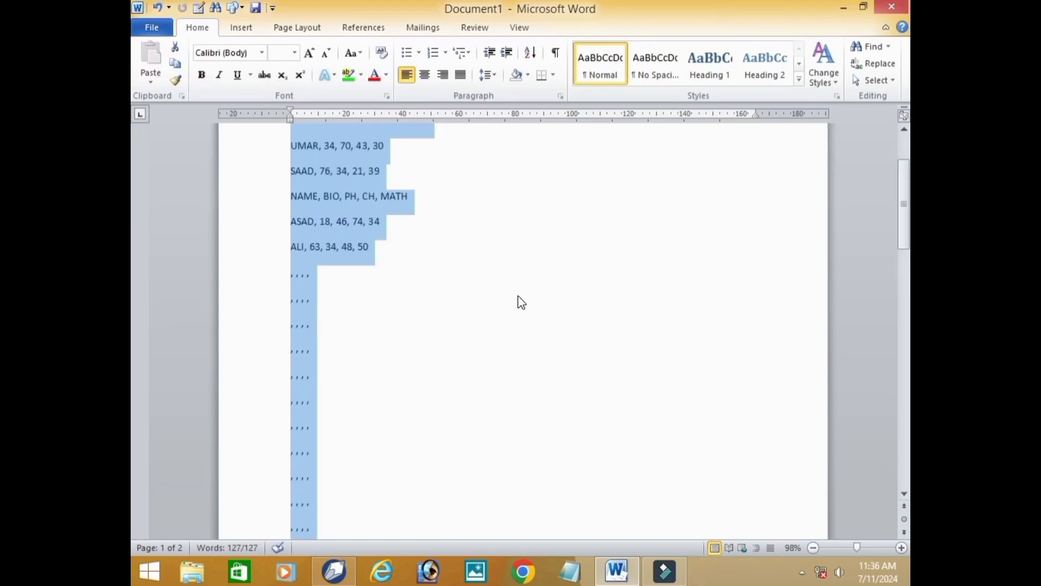
key(ctrl+z)
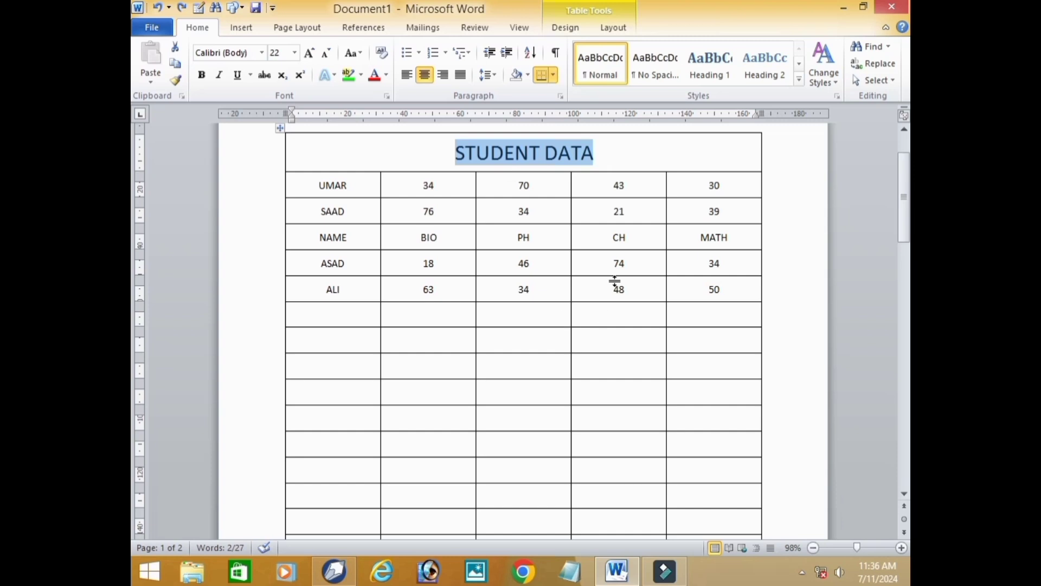
- Try converting the table to text with a hyphen as the custom separator, and undo the conversion
click(613, 27)
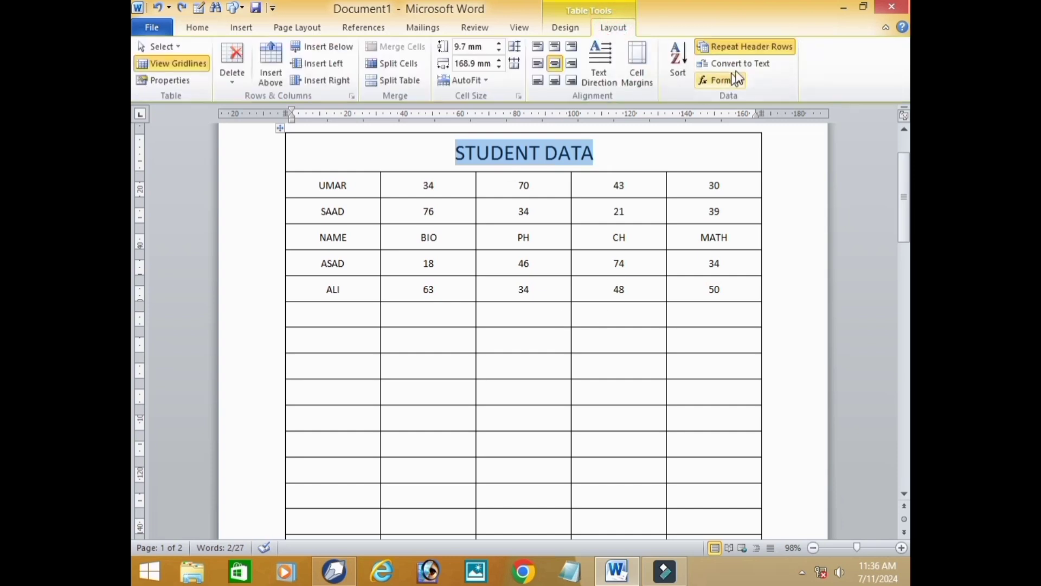
click(756, 73)
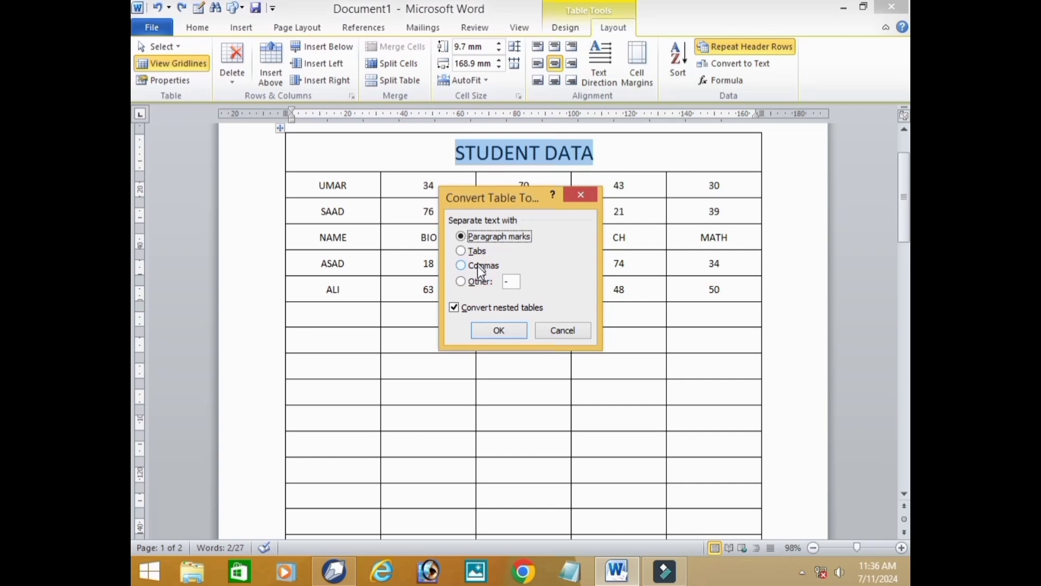
click(479, 282)
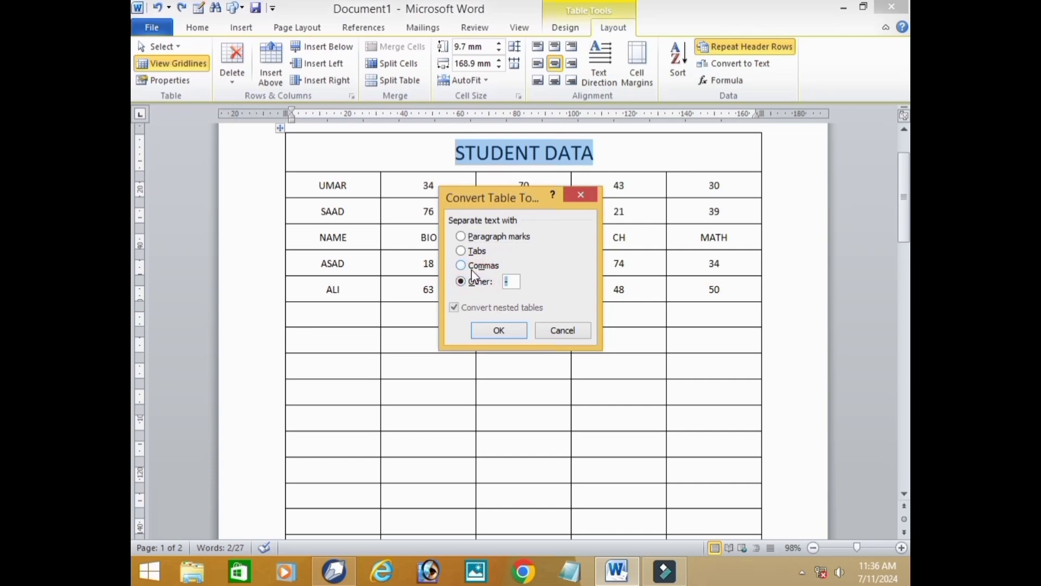
click(513, 332)
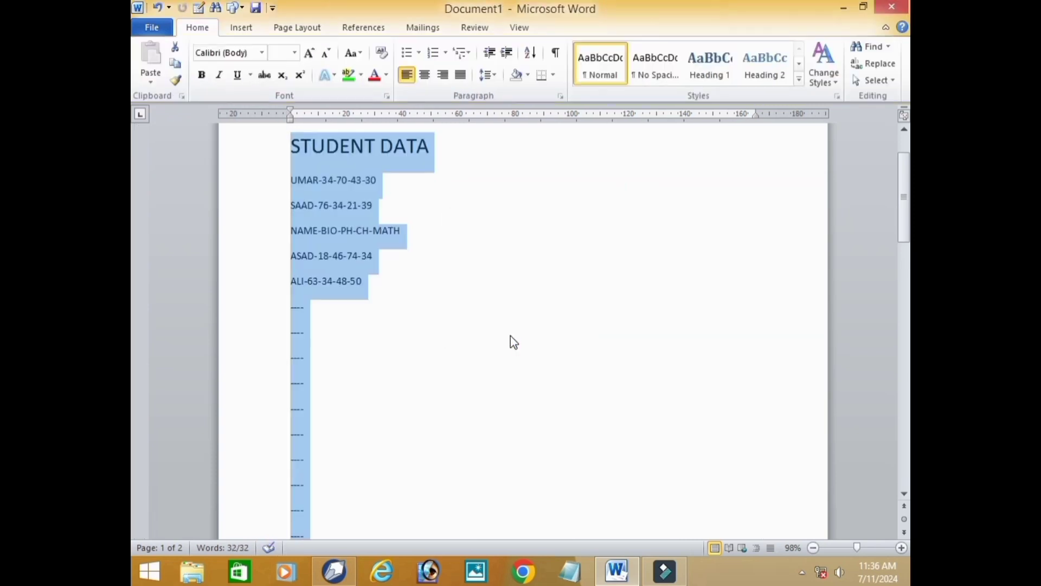
click(513, 341)
key(ctrl+z)
- Insert a blank column after the MATH column and place the cursor in its cell in the first row below the title
click(604, 30)
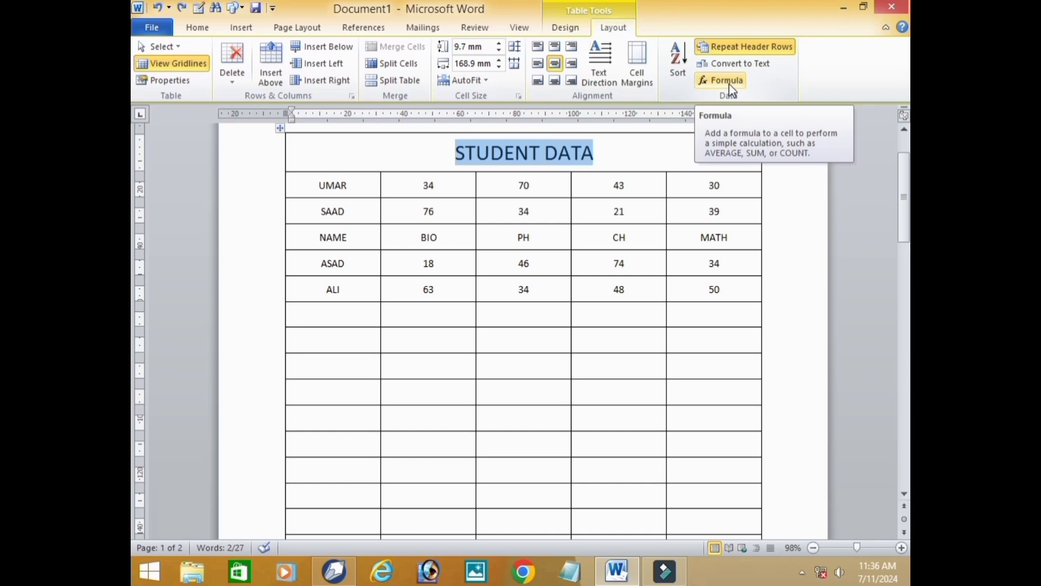
click(737, 188)
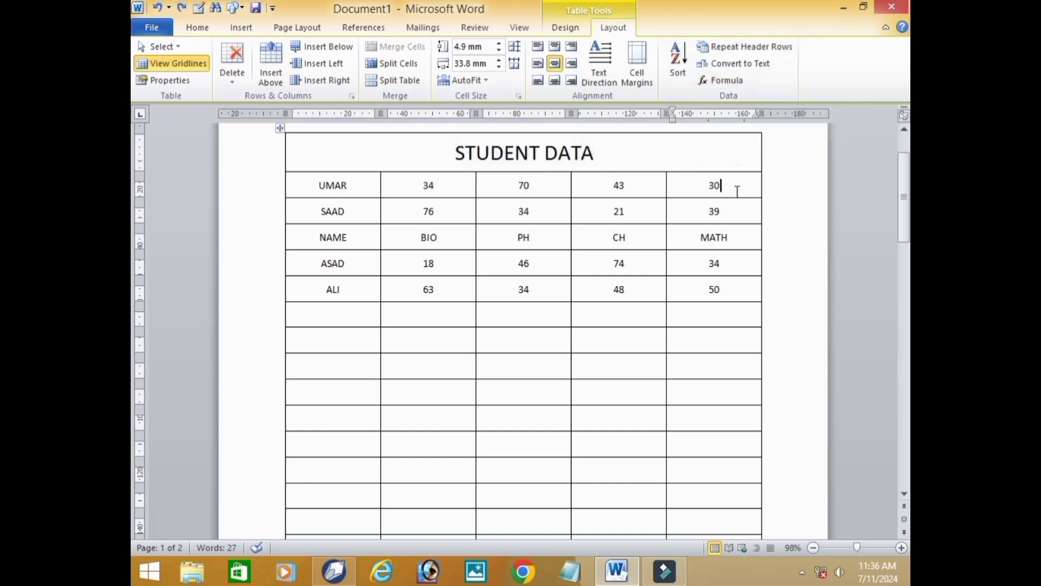
click(326, 81)
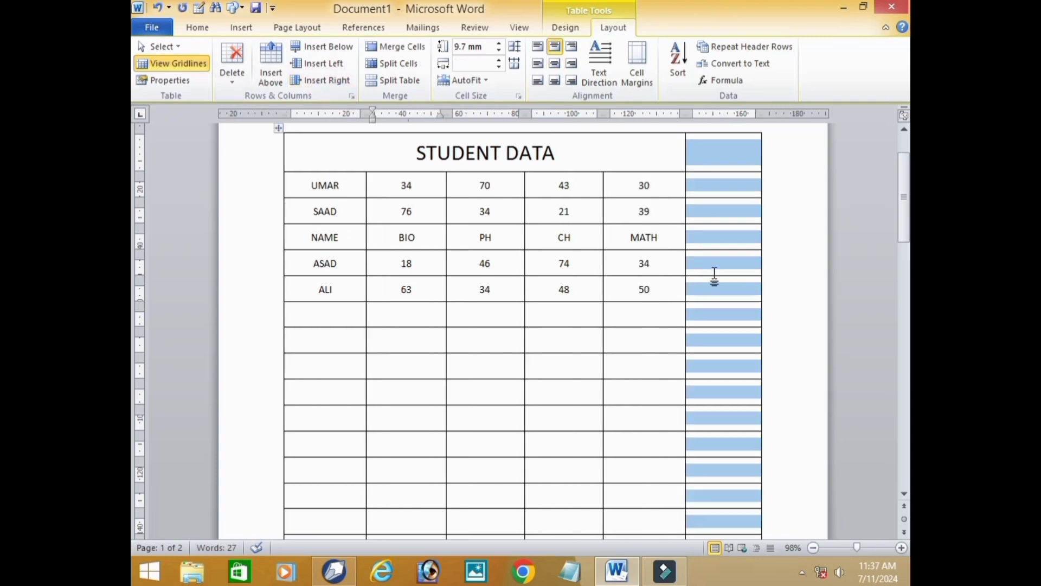
click(788, 239)
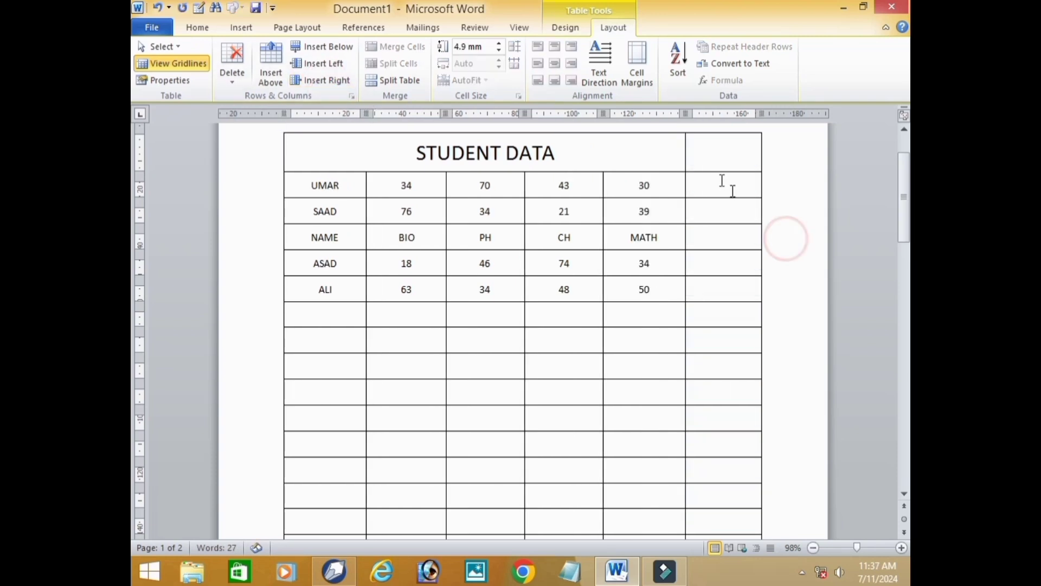
click(698, 190)
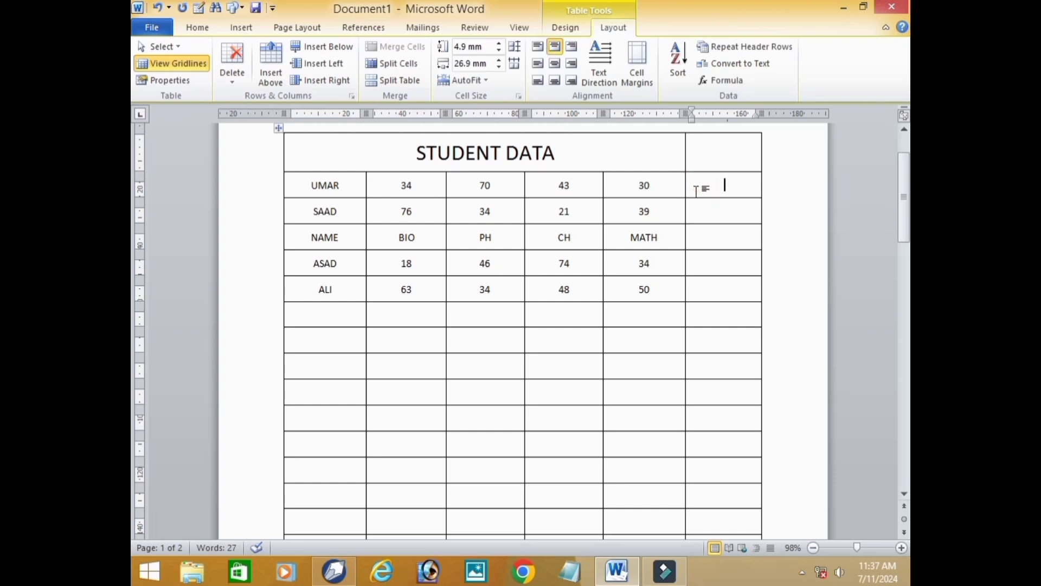
- Insert the formula =SUM(LEFT) in the last column's first row below the title and repeat it in the four rows below
click(724, 81)
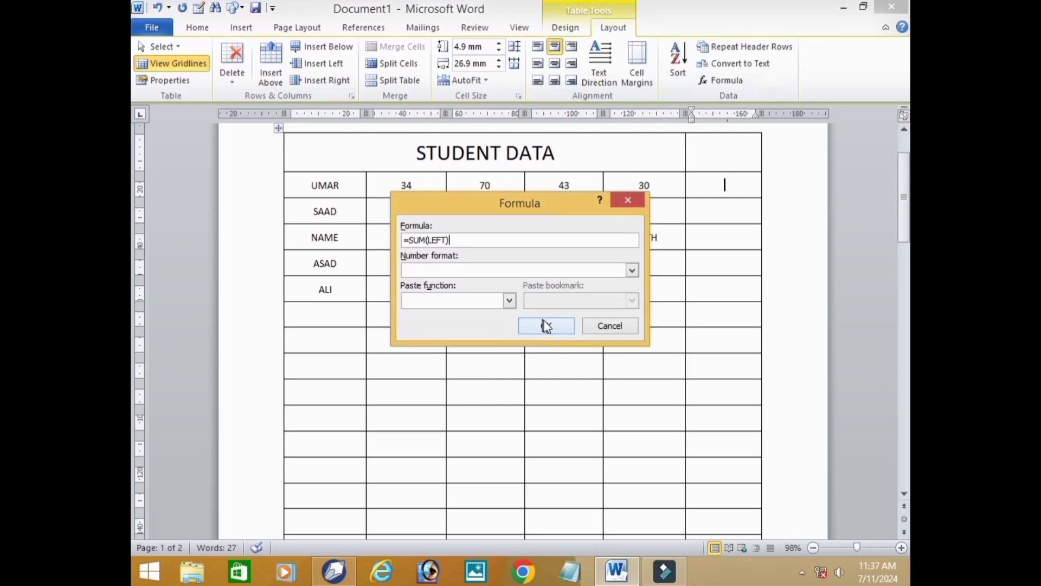
click(546, 325)
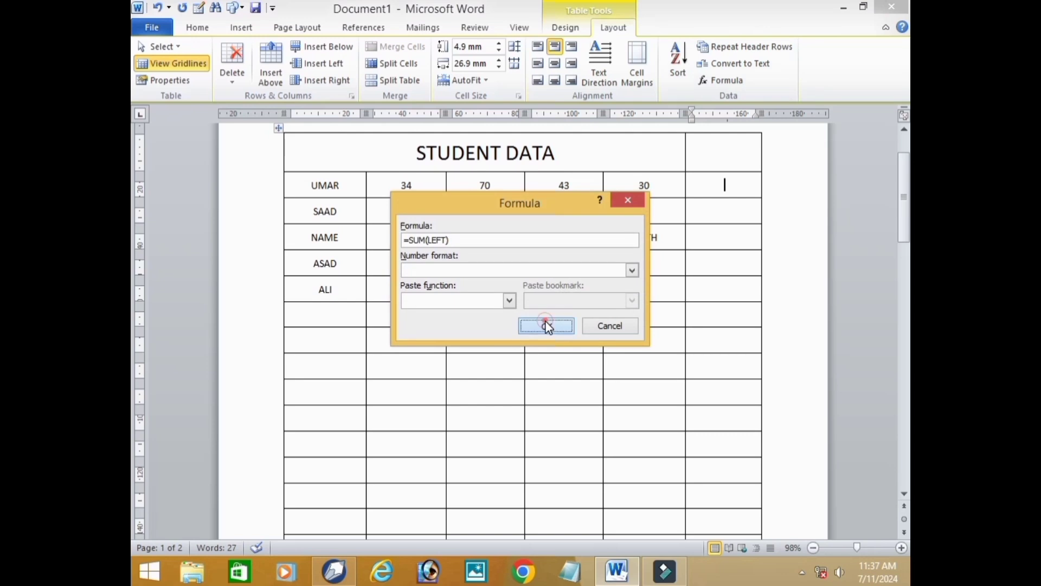
click(724, 216)
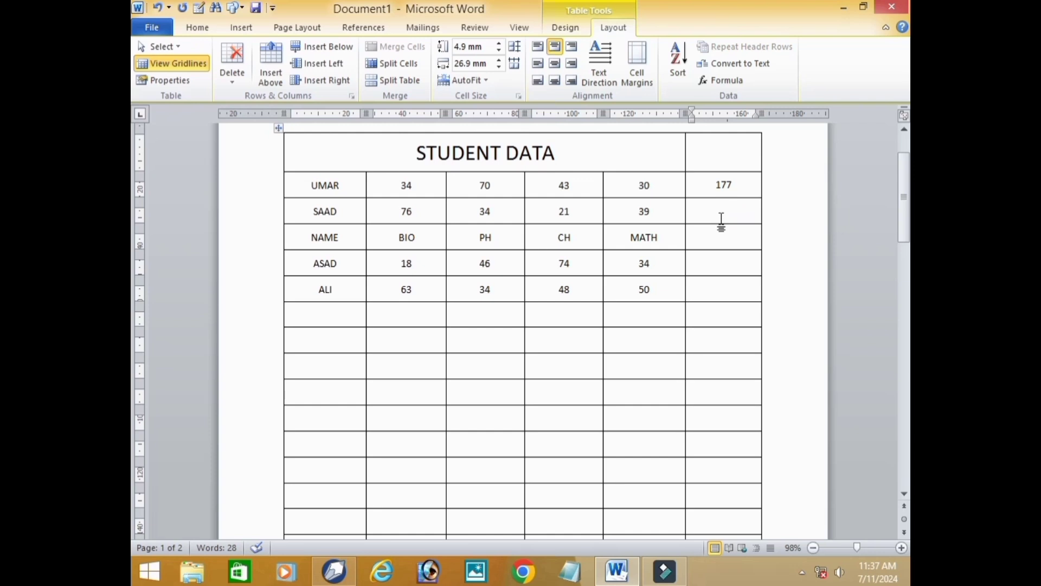
key(F4)
click(735, 239)
key(F4)
click(725, 259)
key(F4)
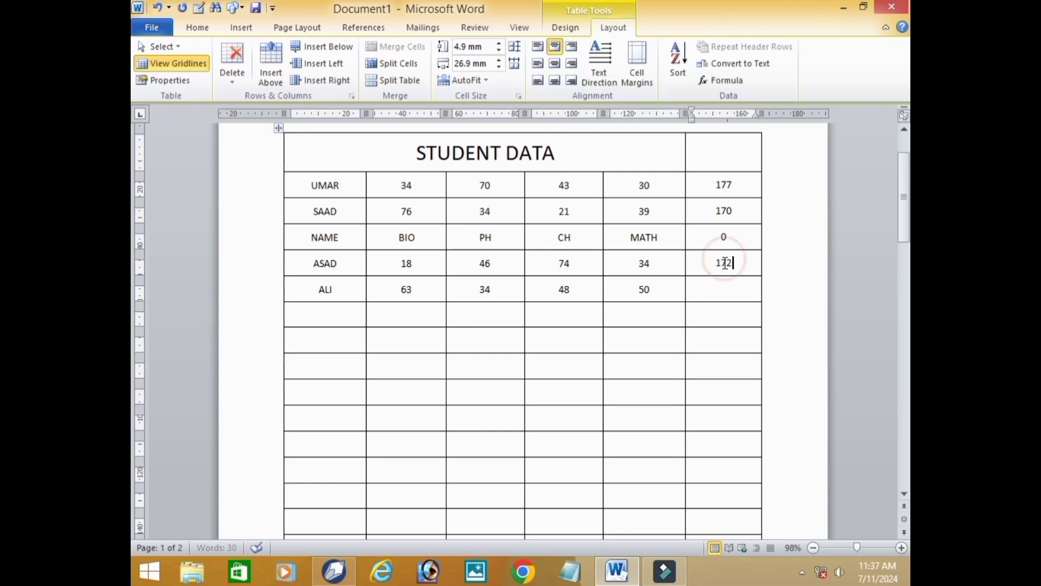
click(714, 284)
key(F4)
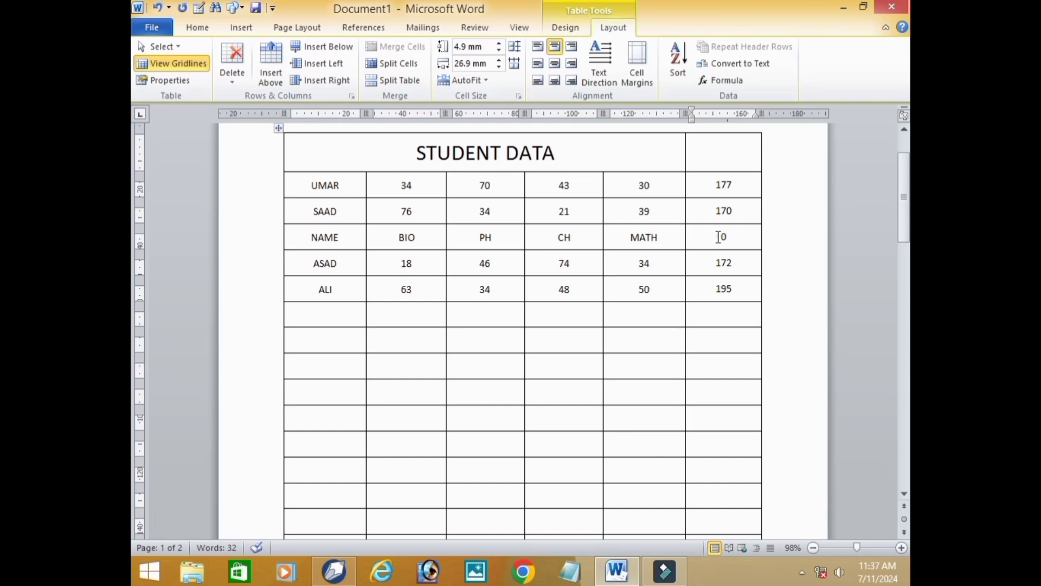
- Delete the formula result in the NAME, BIO, PH, CH, MATH row and clear that row's column headings
drag(718, 237, 734, 248)
key(Delete)
drag(658, 242, 304, 244)
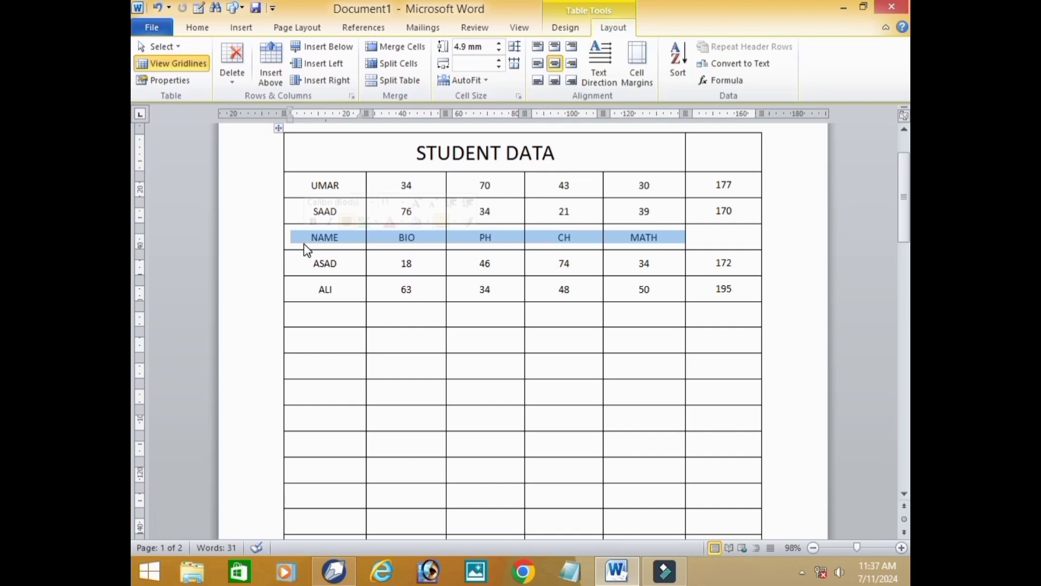
key(Delete)
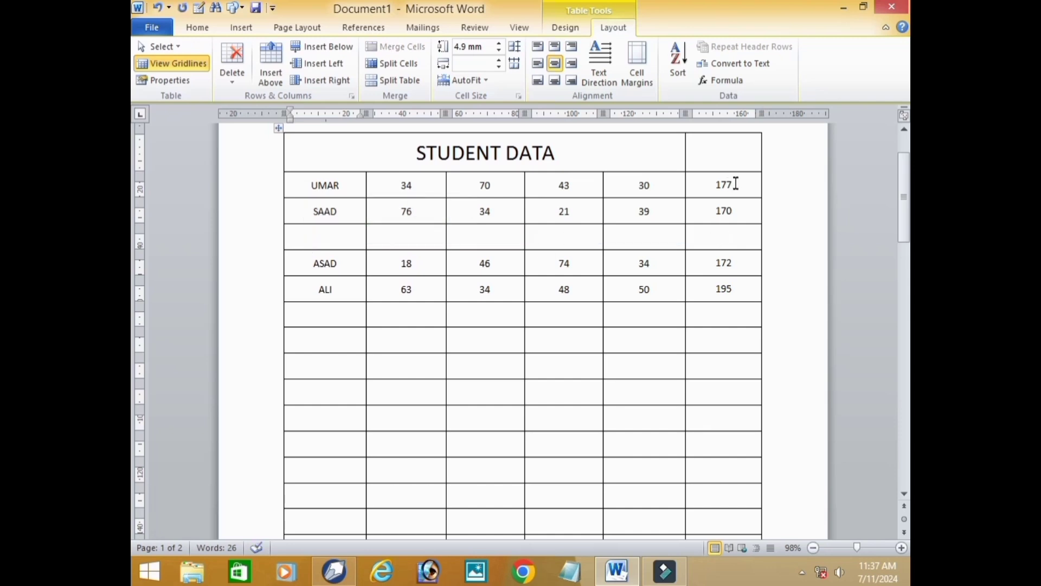
click(727, 80)
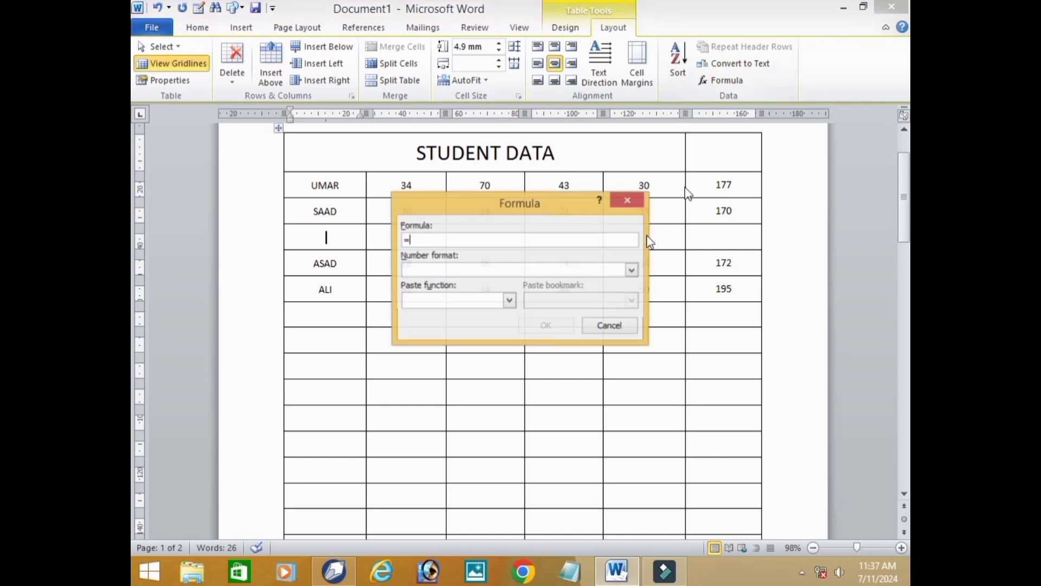
click(627, 200)
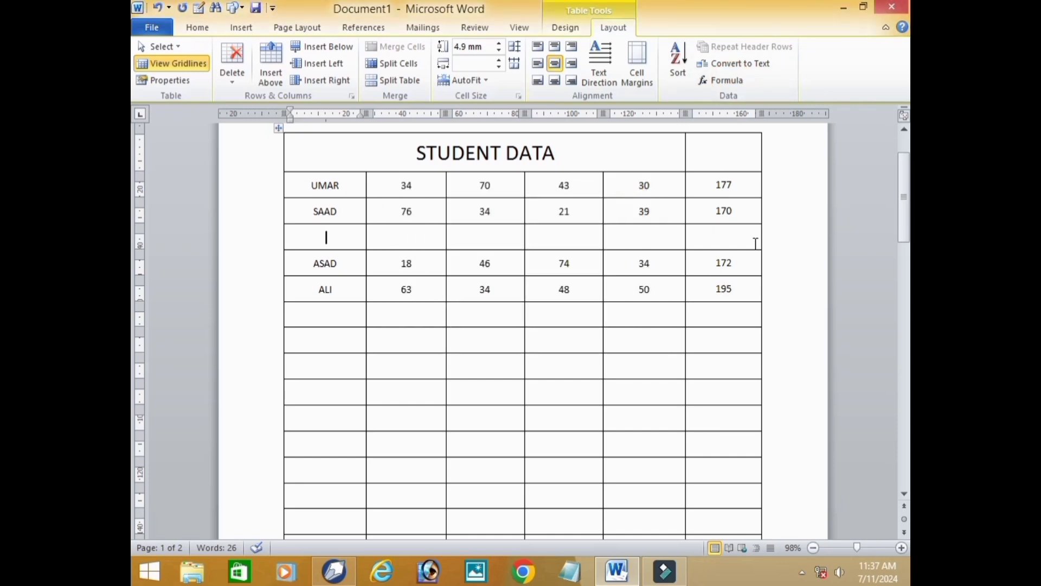
scroll(756, 244, up, 1)
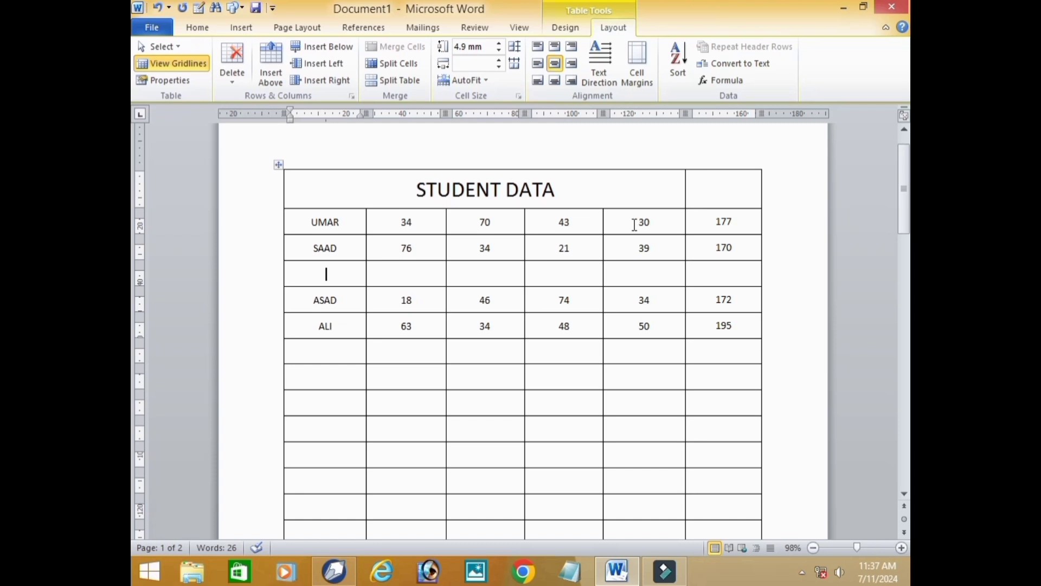
click(411, 314)
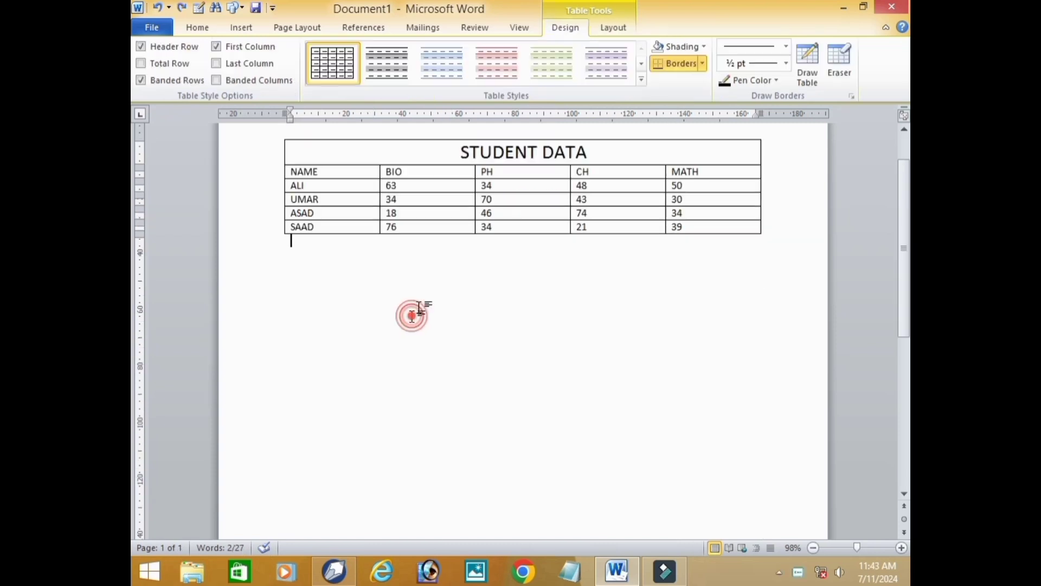
- Try the red, purple, teal and orange styles with a solid first column, and apply the teal banded-row style to the STUDENT DATA table
click(543, 199)
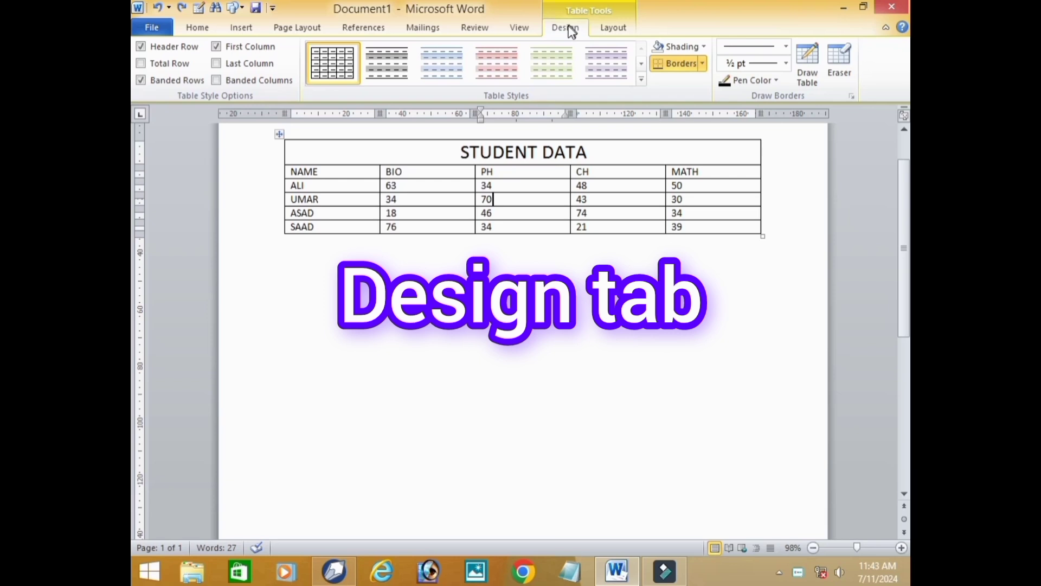
click(641, 80)
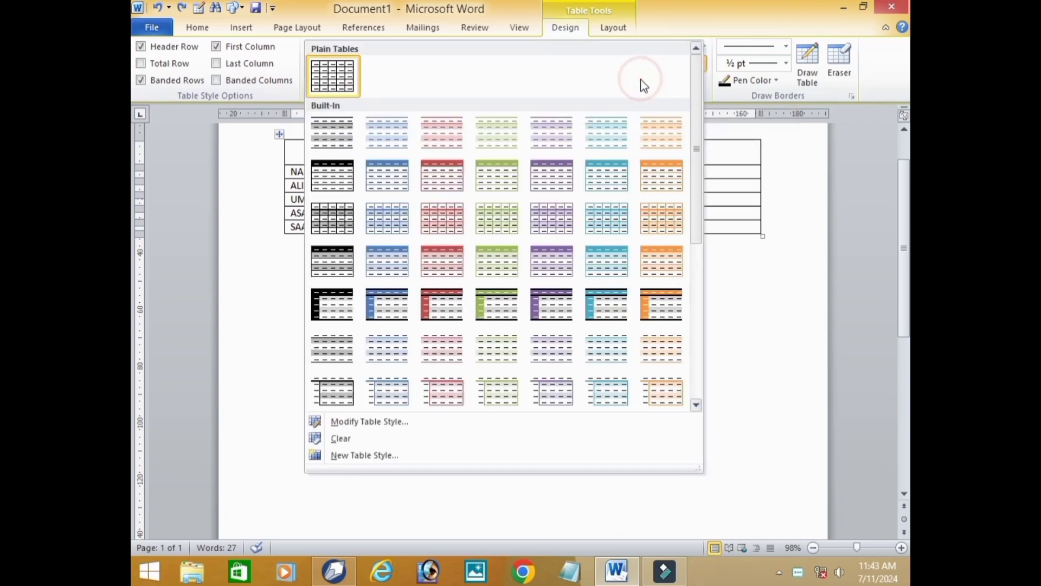
click(454, 306)
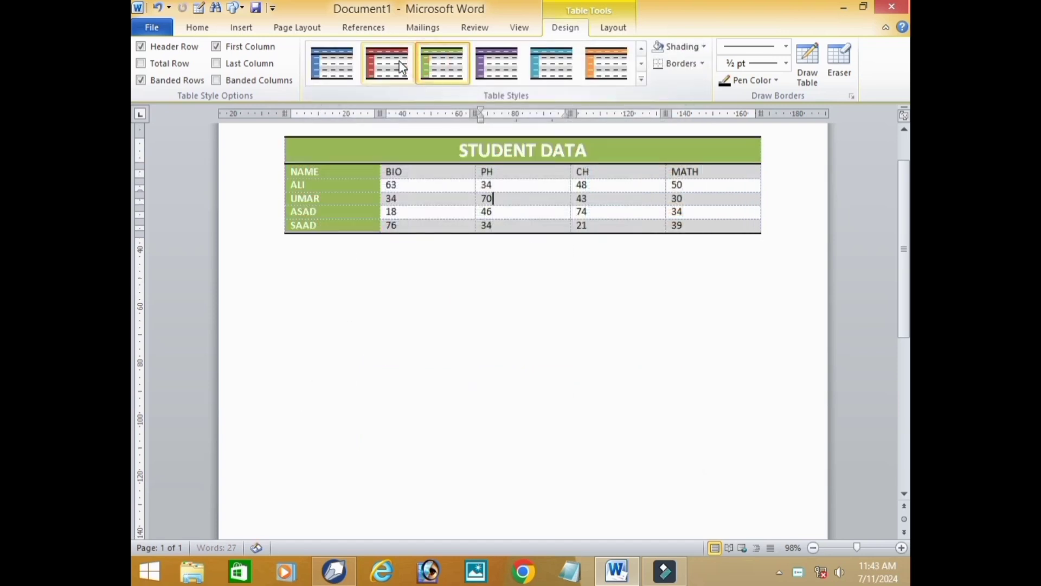
click(567, 65)
click(603, 70)
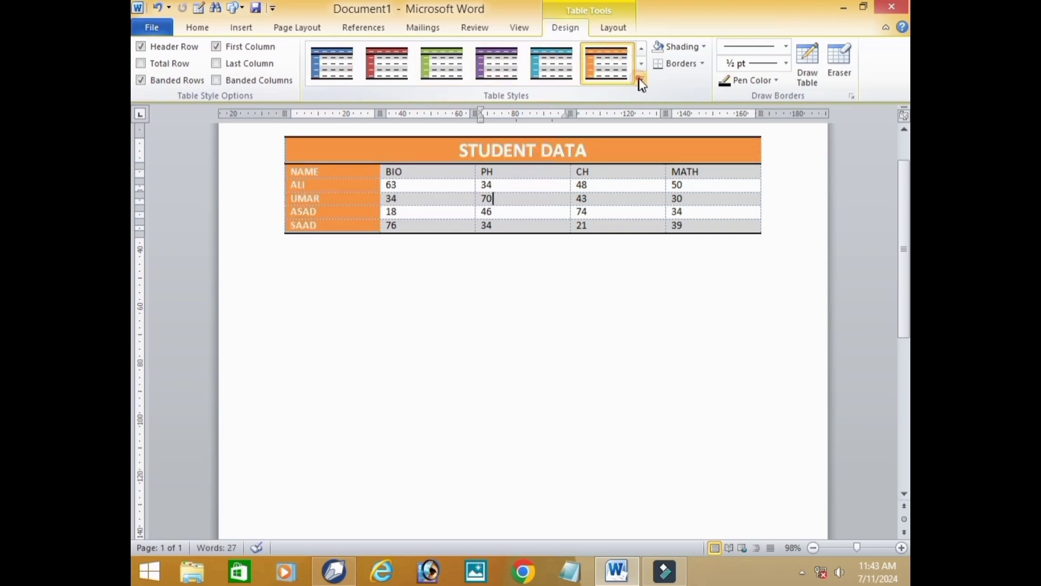
click(642, 79)
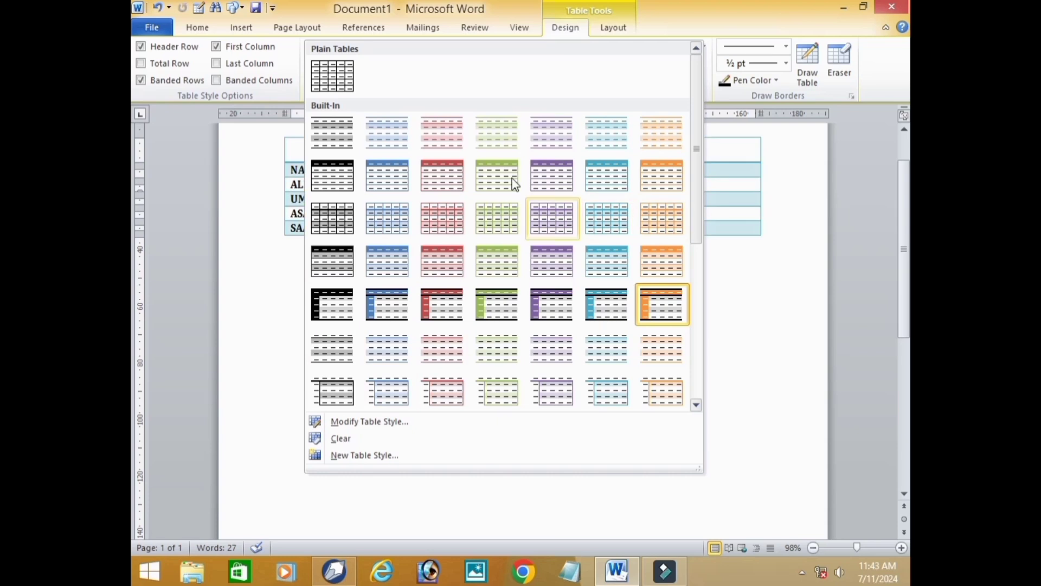
click(595, 249)
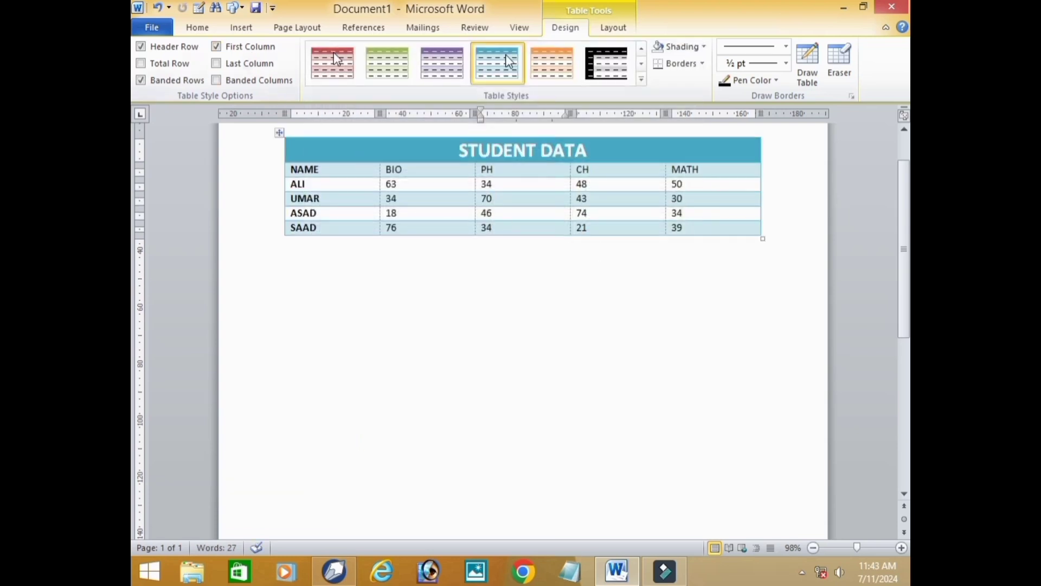
- Switch the table's Header Row and First Column style options off and back on to compare their formatting
click(178, 47)
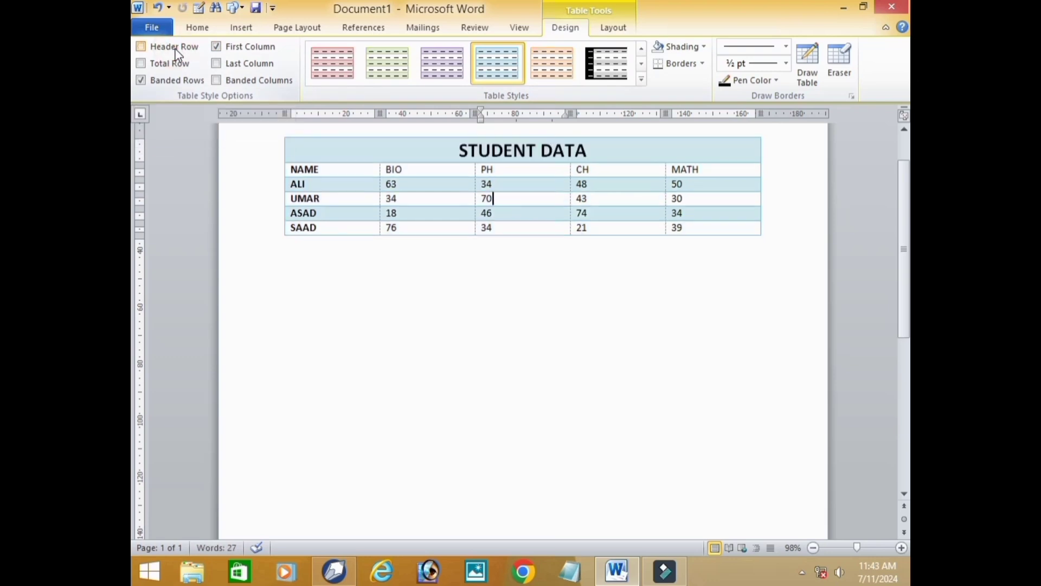
click(175, 46)
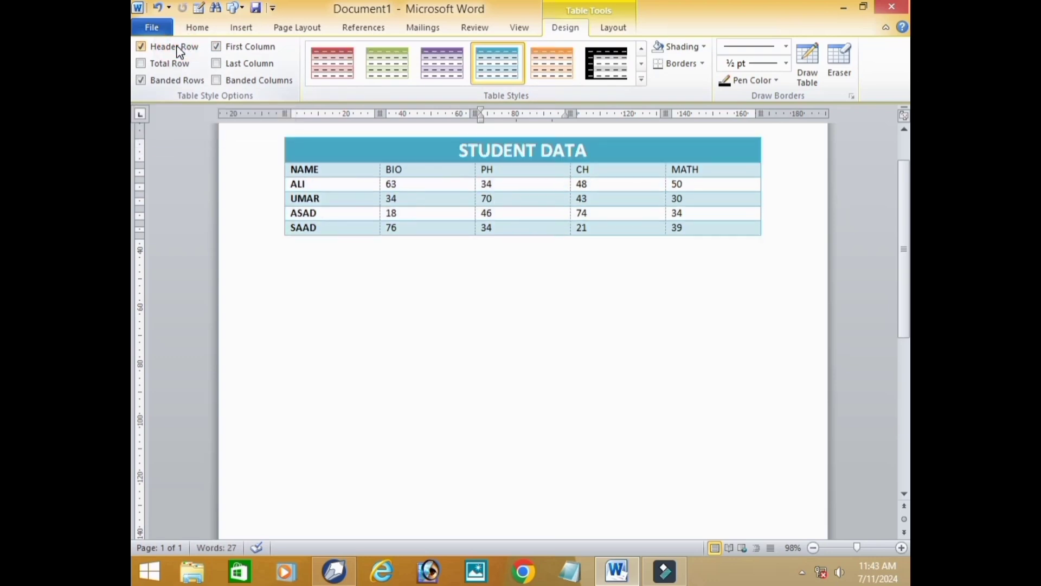
click(234, 47)
click(240, 48)
click(240, 48)
click(240, 48)
click(230, 49)
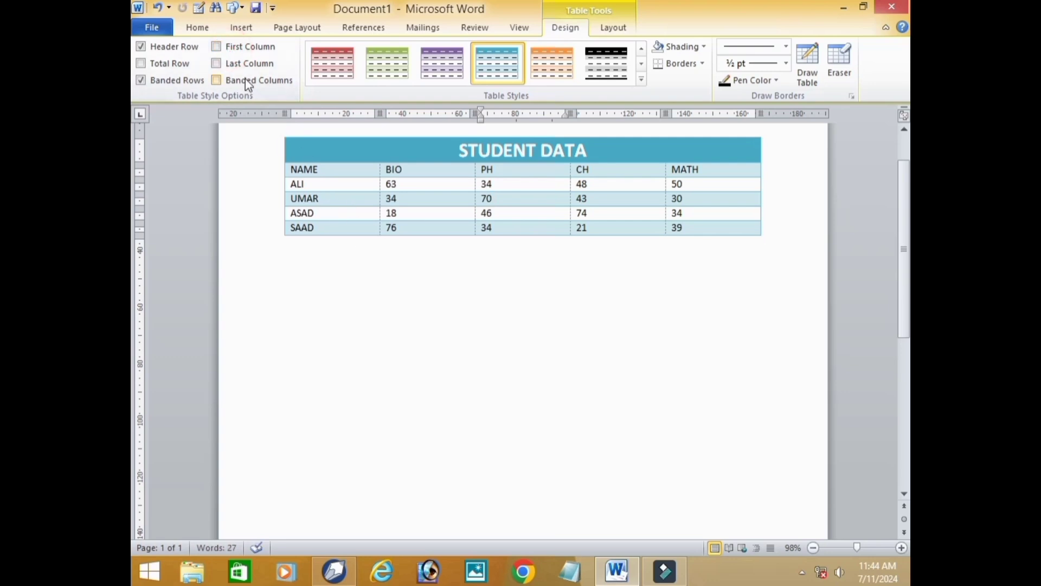
click(251, 53)
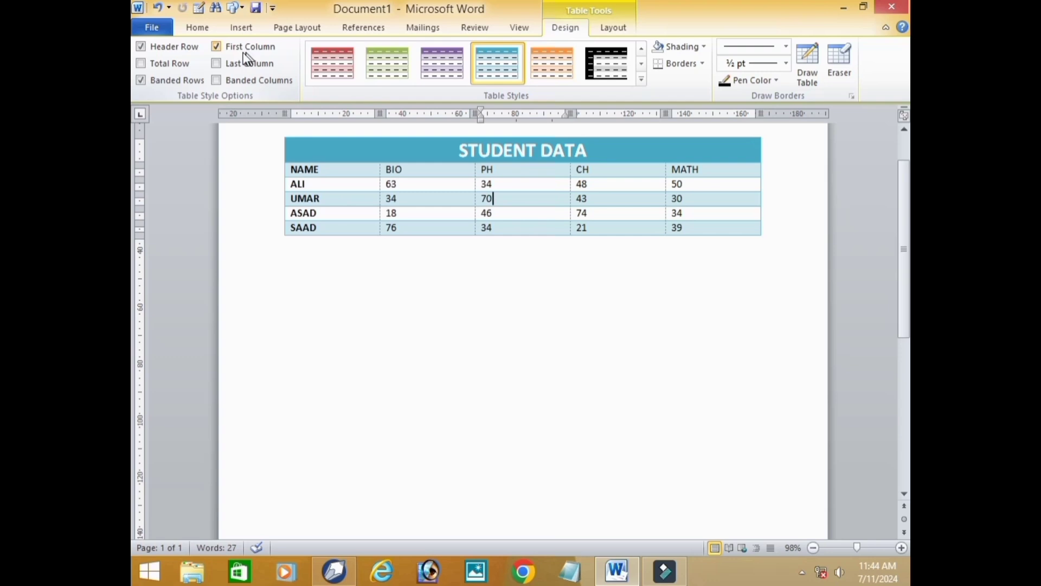
- Enable the Total Row, Last Column and Banded Columns style options, and test Banded Rows off and on, leaving it enabled
click(181, 64)
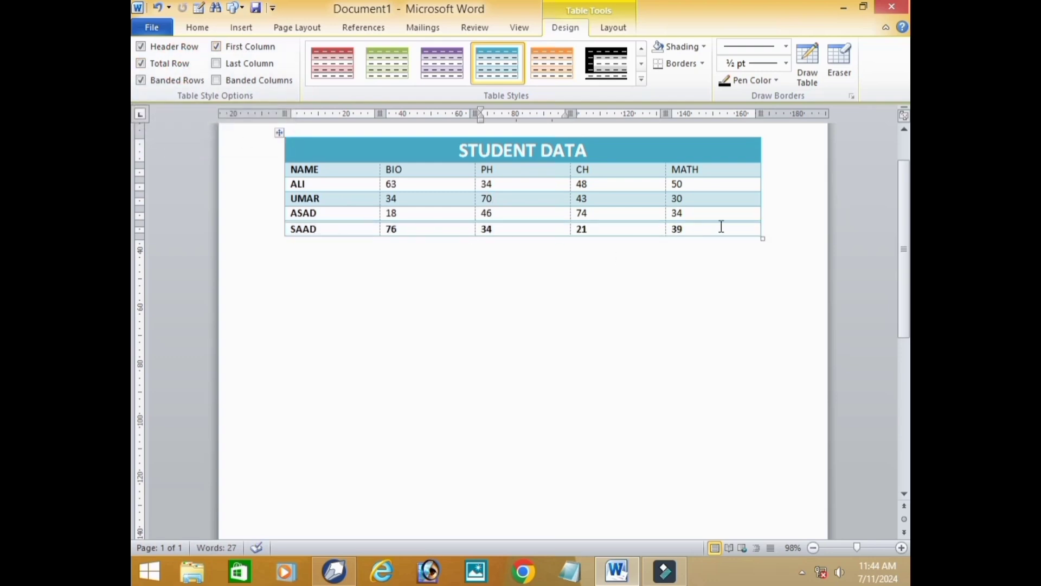
click(173, 80)
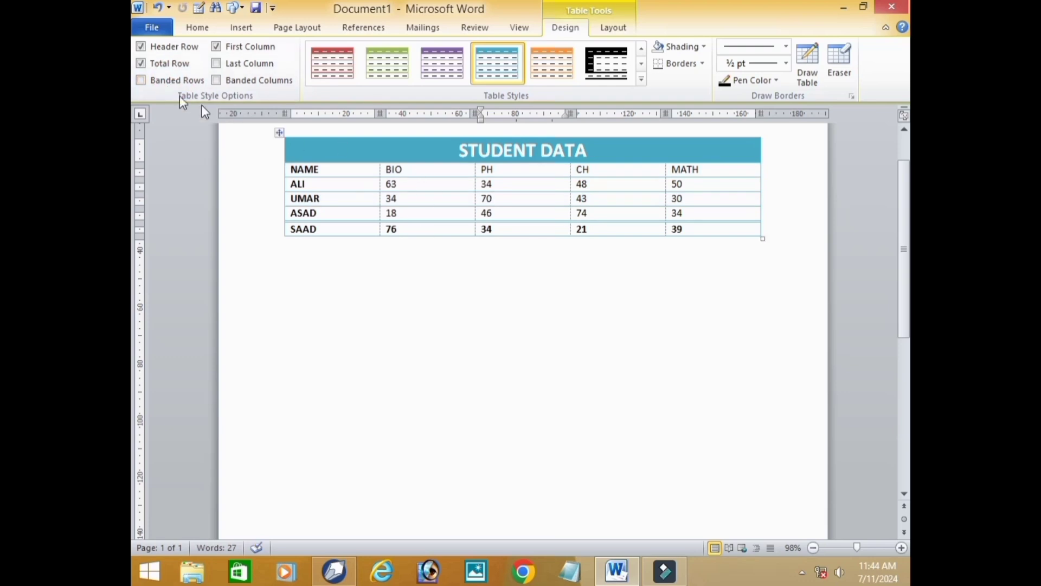
click(166, 80)
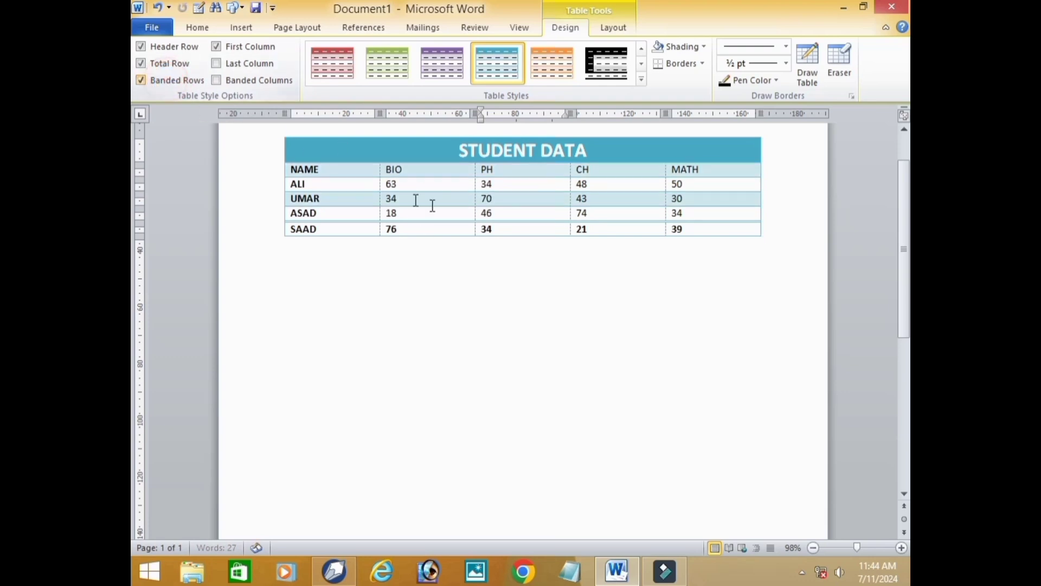
click(142, 80)
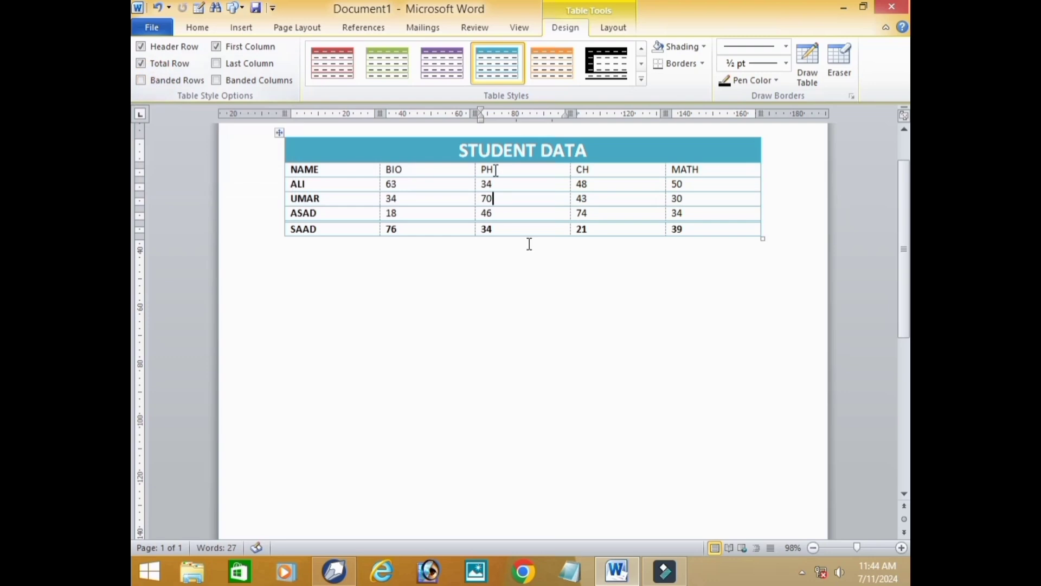
click(165, 80)
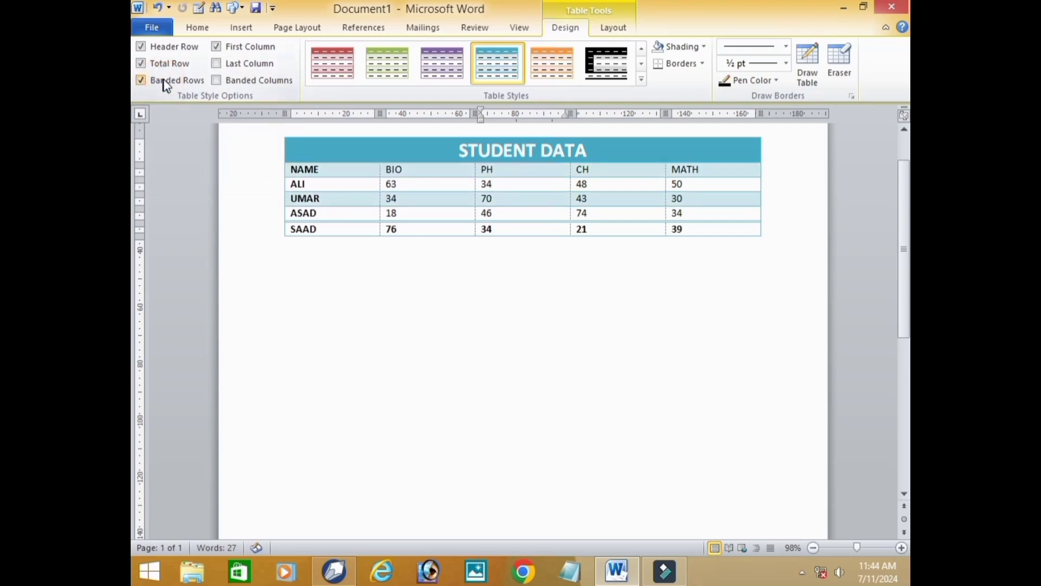
click(261, 65)
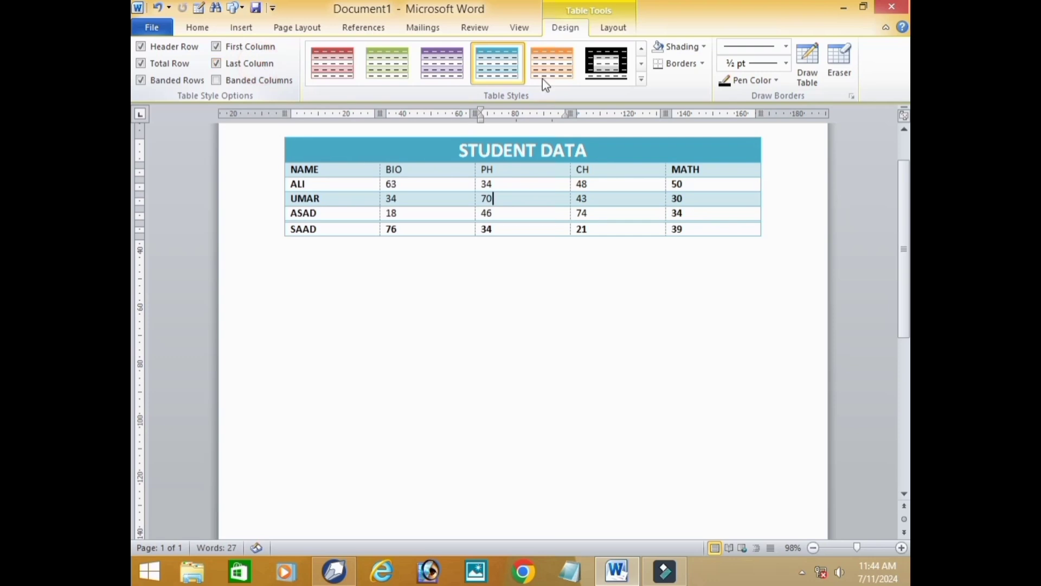
click(266, 81)
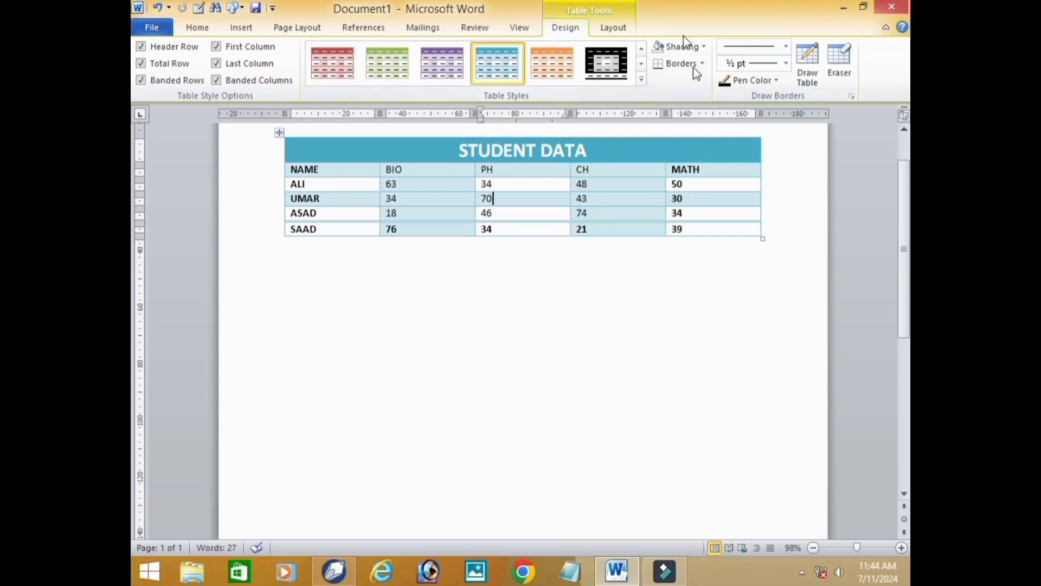
- Shade the whole table standard red and apply a bottom border to it
click(279, 132)
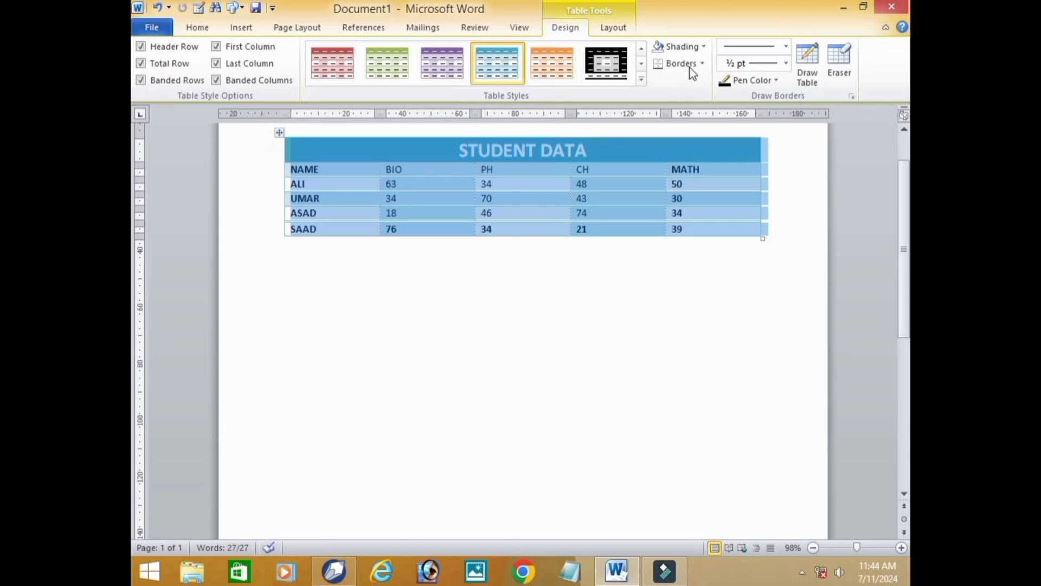
click(704, 47)
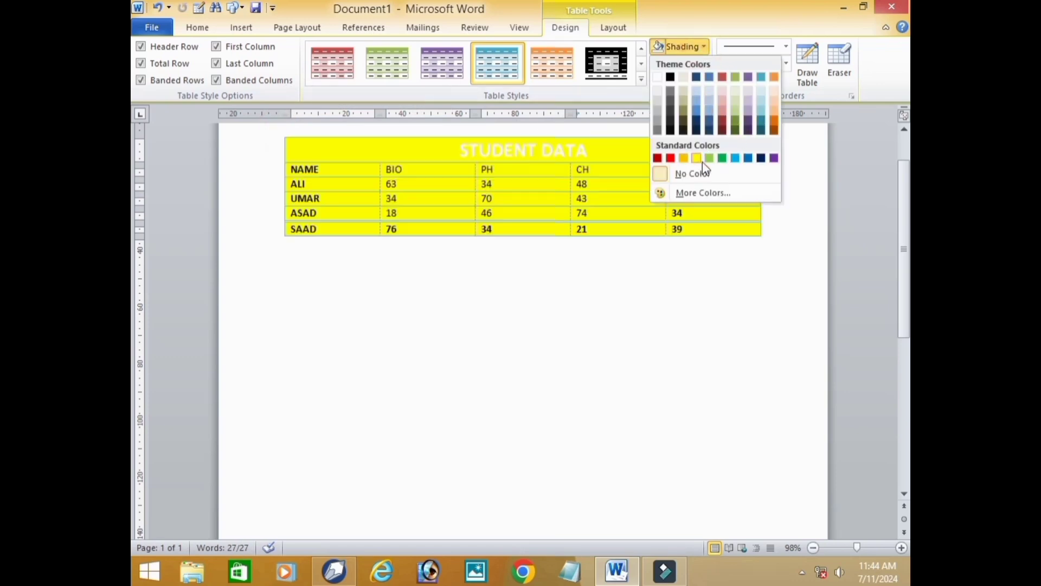
click(675, 158)
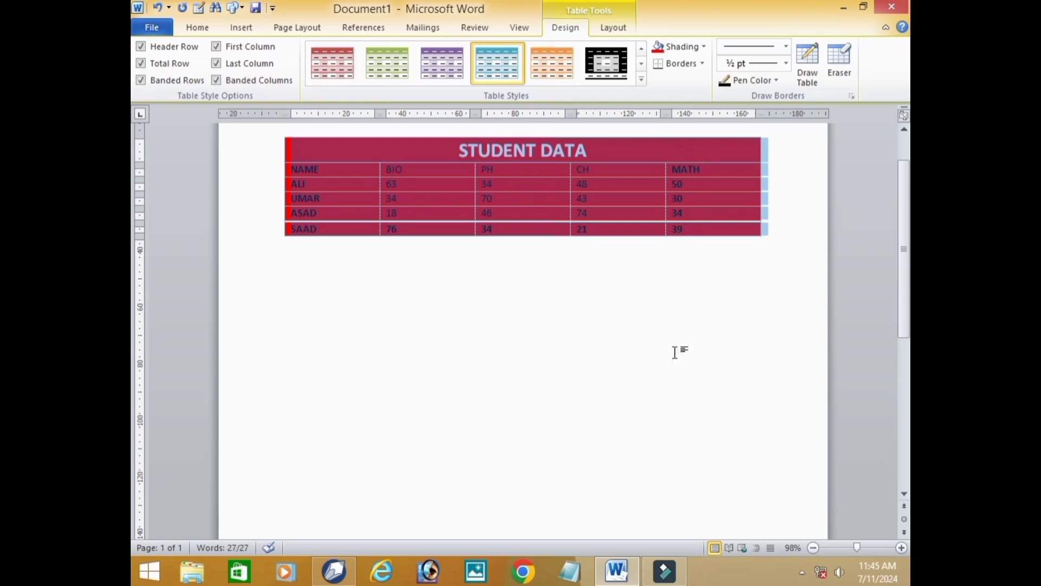
click(701, 65)
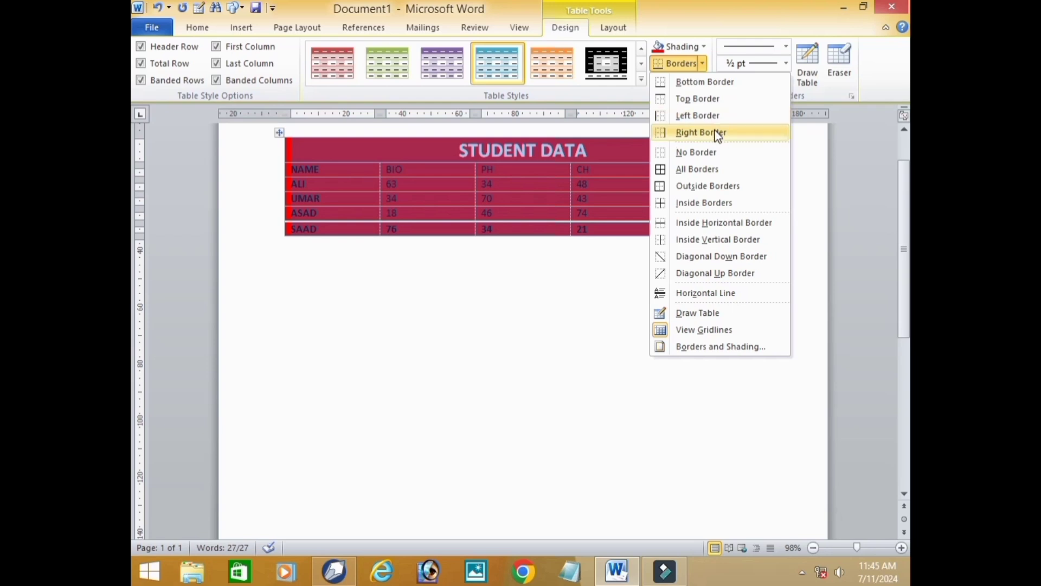
click(710, 84)
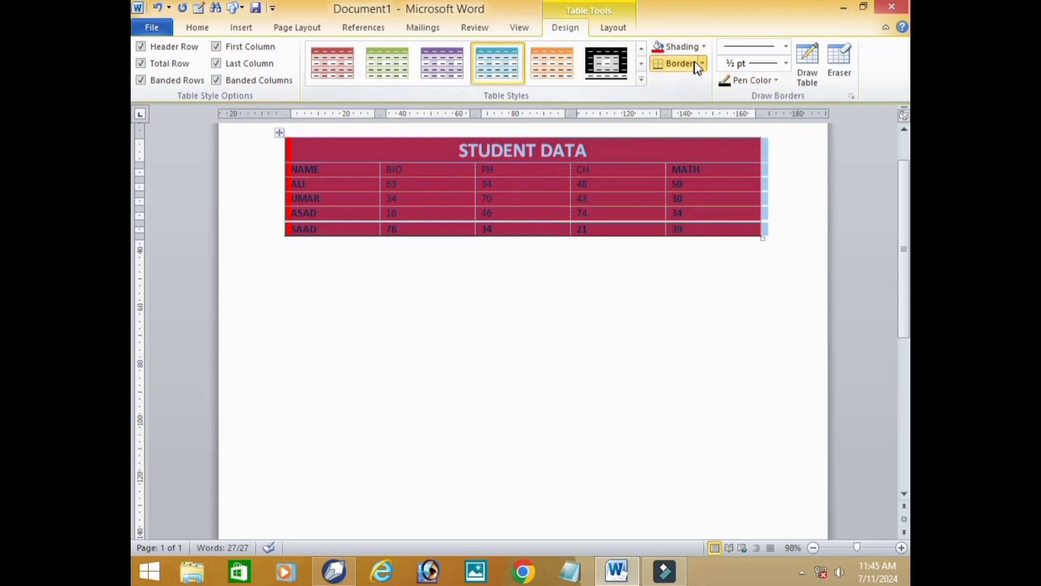
- Set the border pen to the thick diagonal-striped line style at 3 pt in standard light blue
click(786, 48)
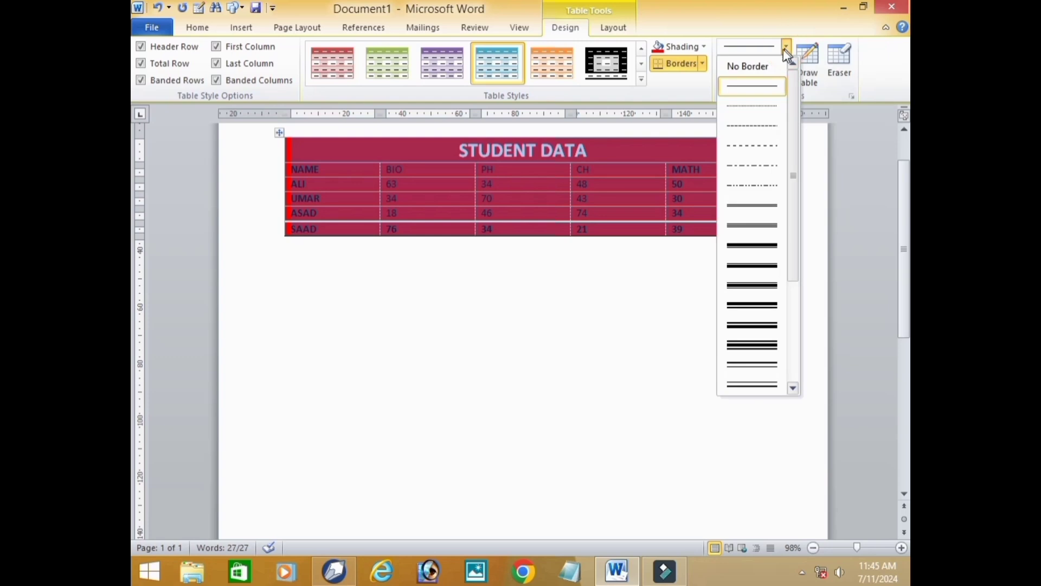
drag(792, 140, 798, 271)
drag(794, 325, 793, 73)
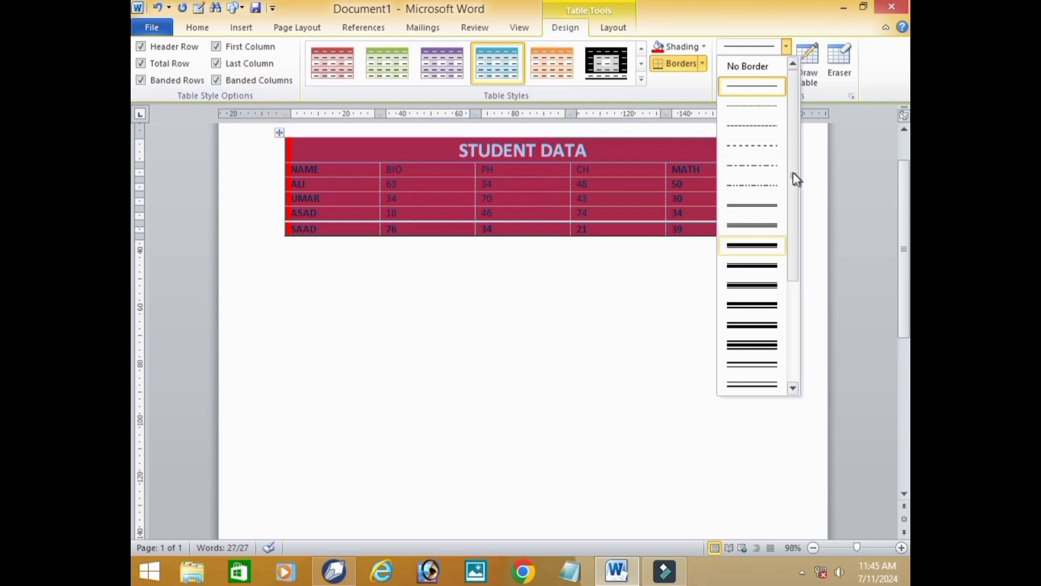
drag(793, 171, 799, 300)
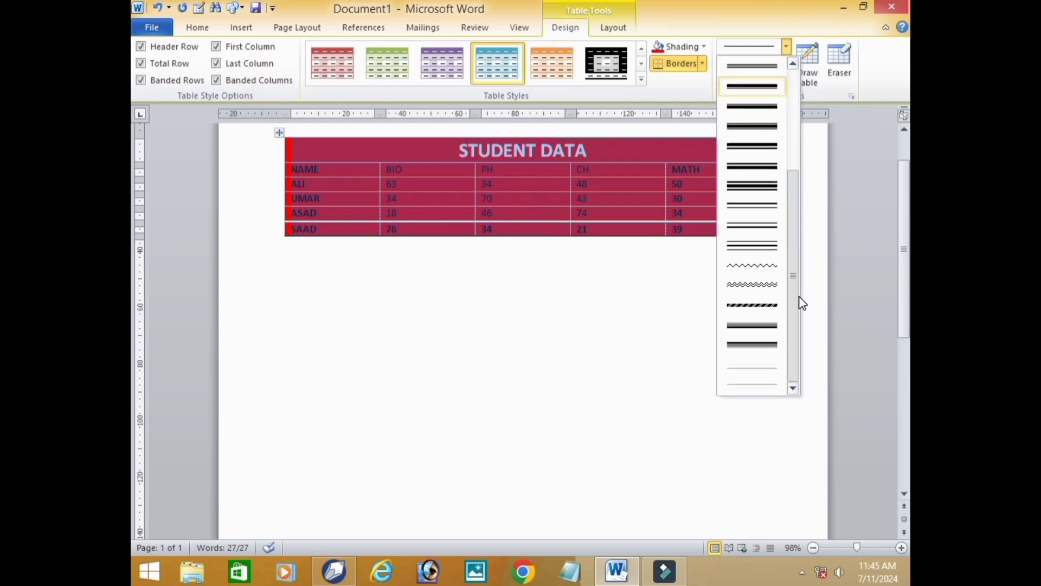
click(752, 306)
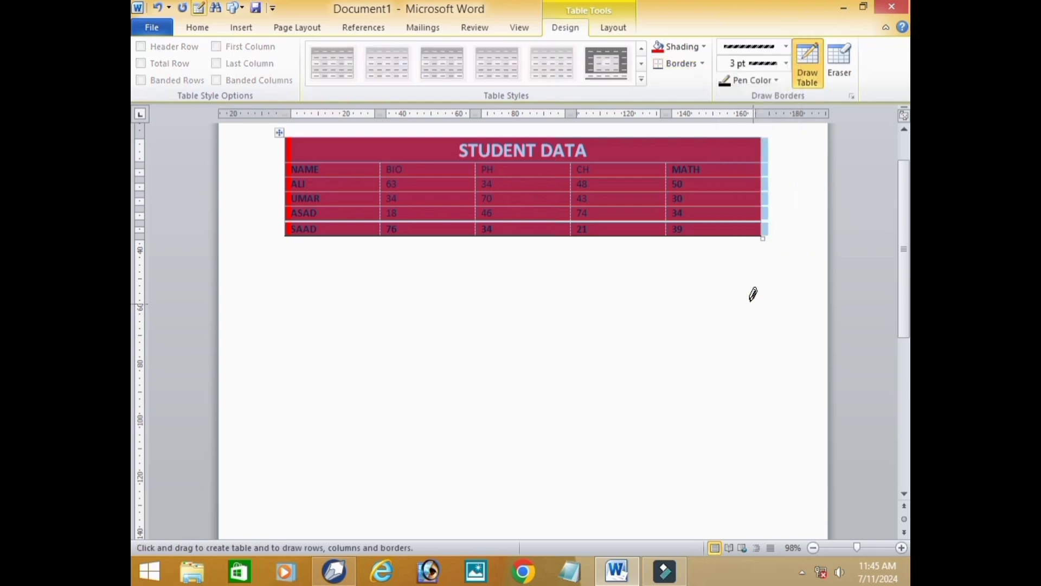
click(778, 79)
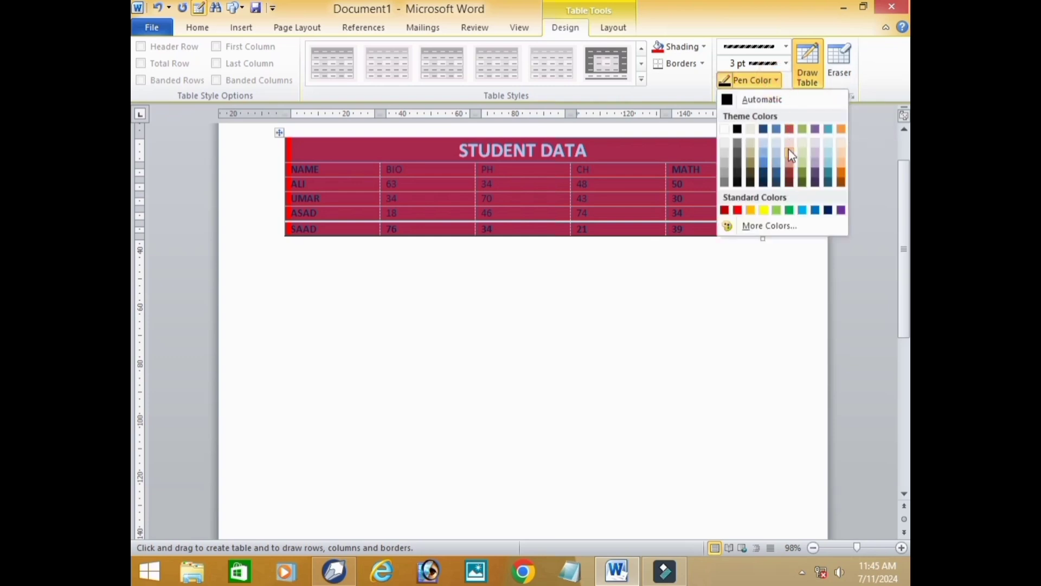
click(803, 210)
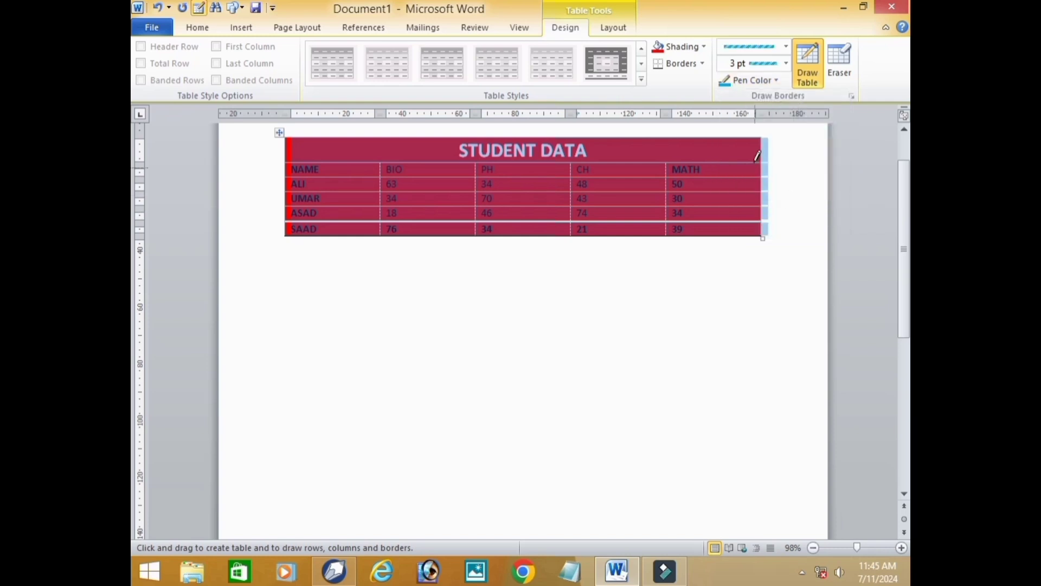
- Trace the title row's top and right edges with the border pen, and remove all borders from the table
click(765, 136)
click(759, 137)
drag(288, 131, 748, 208)
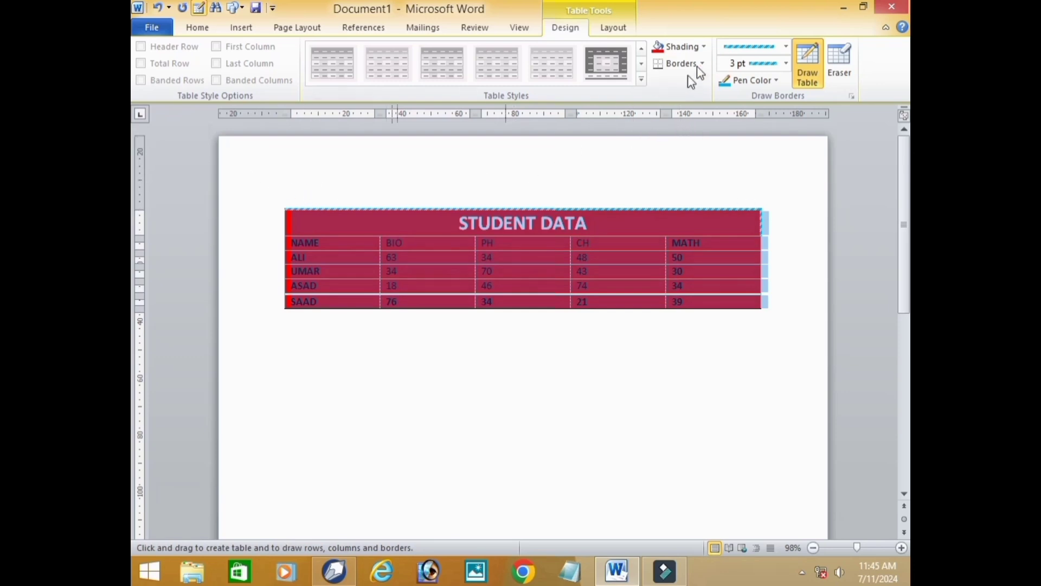
click(701, 64)
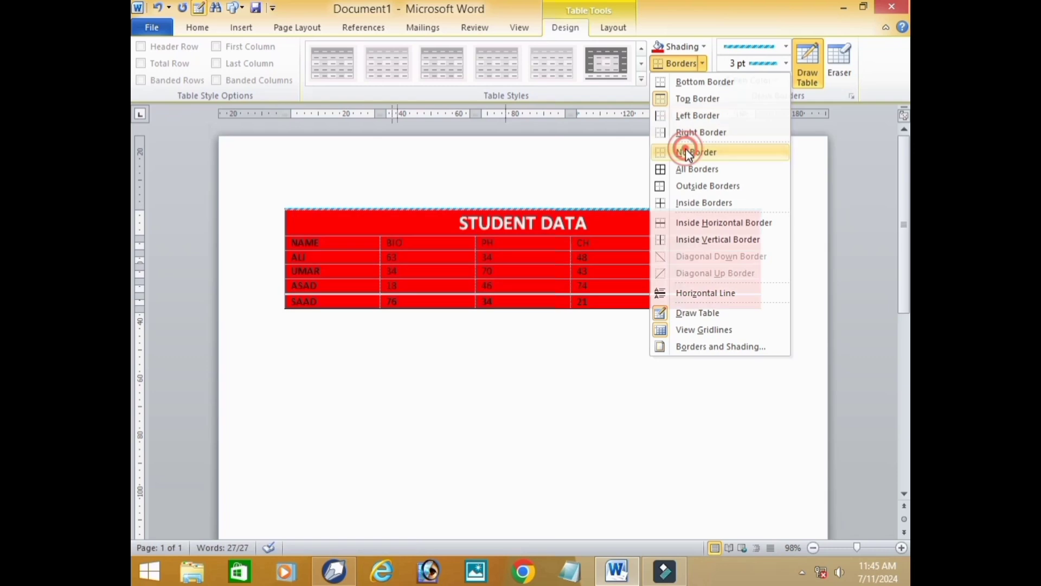
click(687, 151)
- Apply All Borders to the whole STUDENT DATA table using the striped light blue line
click(701, 64)
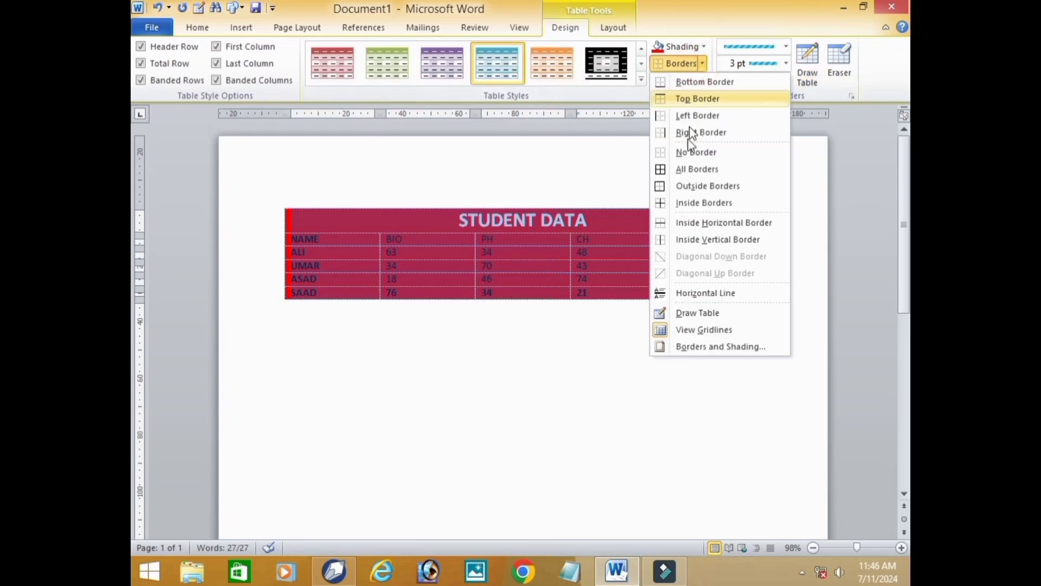
click(303, 216)
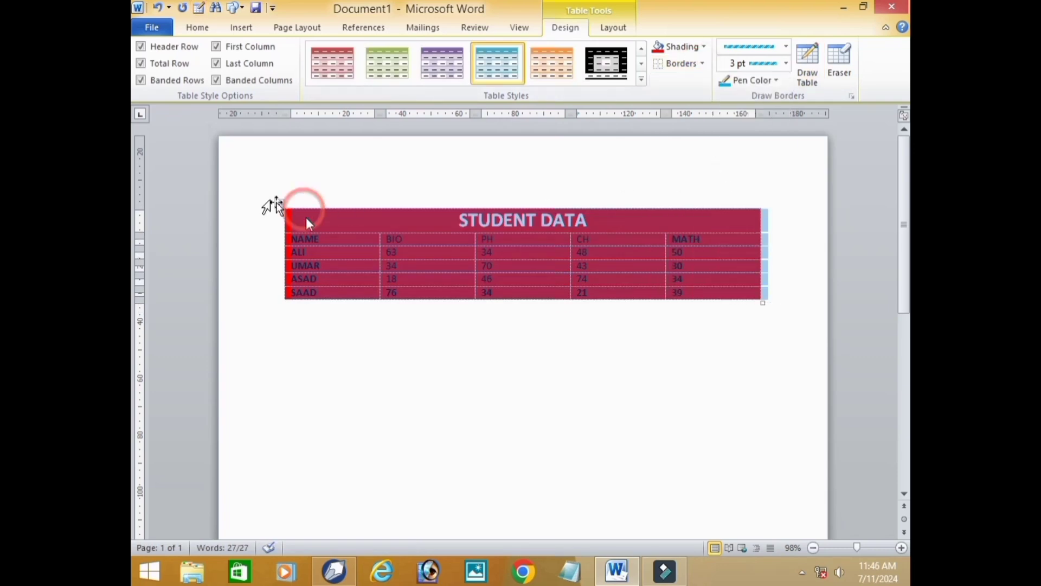
click(277, 201)
click(702, 65)
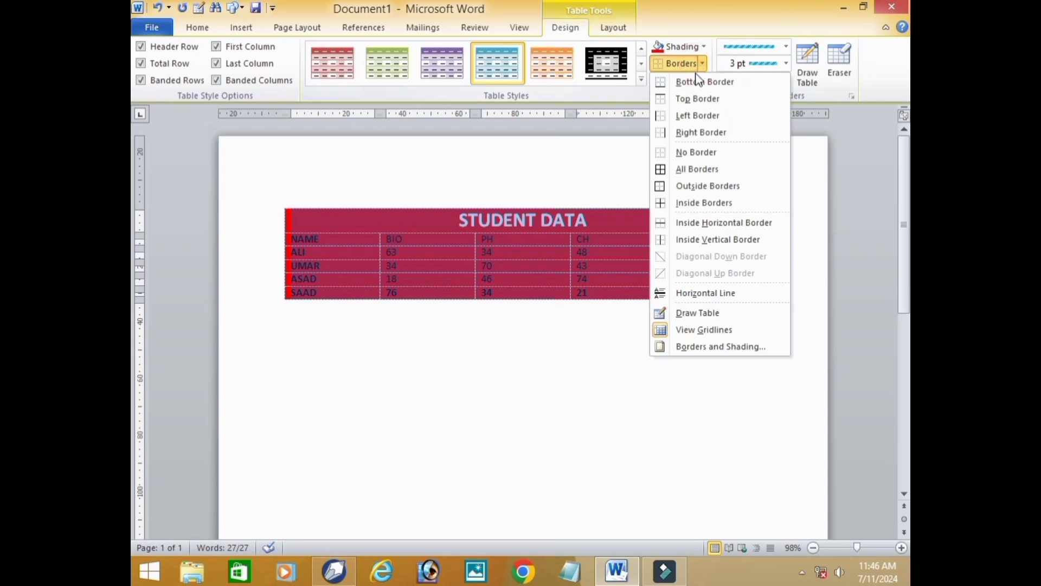
click(700, 168)
click(674, 358)
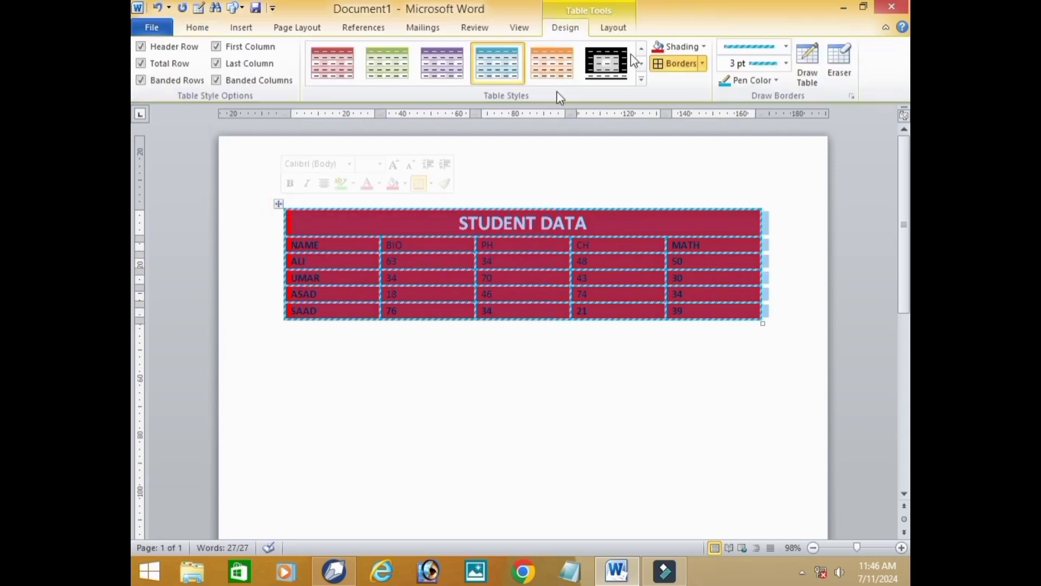
- Clear the table's borders and apply only Inside Borders in the striped light blue line
click(704, 65)
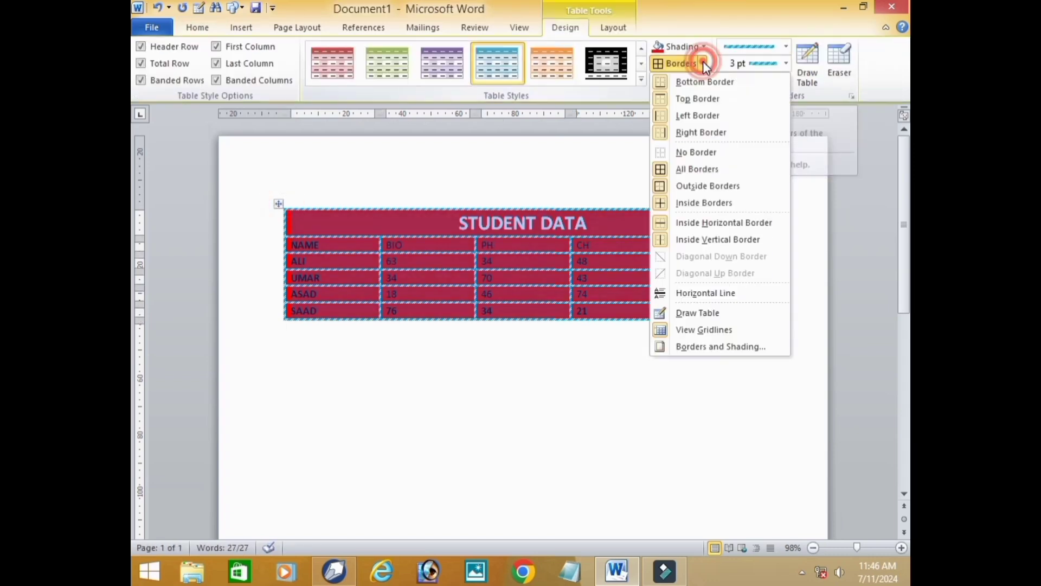
click(701, 154)
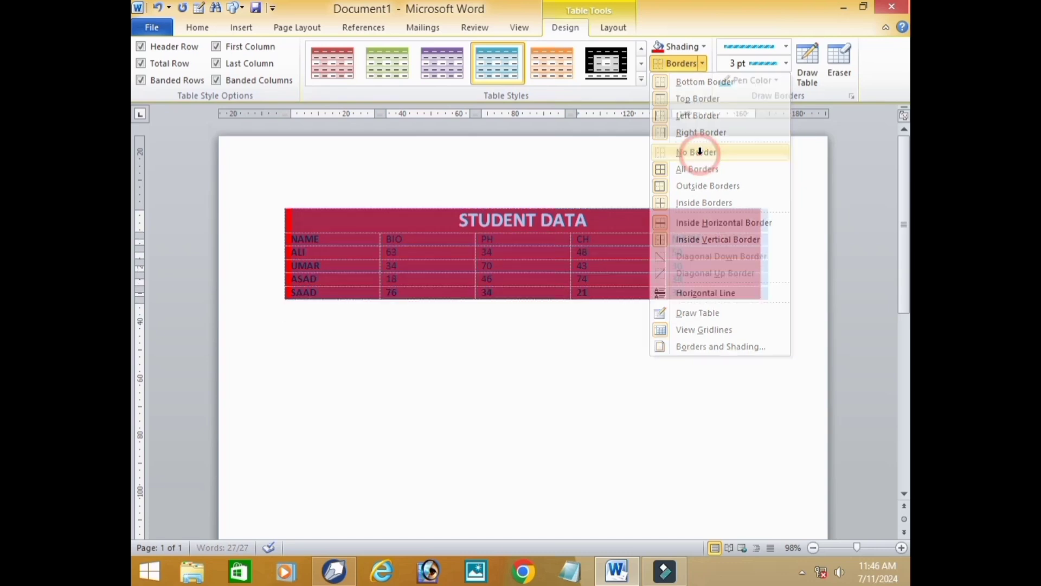
click(702, 64)
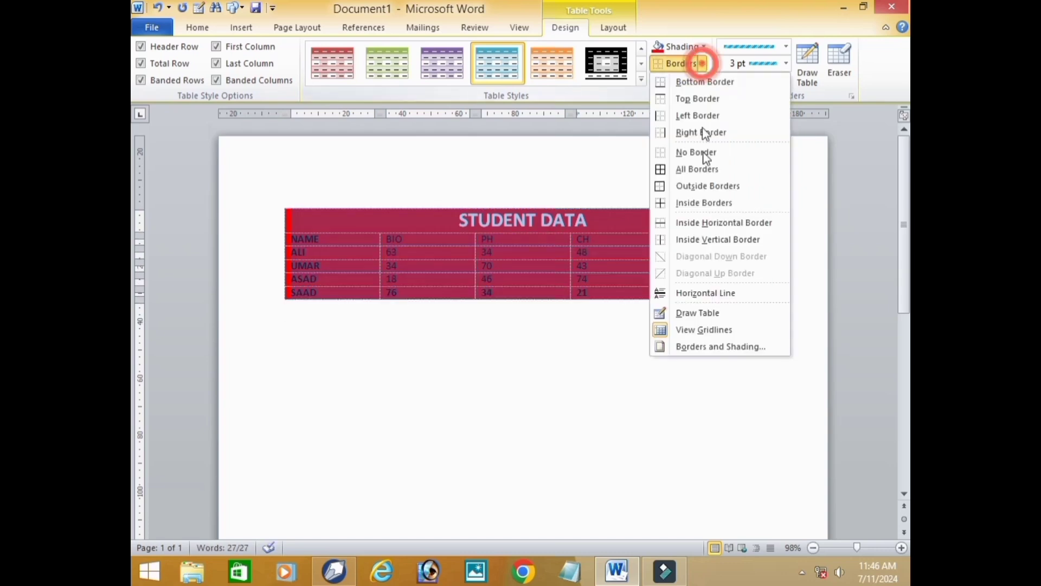
click(705, 202)
click(686, 328)
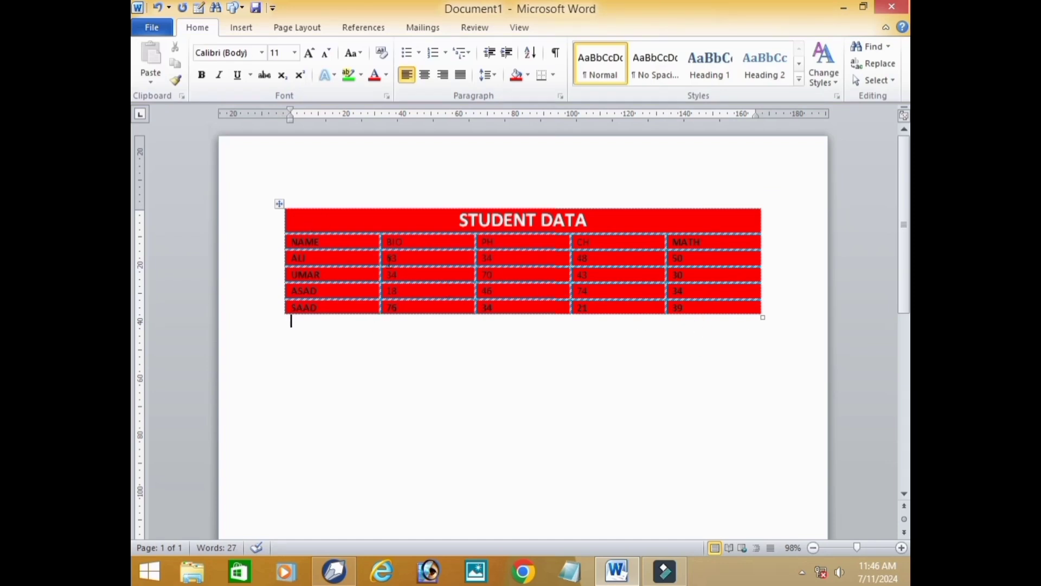
- Select the whole table, remove its borders and apply Outside Borders in the striped light blue line
click(280, 205)
click(565, 27)
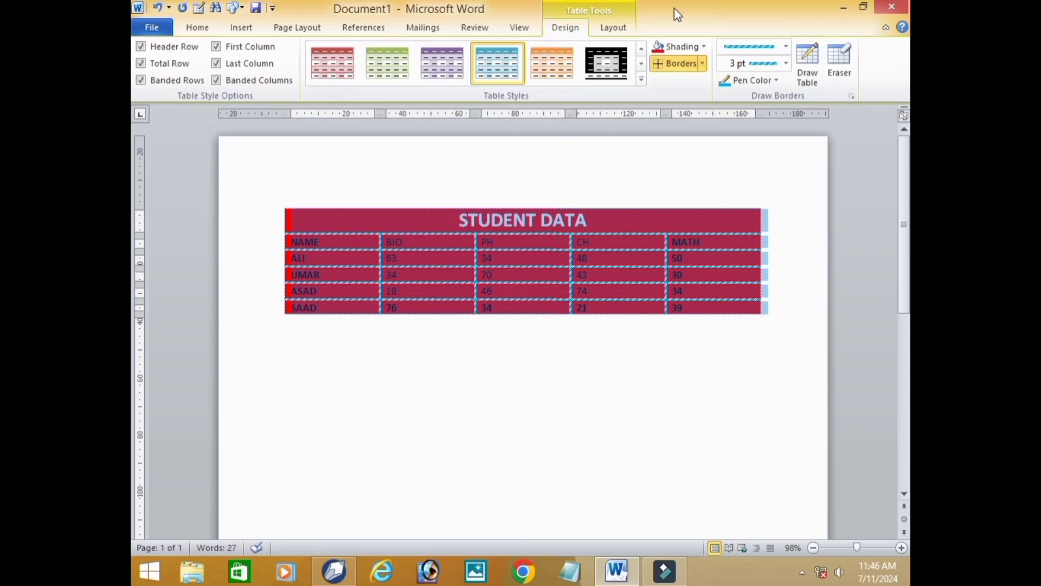
click(703, 64)
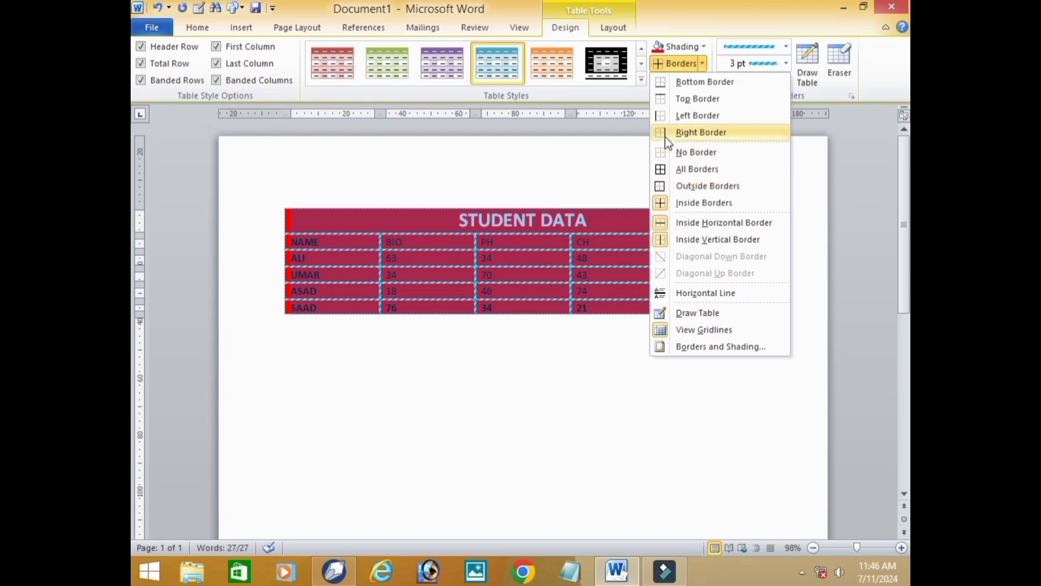
click(672, 152)
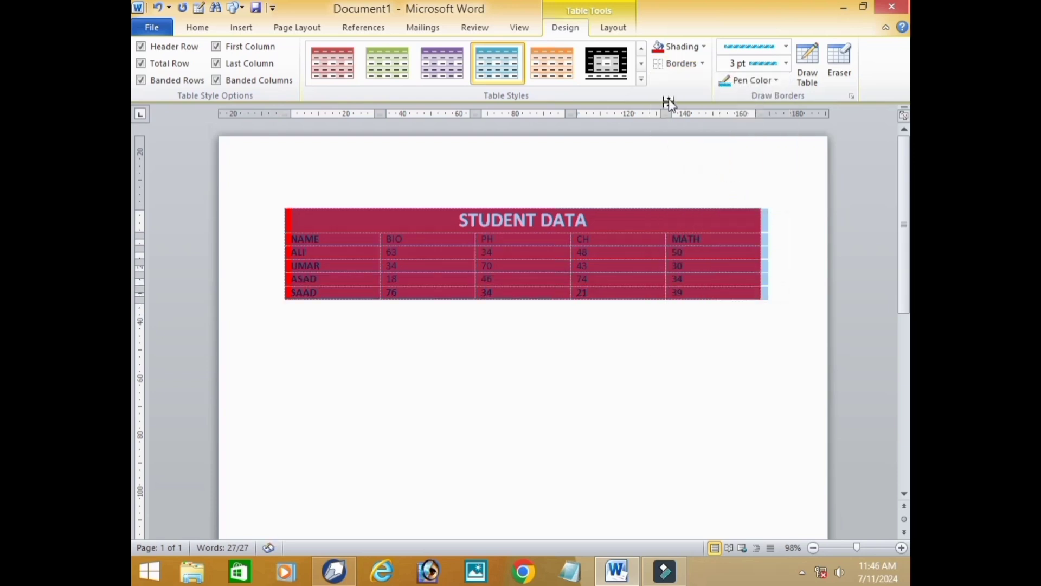
click(701, 63)
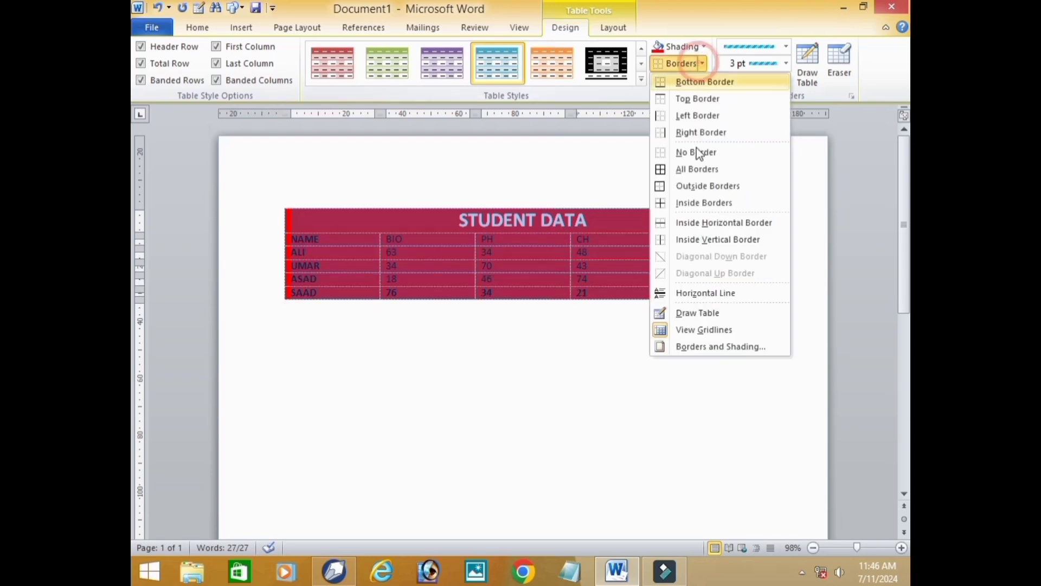
click(697, 190)
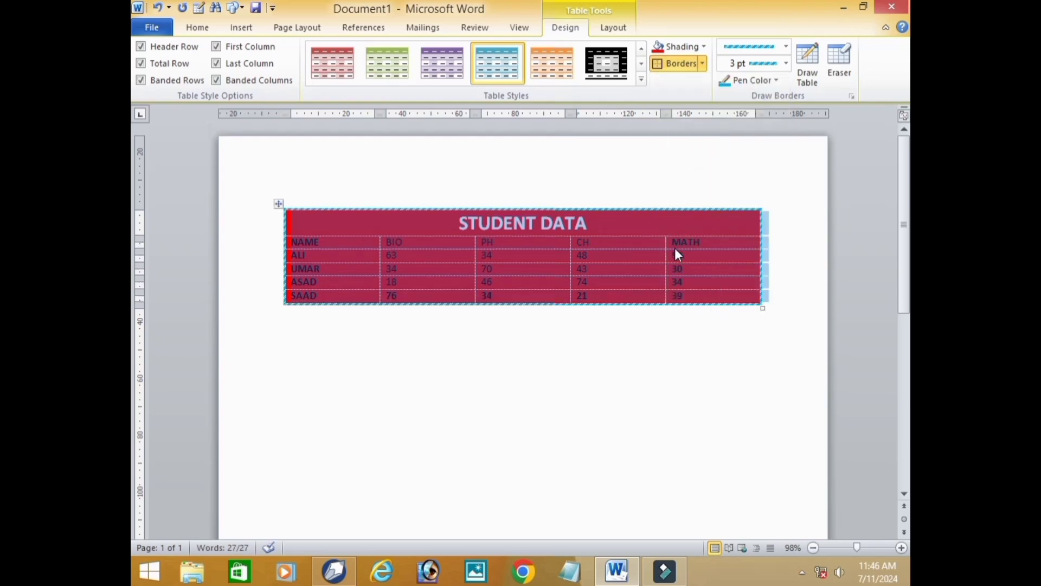
click(778, 82)
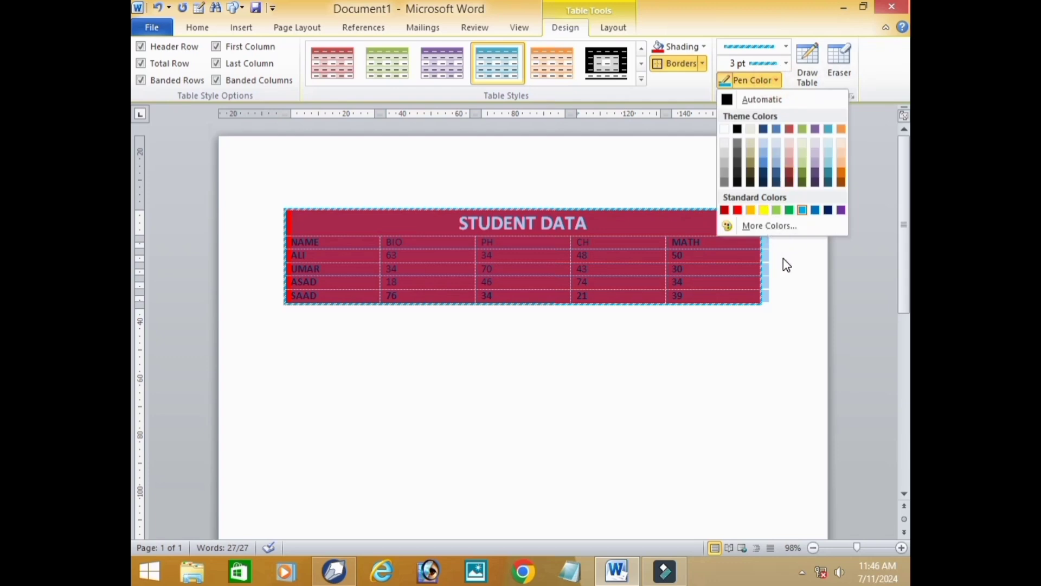
click(793, 269)
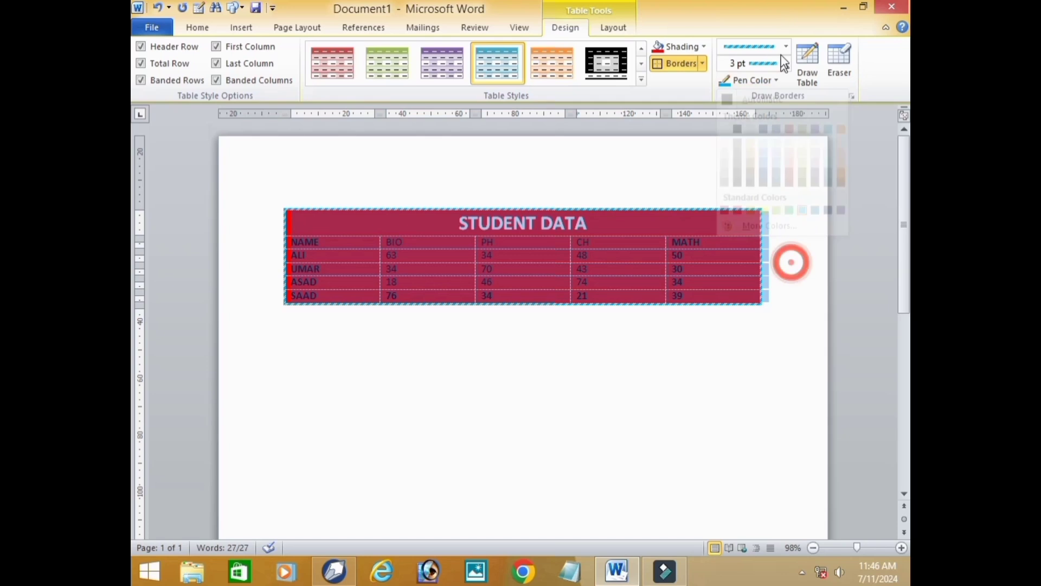
- Draw a new table below the STUDENT DATA table and divide it with three vertical lines and one horizontal line
click(808, 64)
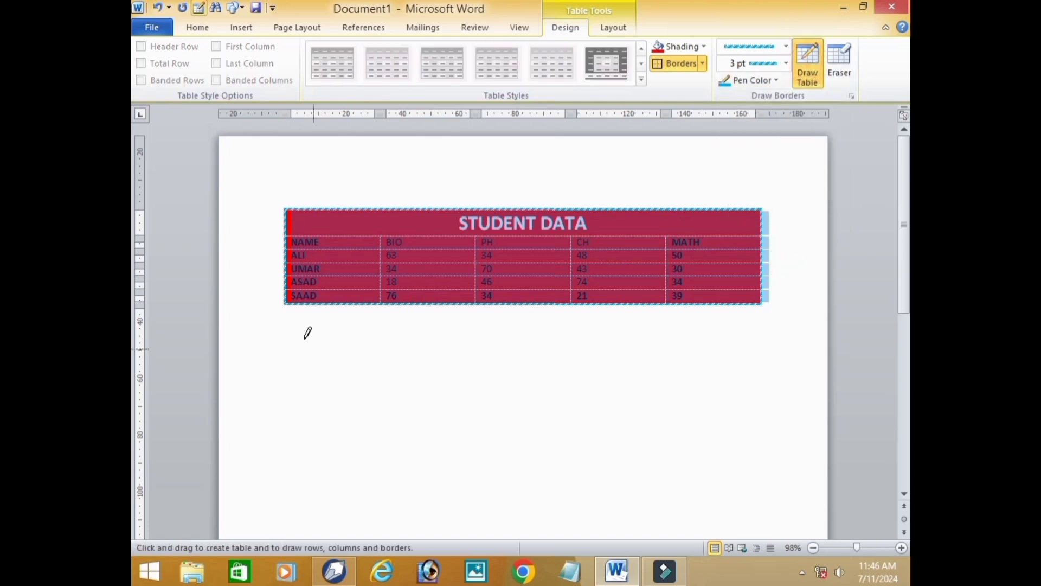
mouse_move(305, 333)
mouse_down()
mouse_move(645, 428)
mouse_move(829, 455)
mouse_move(715, 453)
mouse_move(707, 443)
mouse_up()
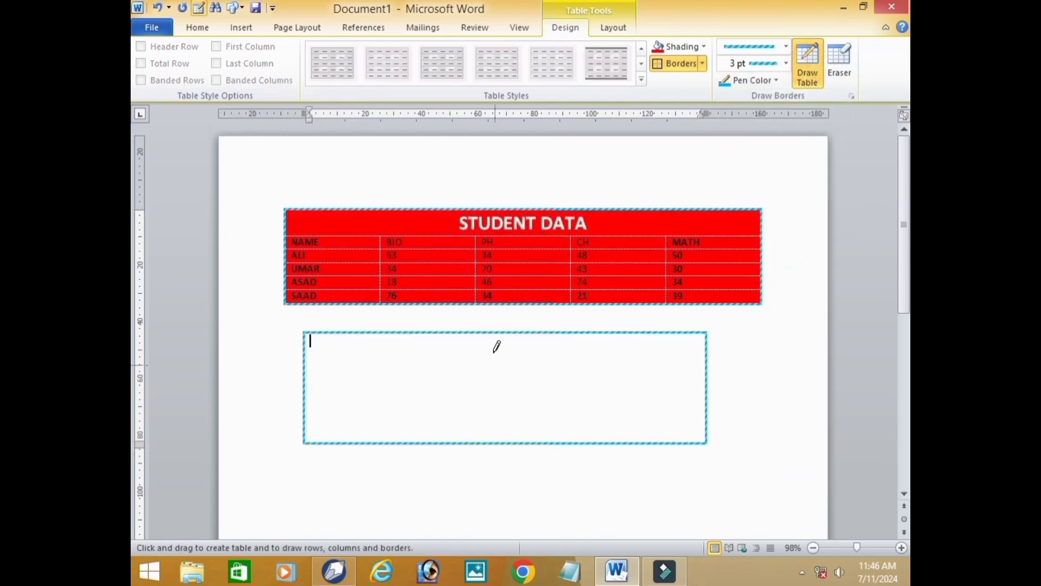
mouse_move(495, 333)
mouse_down()
mouse_move(507, 428)
mouse_move(499, 440)
mouse_up()
drag(411, 332, 416, 443)
drag(367, 334, 364, 442)
drag(323, 366, 667, 368)
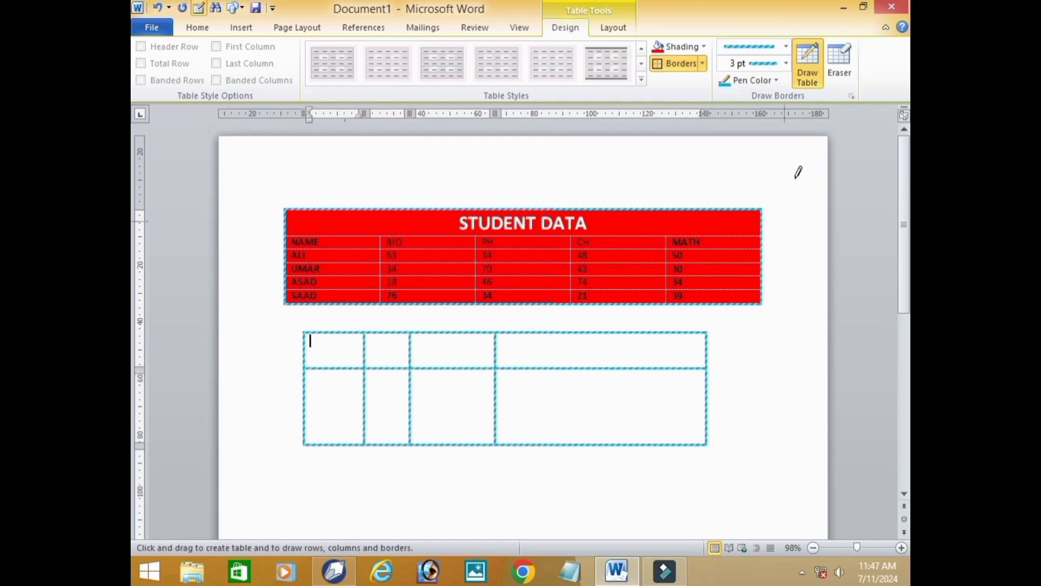
- Erase the drawn table's inner lines with the Eraser, and erase the entire drawn table
click(840, 69)
drag(491, 370, 556, 392)
drag(472, 355, 533, 393)
mouse_move(400, 360)
mouse_down()
mouse_move(444, 395)
mouse_move(432, 405)
mouse_up()
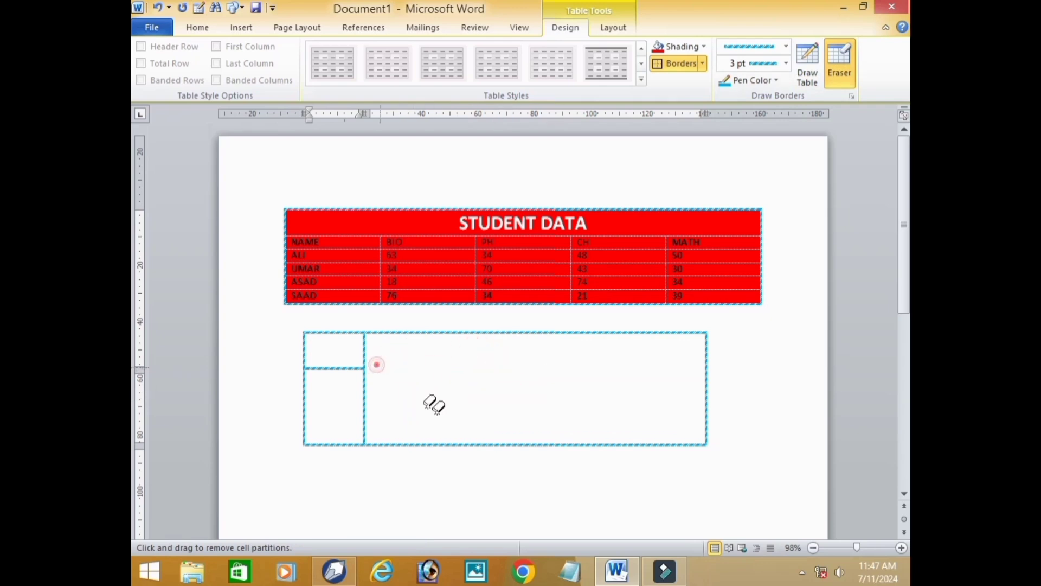
drag(349, 370, 407, 413)
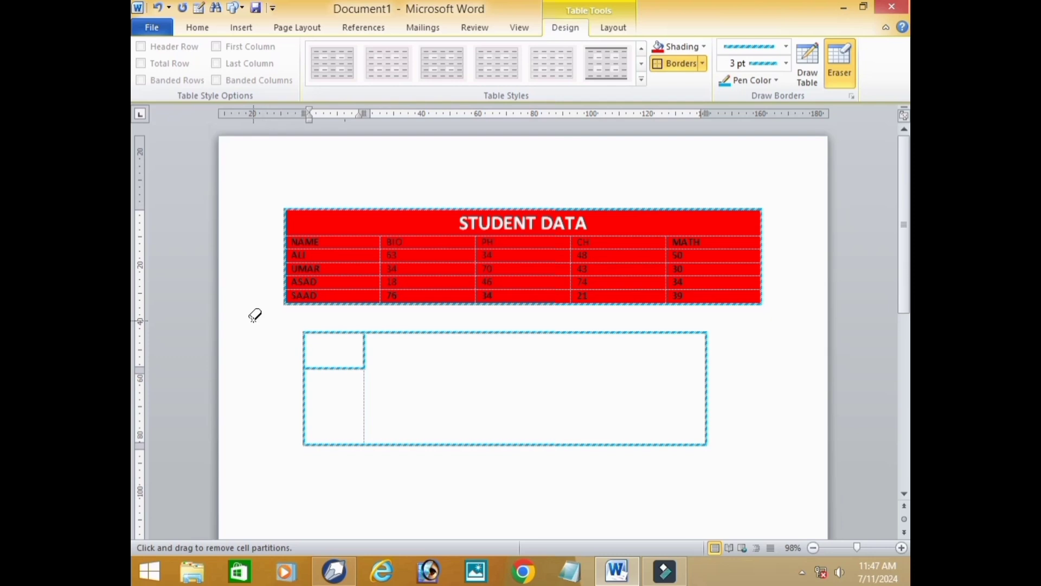
mouse_move(259, 319)
mouse_down()
mouse_move(367, 353)
mouse_move(770, 436)
mouse_move(769, 466)
mouse_move(756, 476)
mouse_up()
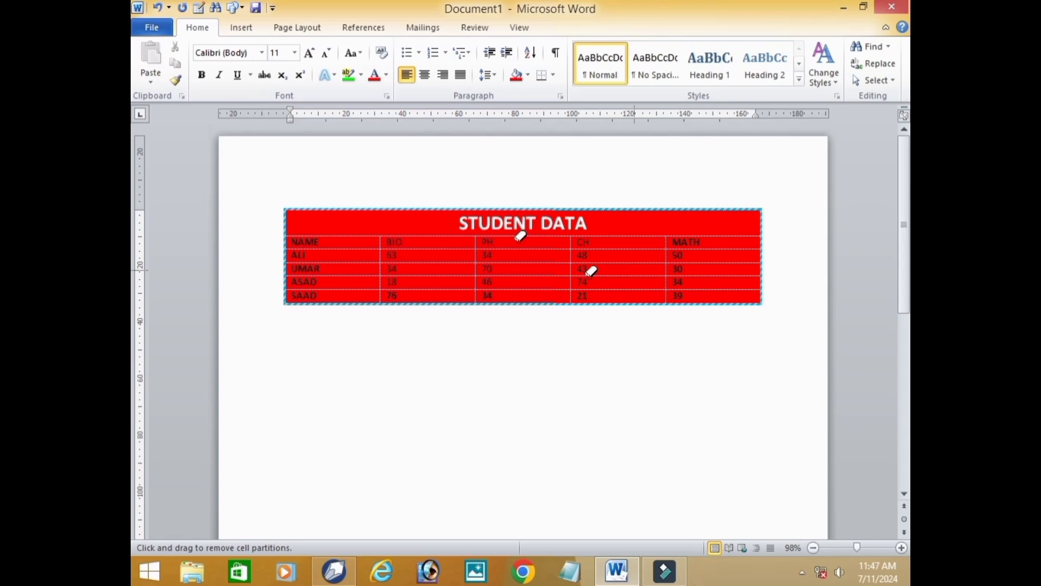
- Insert an Excel spreadsheet below the STUDENT DATA table
click(240, 28)
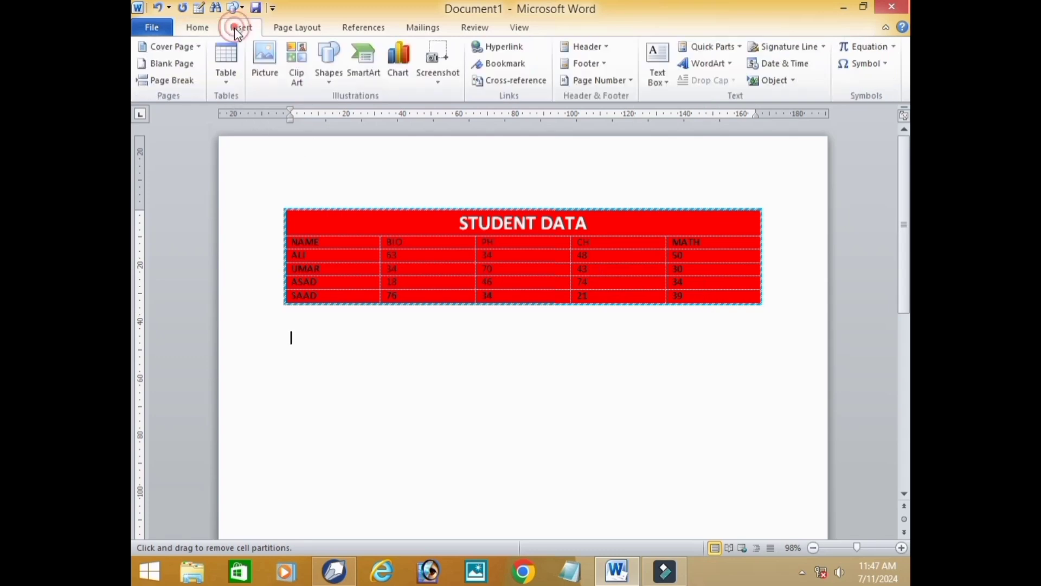
click(226, 80)
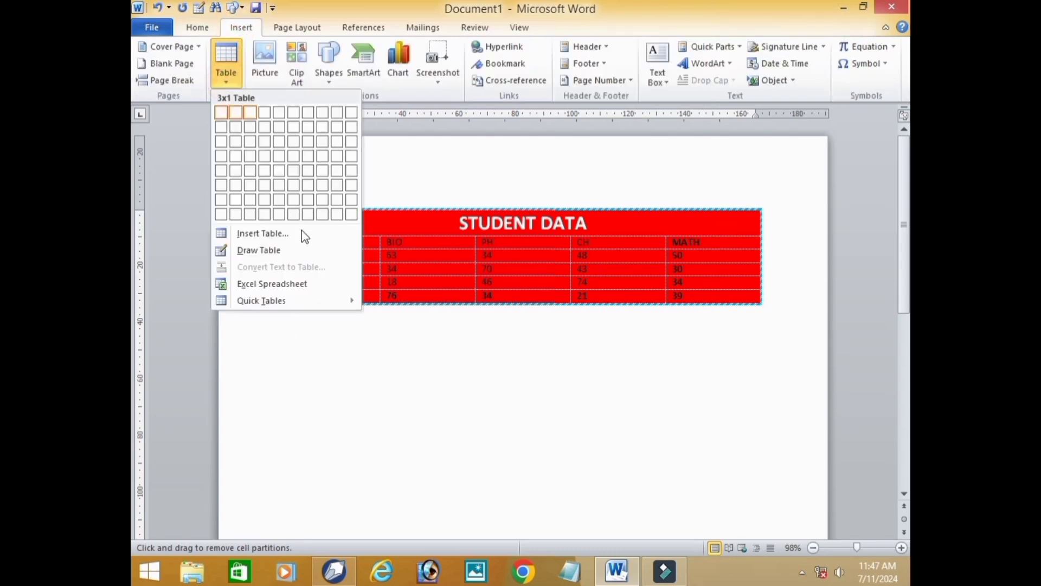
click(286, 288)
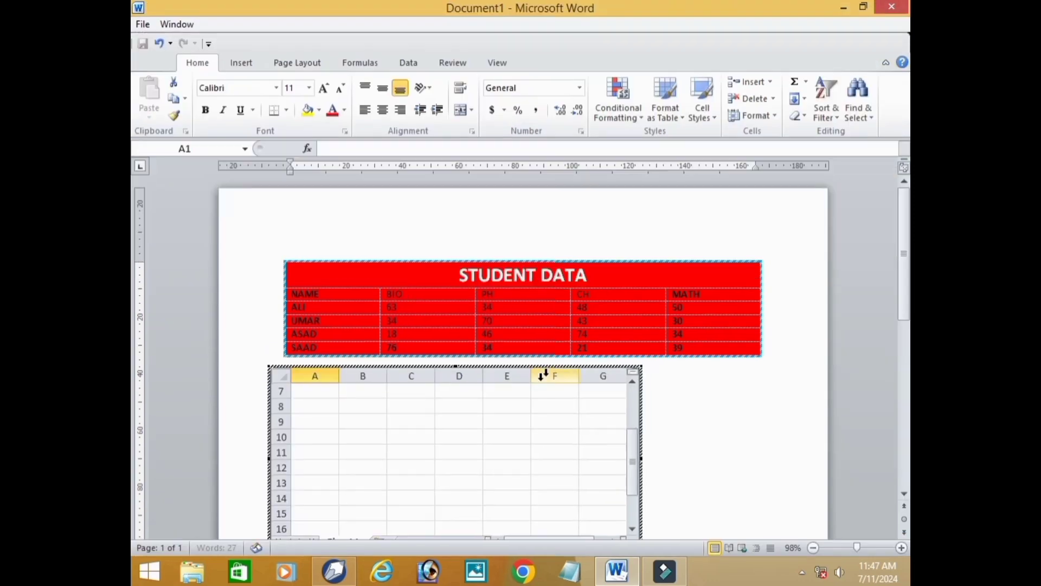
- Enter NAME in cell C18 and FASFASD in cell E22 of the embedded spreadsheet
scroll(490, 421, down, 3)
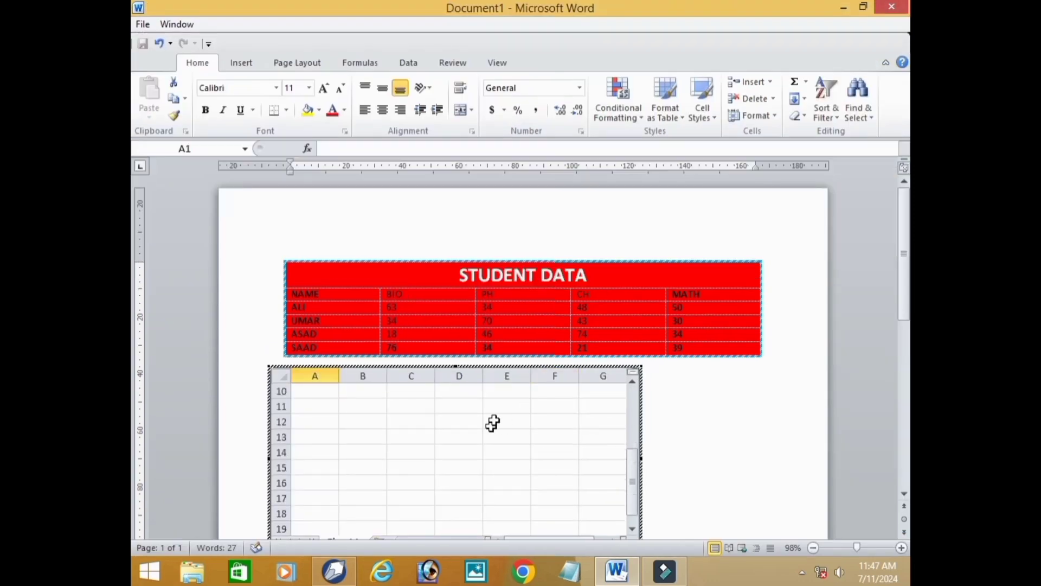
click(434, 425)
text(NAME)
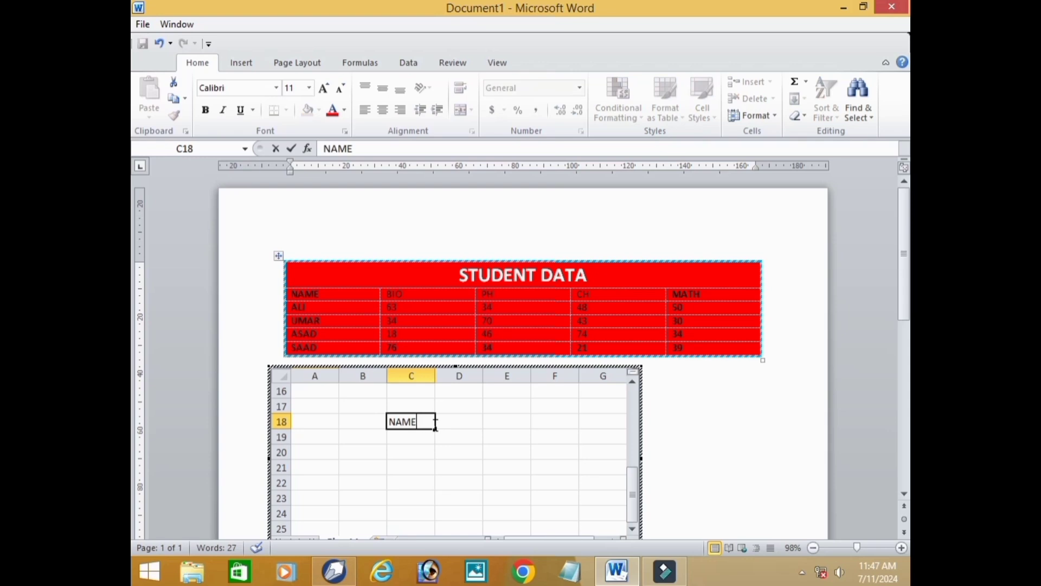
click(488, 482)
text(FASFASD)
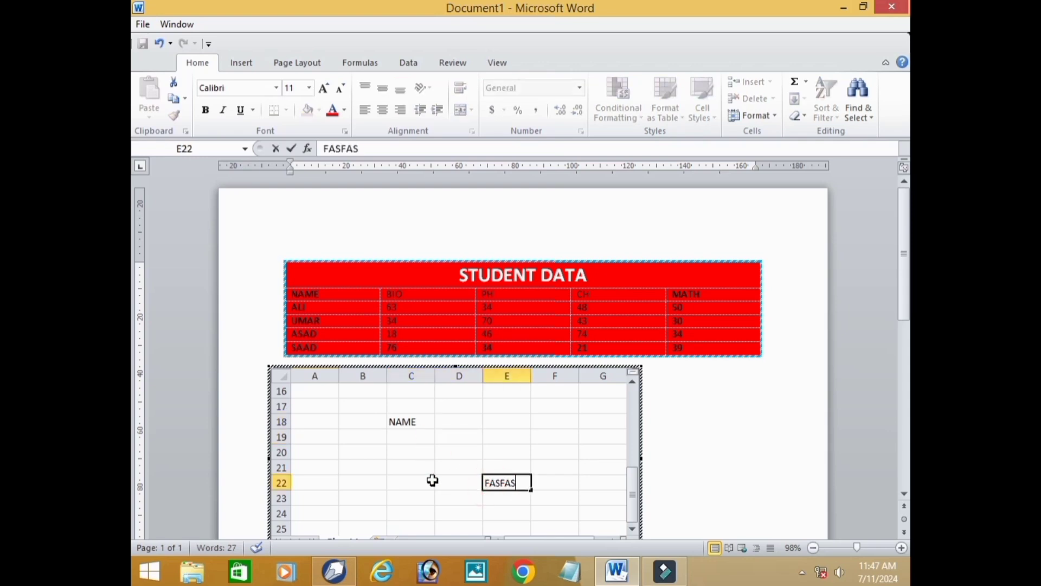
- Fill B21 with A, D20 with ASDF, C22 with AS and C23 with ASDFA, and leave the spreadsheet's editing mode
click(353, 467)
text(A)
click(453, 457)
text(ASDF)
click(402, 484)
text(AS)
key(Return)
text(ASDFA)
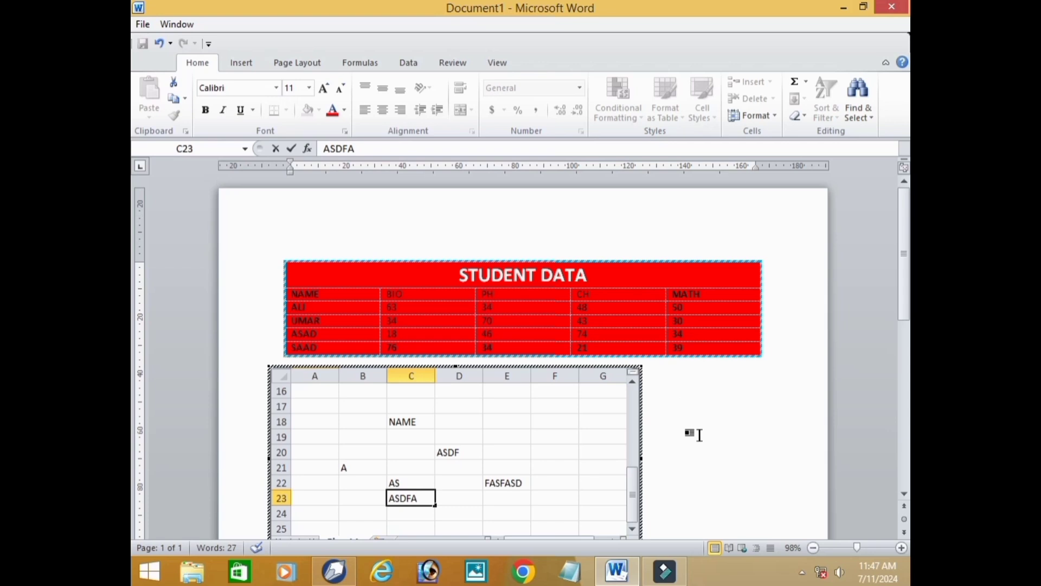
click(704, 416)
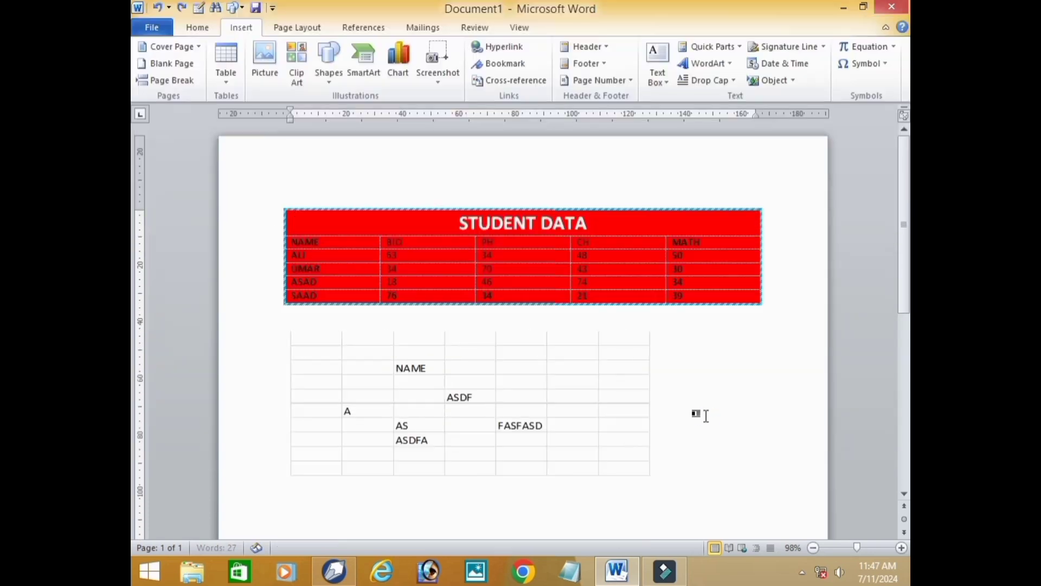
- Reopen the embedded spreadsheet, bring its empty rows from row 28 into view, and try to stretch the closed object slightly downward
double_click(502, 412)
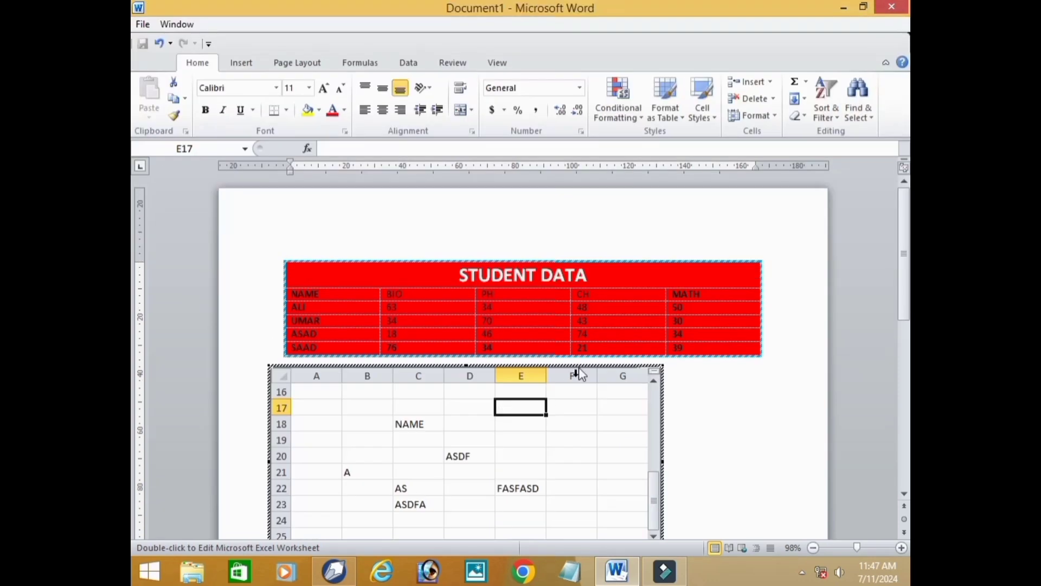
scroll(585, 350, down, 3)
scroll(776, 488, up, 2)
scroll(784, 333, down, 3)
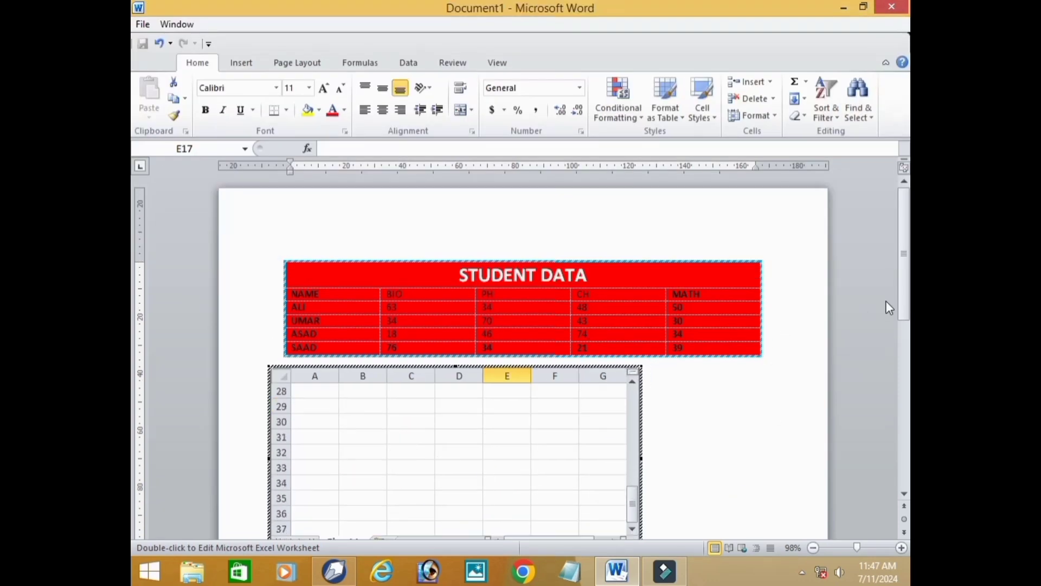
drag(904, 306, 906, 403)
click(659, 334)
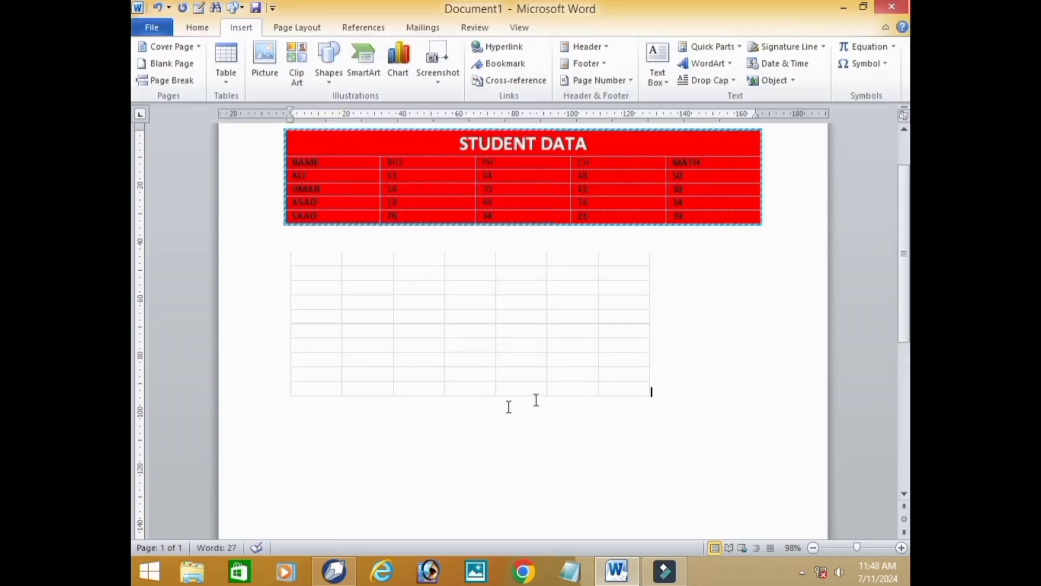
click(461, 396)
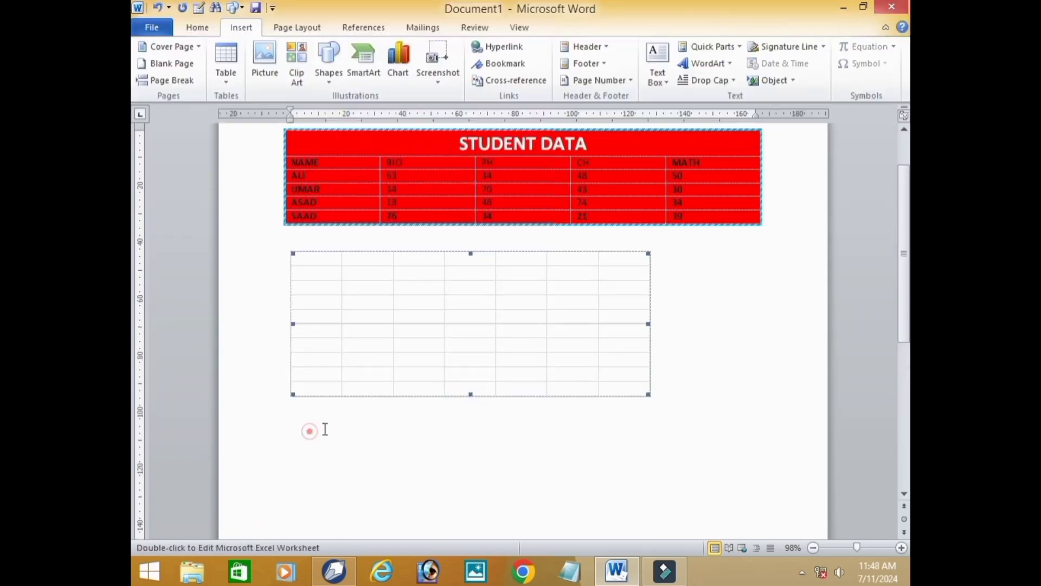
drag(473, 393, 475, 407)
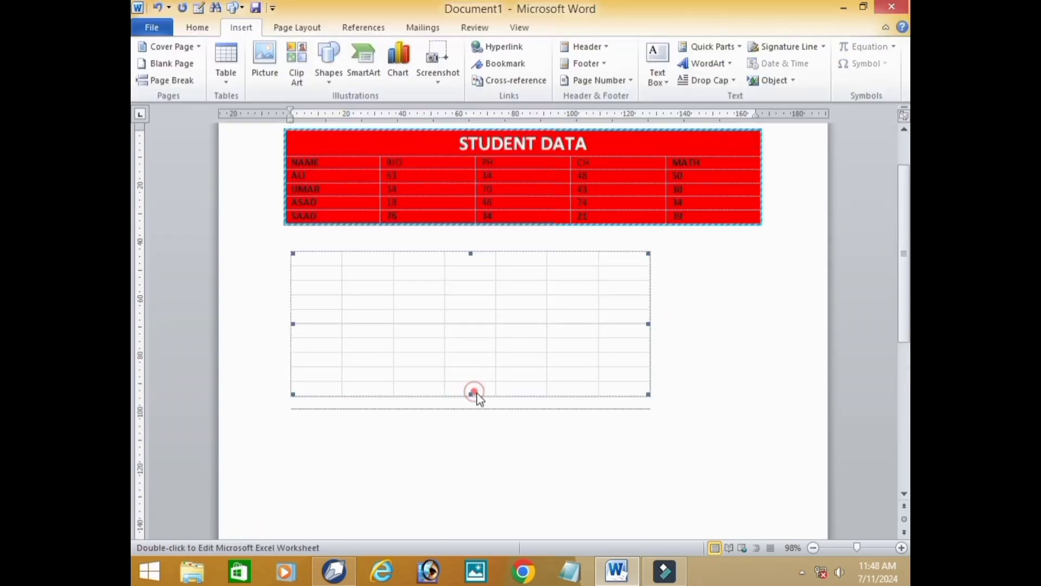
- Browse the built-in Quick Tables gallery for ready-made calendar tables
click(228, 80)
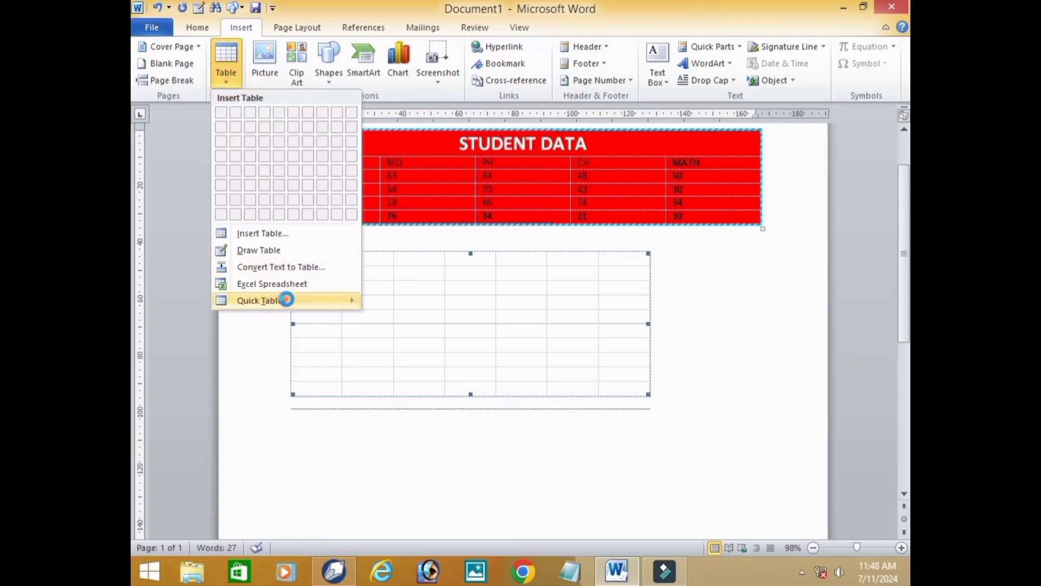
mouse_move(291, 300)
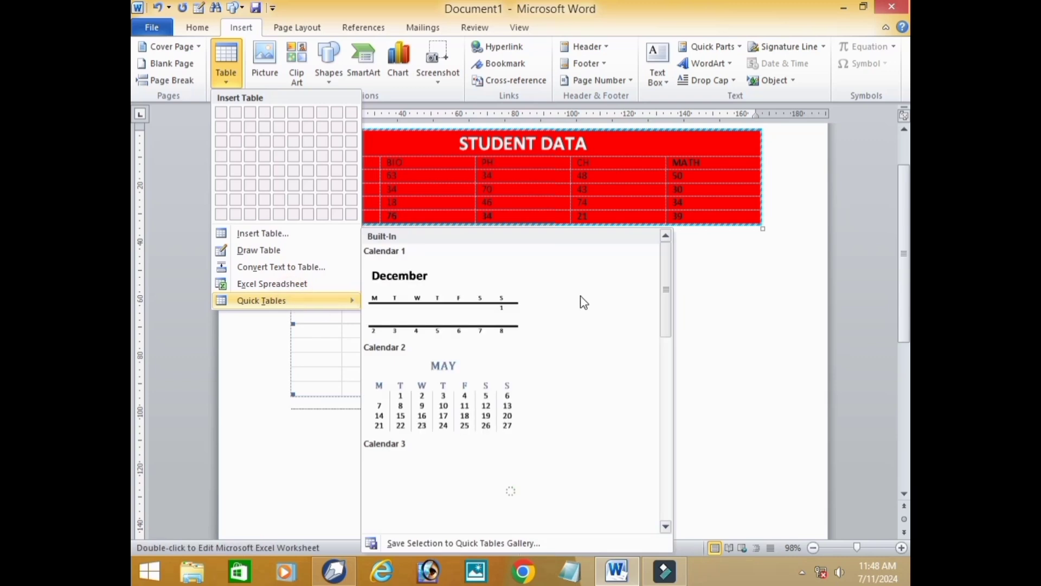
drag(670, 307, 669, 363)
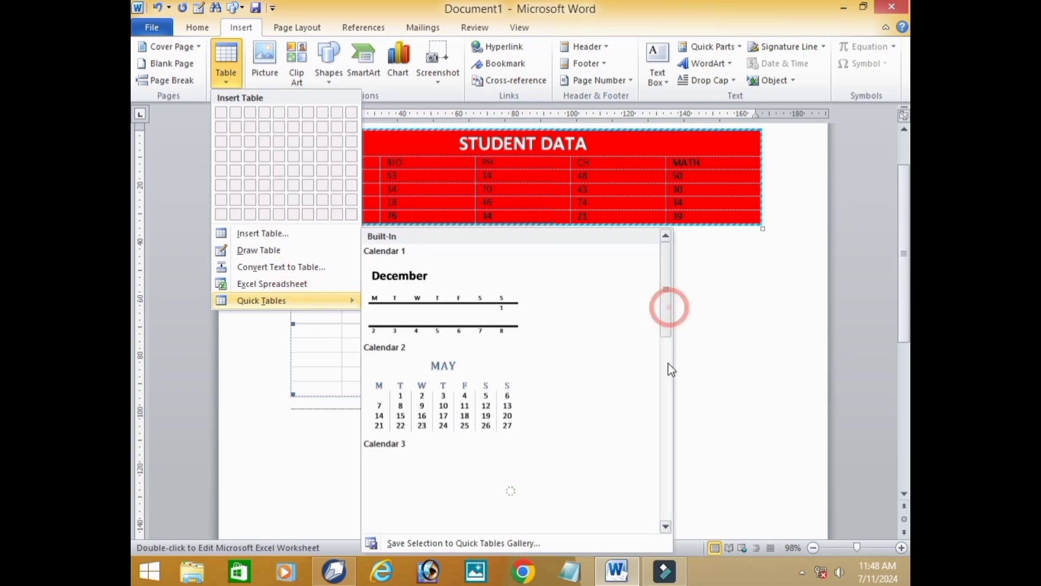
drag(667, 321, 665, 289)
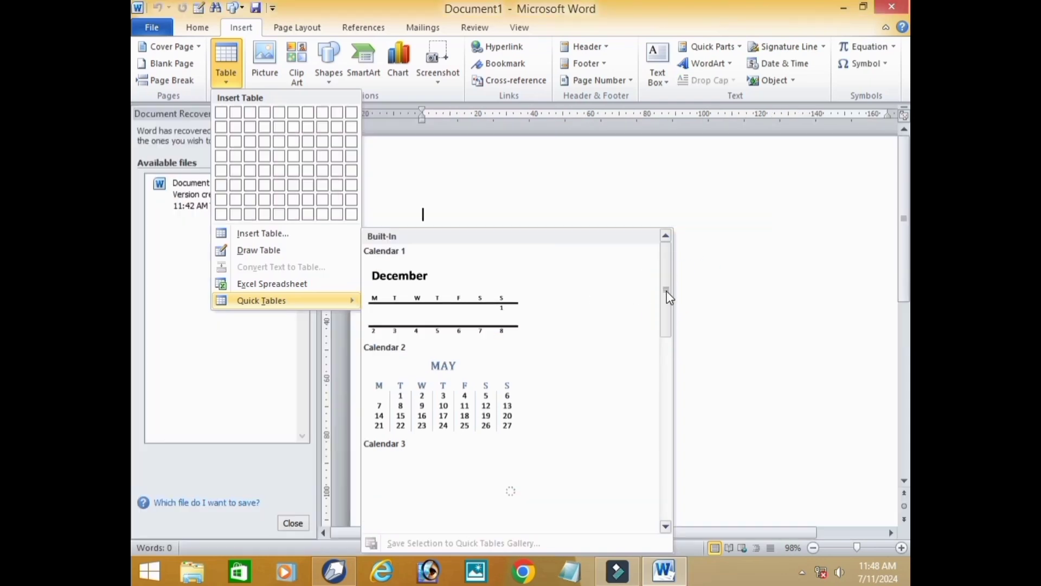
- Insert the Calendar 1 quick table into the blank document
click(666, 291)
click(666, 317)
click(668, 312)
click(663, 308)
click(667, 303)
click(663, 285)
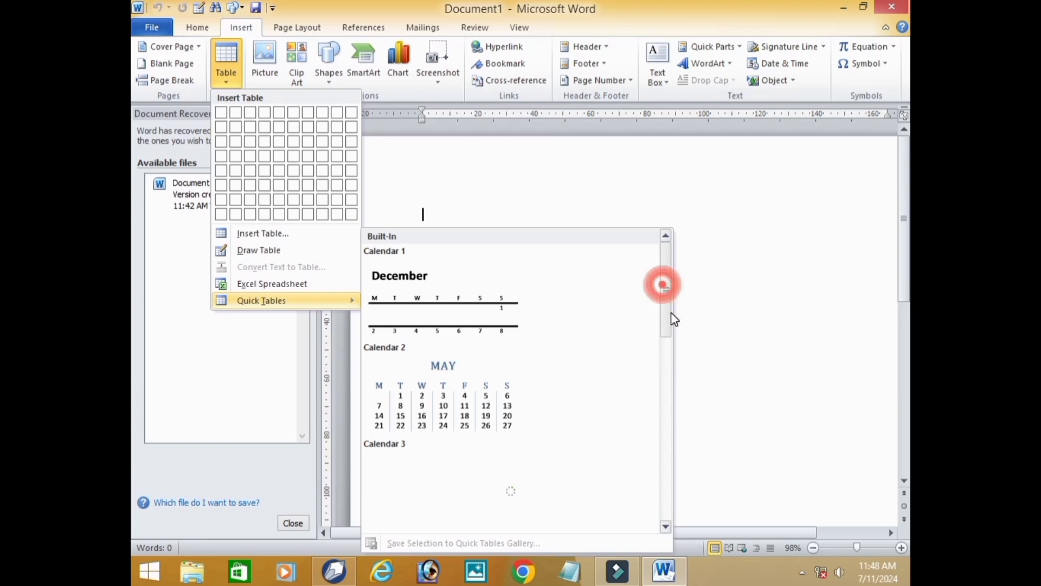
click(654, 302)
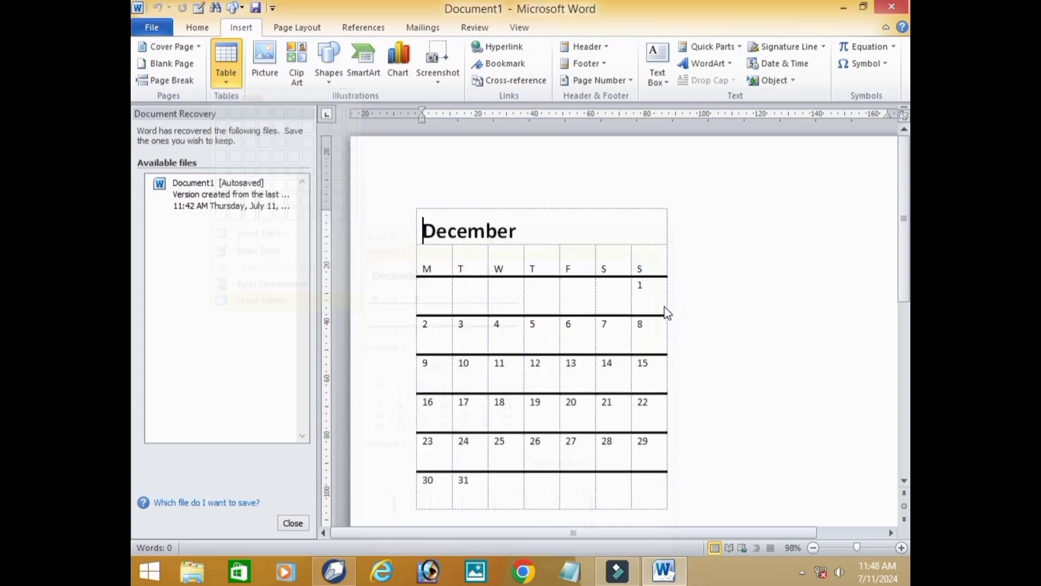
- Add DGDFGHHDF to the empty first-week Wednesday cell, DGH after 5 and 11, and replace 10 with GH in the December calendar
click(507, 248)
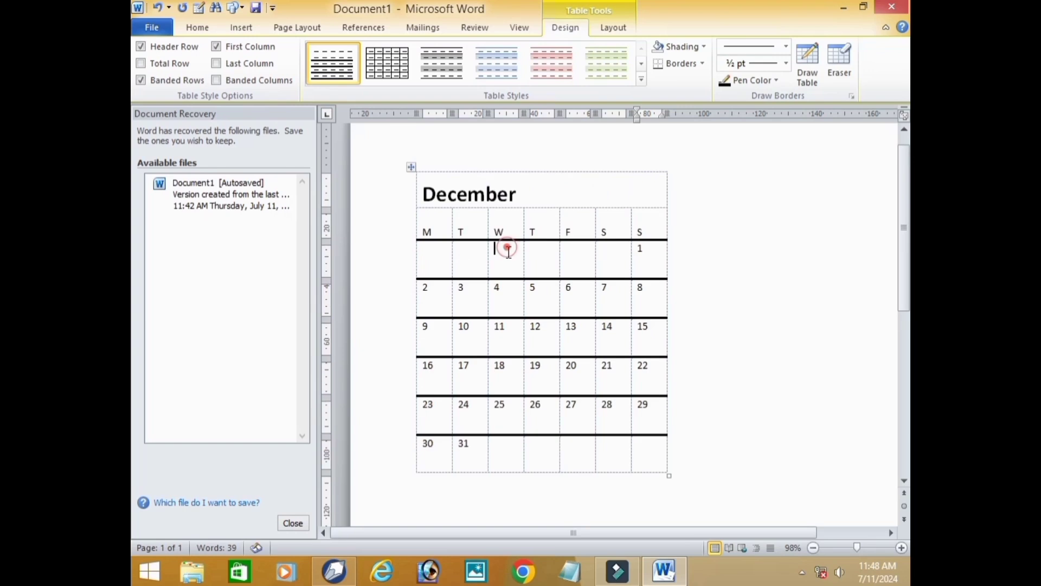
text(DGDFGHHDF)
click(537, 296)
click(572, 293)
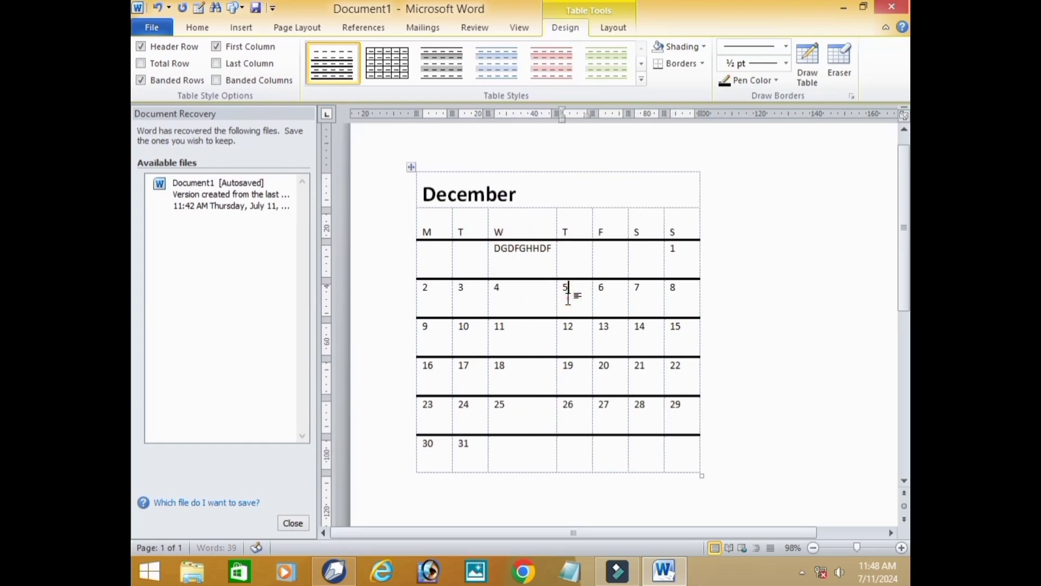
text(DGH)
click(523, 347)
text(DGH)
click(479, 350)
text(GH)
- Change the calendar's 18 cell to 1DGHDGH and replace 24 with DGHDGHDG
drag(499, 380, 521, 380)
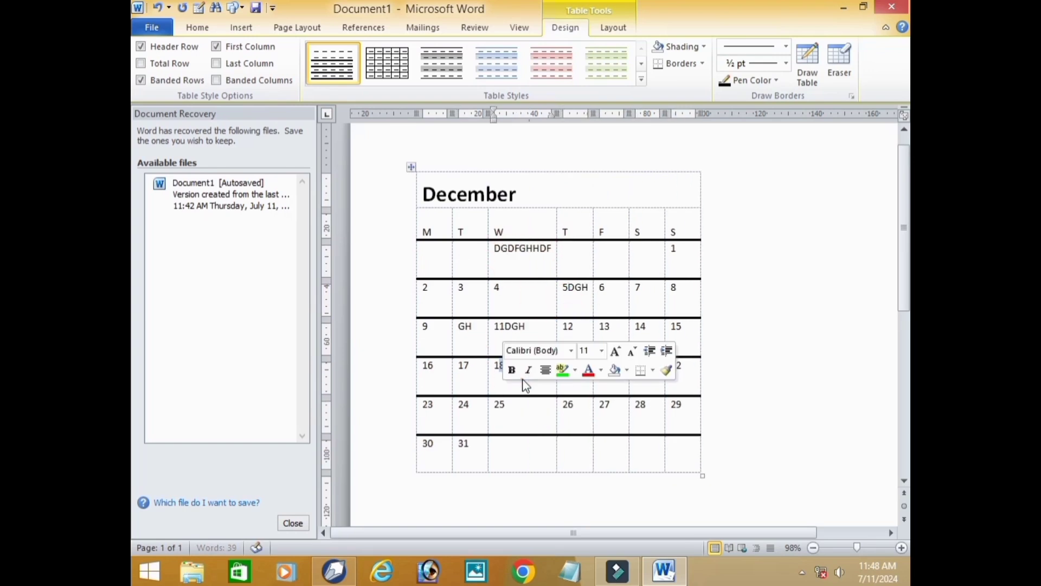
text(DGHDGH)
click(519, 379)
click(509, 412)
drag(487, 413, 458, 410)
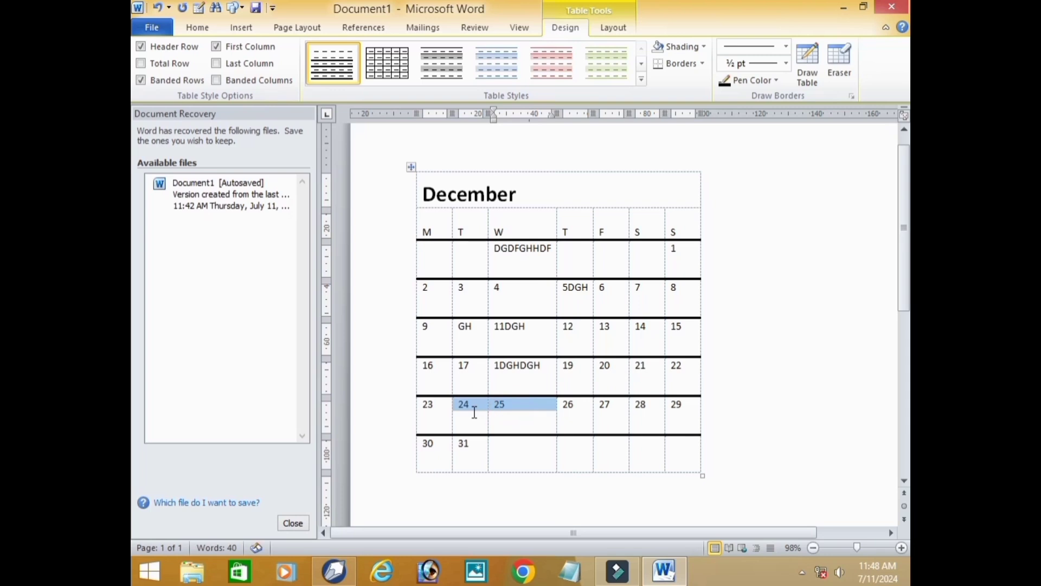
text(DGHDGHDG)
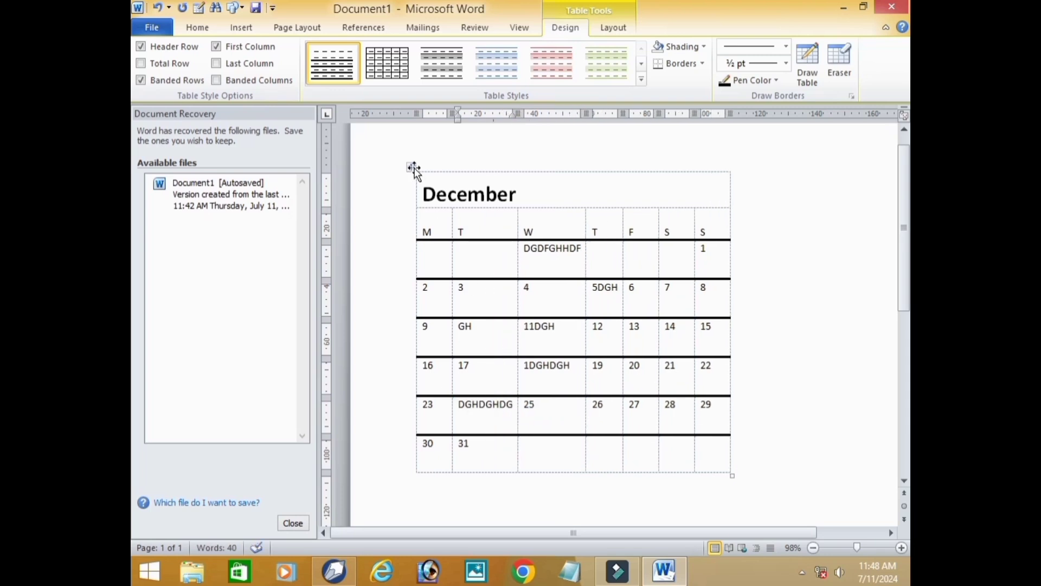